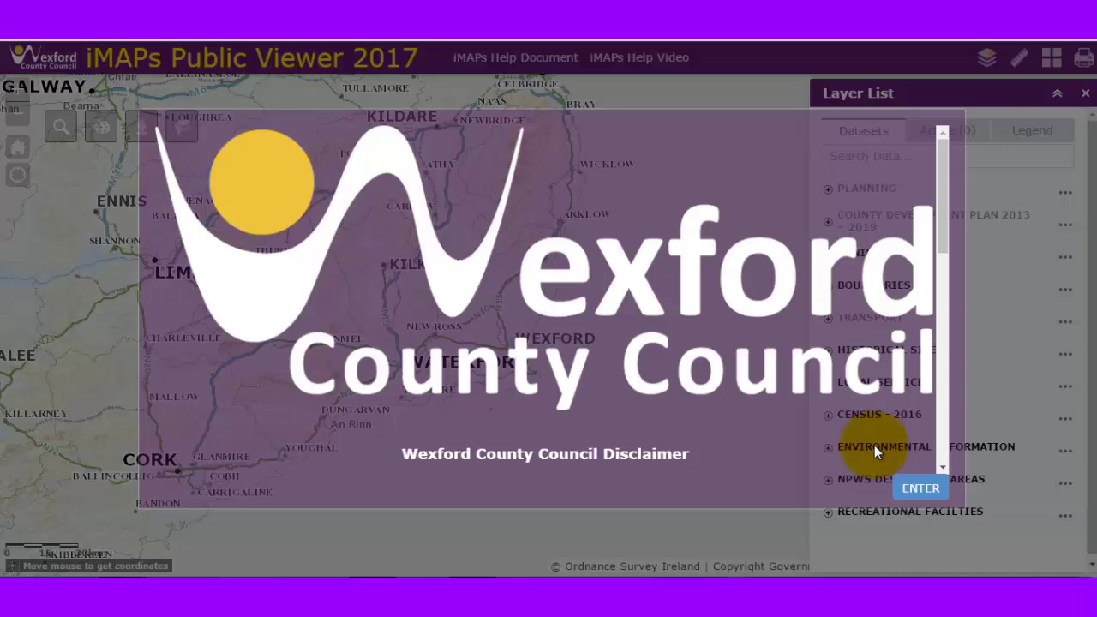
Scroll through the Wexford County Council disclaimer and accept it with ENTER
scroll(874, 445, "down", 1)
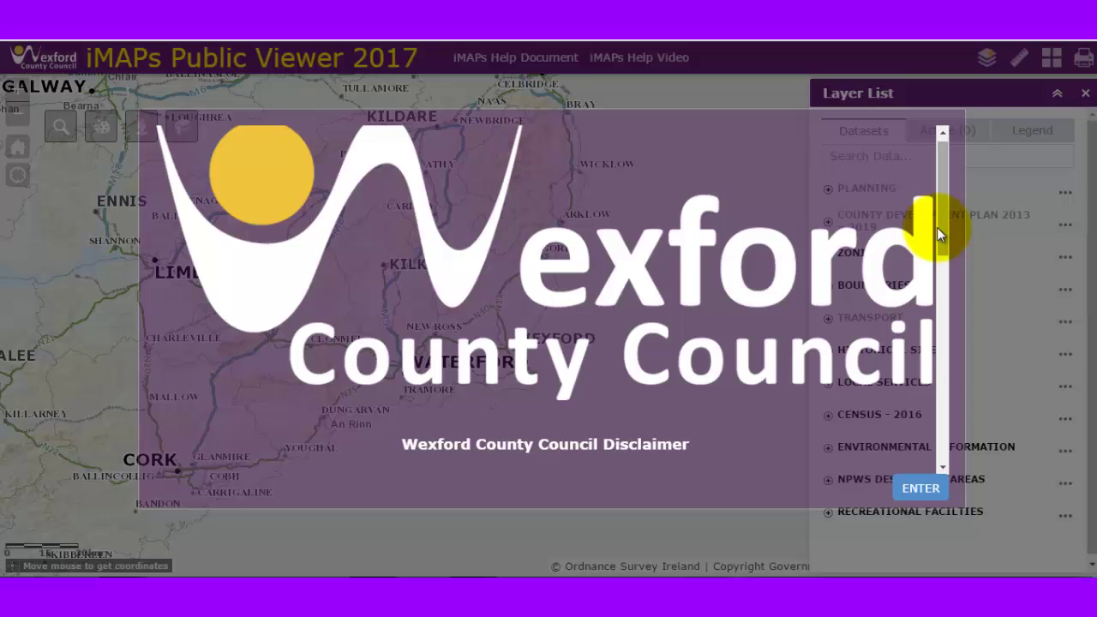
left_click_drag(943, 220, 921, 435)
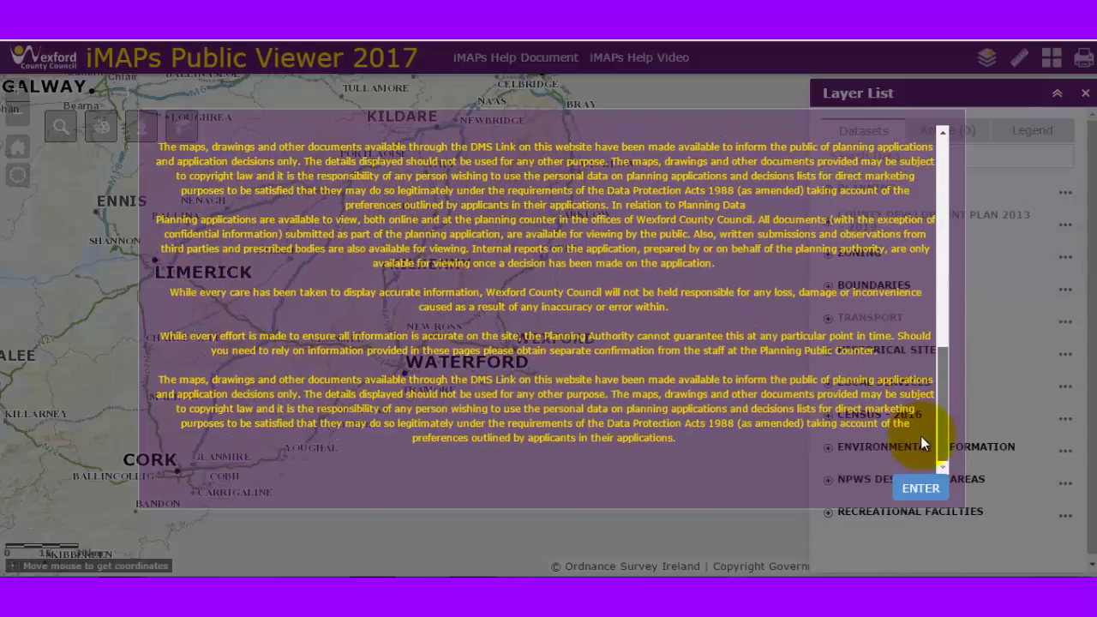
left_click(921, 489)
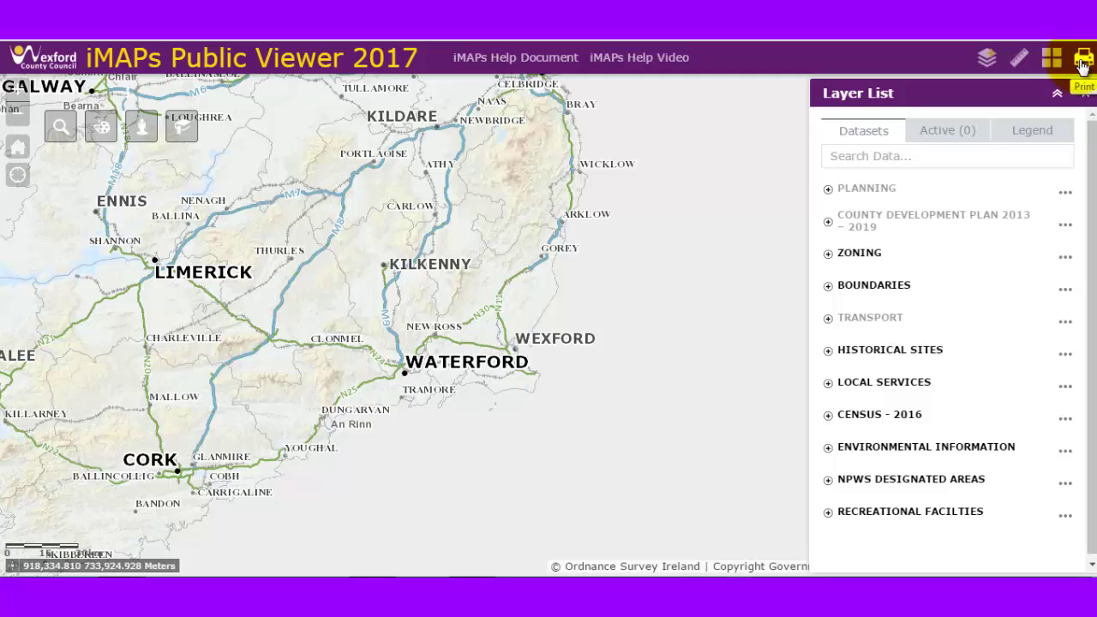
Zoom and pan from south-east Ireland to centre Wexford town, then bring up the place search
left_click(19, 99)
left_click(18, 111)
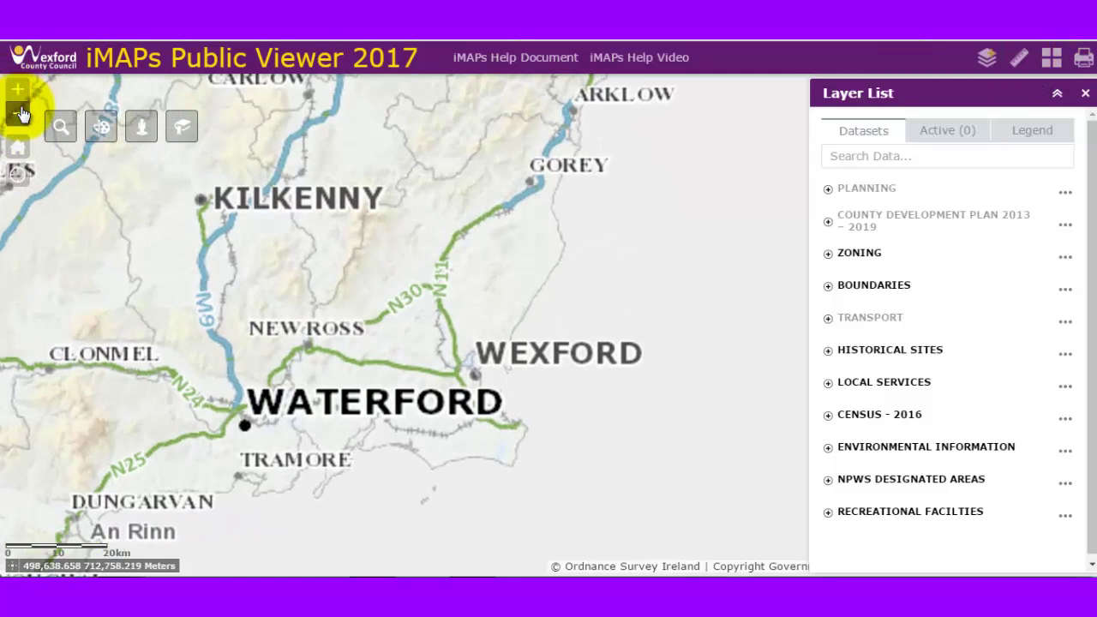
scroll(402, 275, "up", 2)
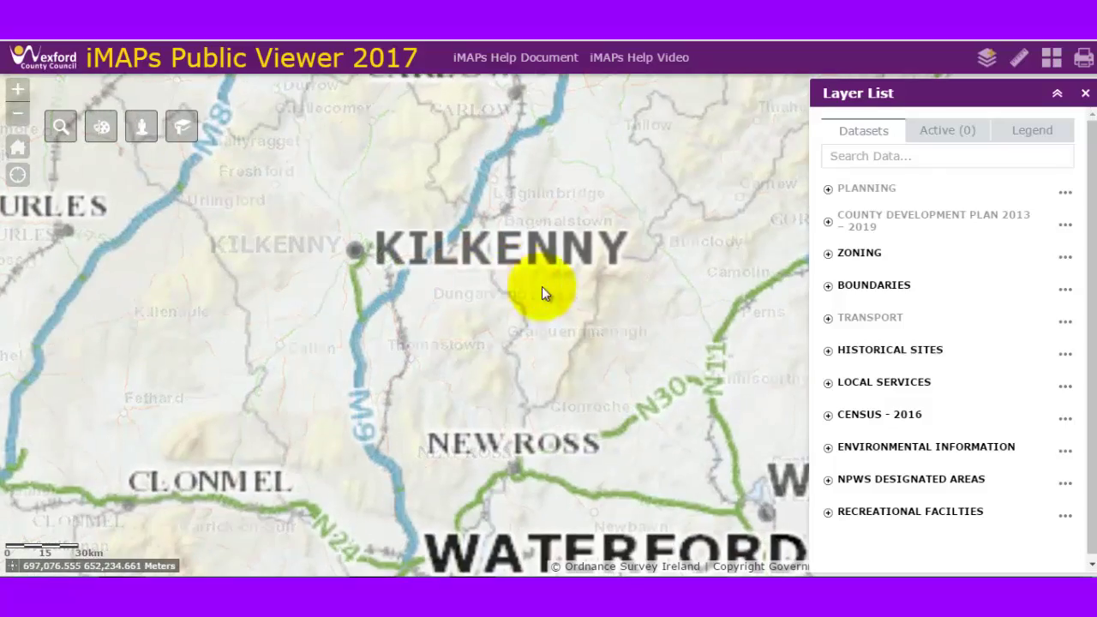
left_click_drag(527, 282, 380, 245)
left_click_drag(515, 285, 408, 271)
left_click_drag(277, 329, 534, 317)
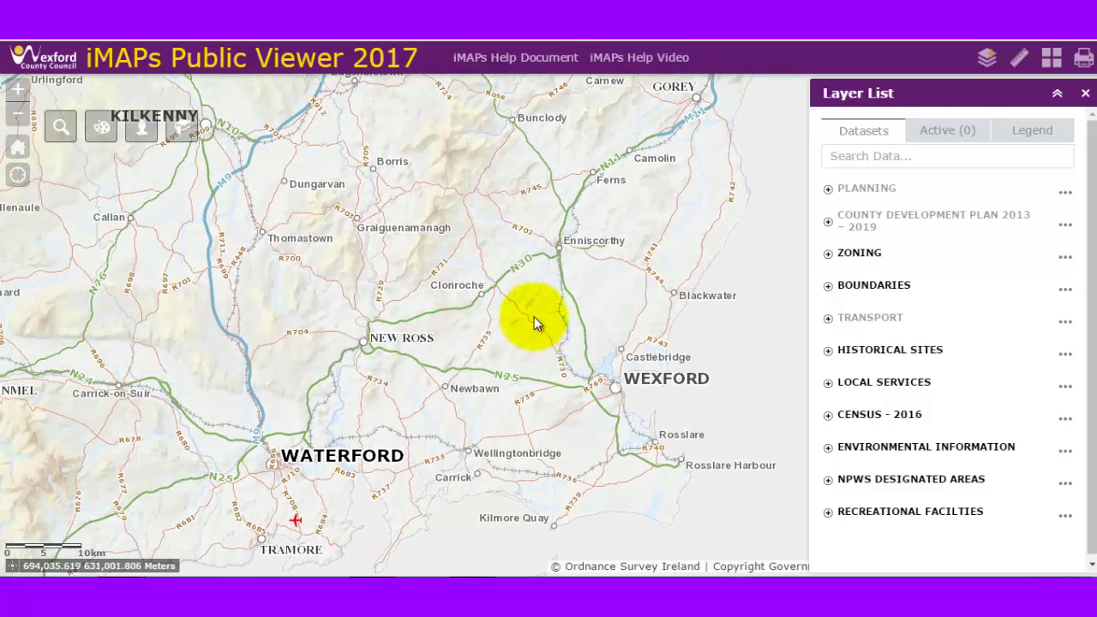
scroll(534, 317, "up", 1)
left_click_drag(670, 437, 535, 298)
scroll(480, 286, "up", 2)
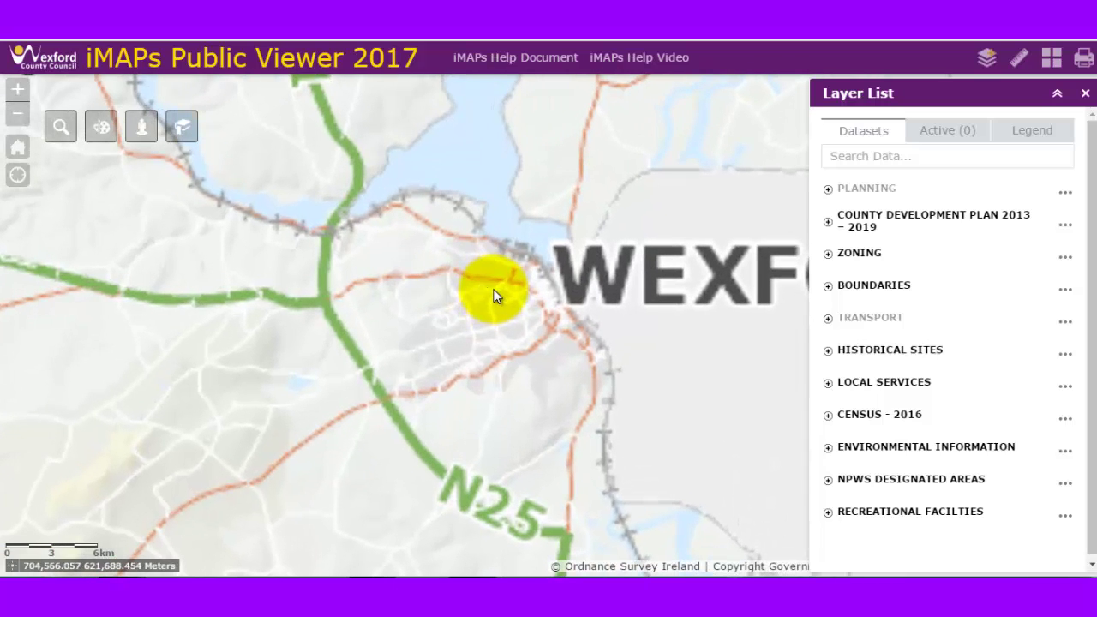
left_click(63, 131)
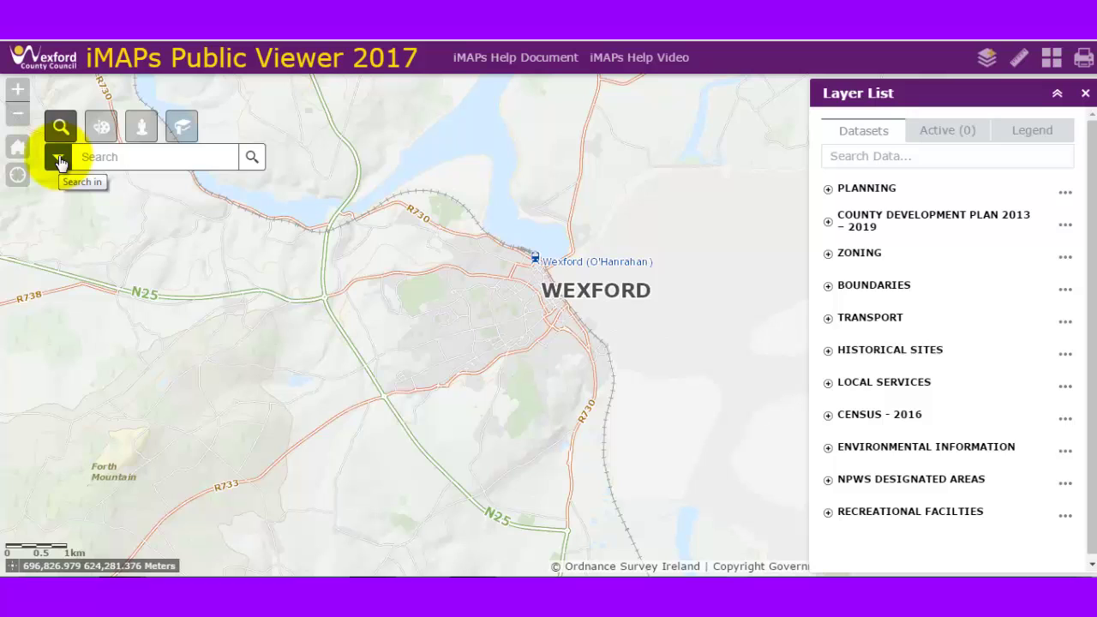
Search Planning Applications for reference 20070602 to locate the granted application
left_click(58, 160)
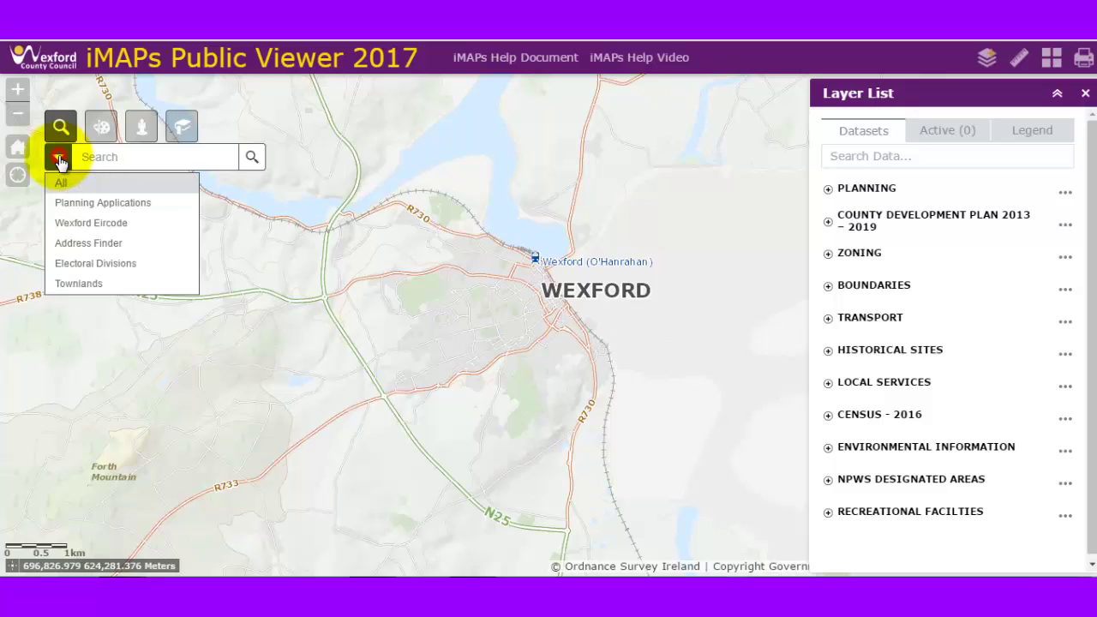
left_click(86, 204)
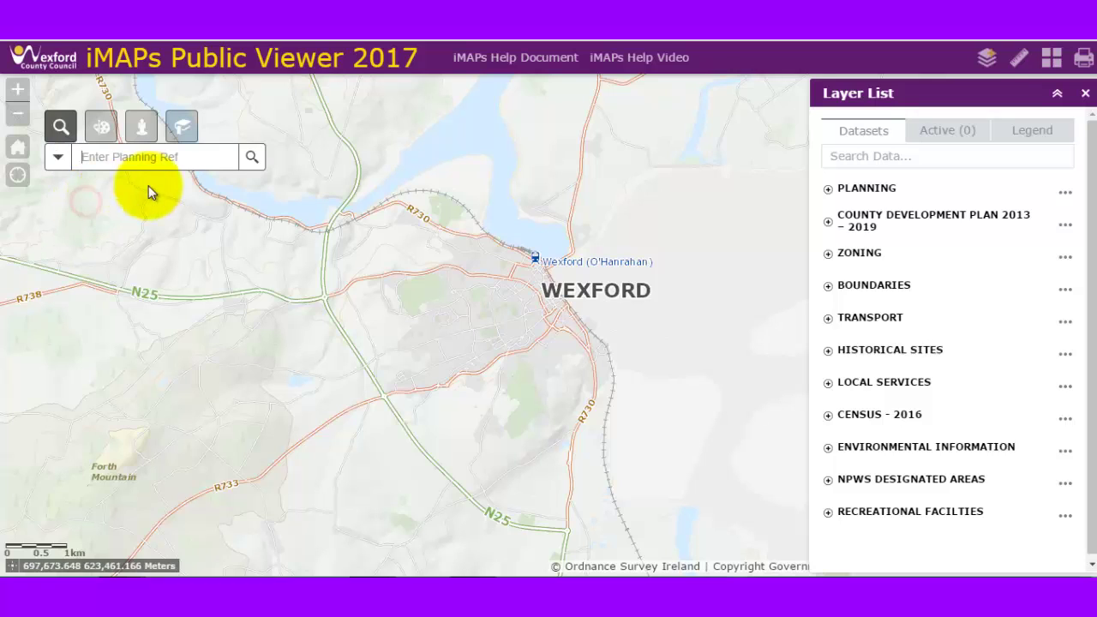
left_click(194, 156)
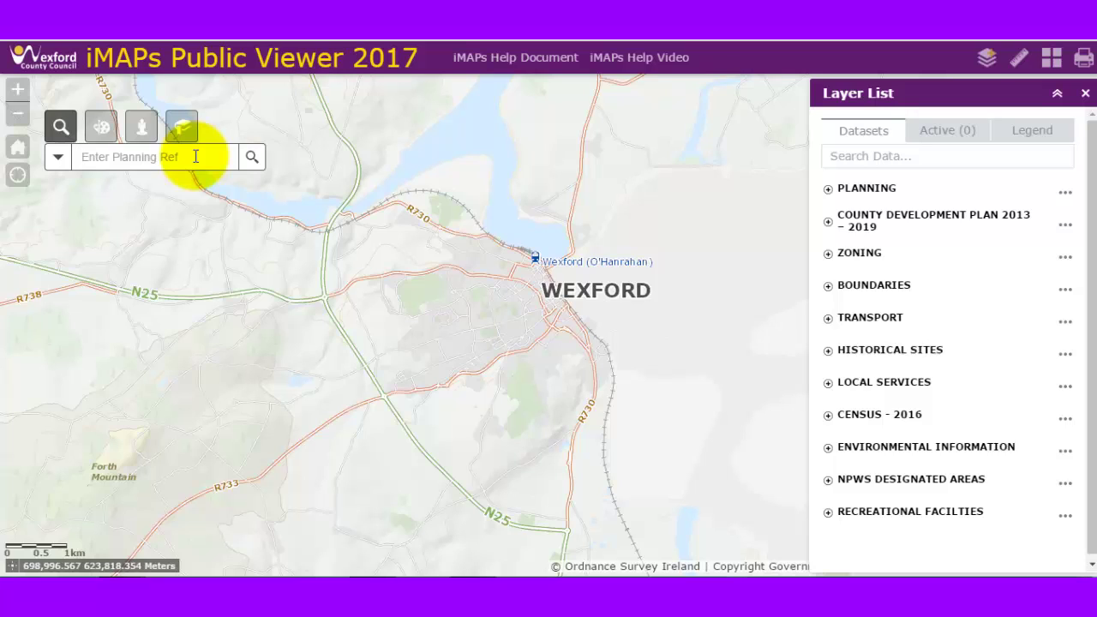
type("20070602")
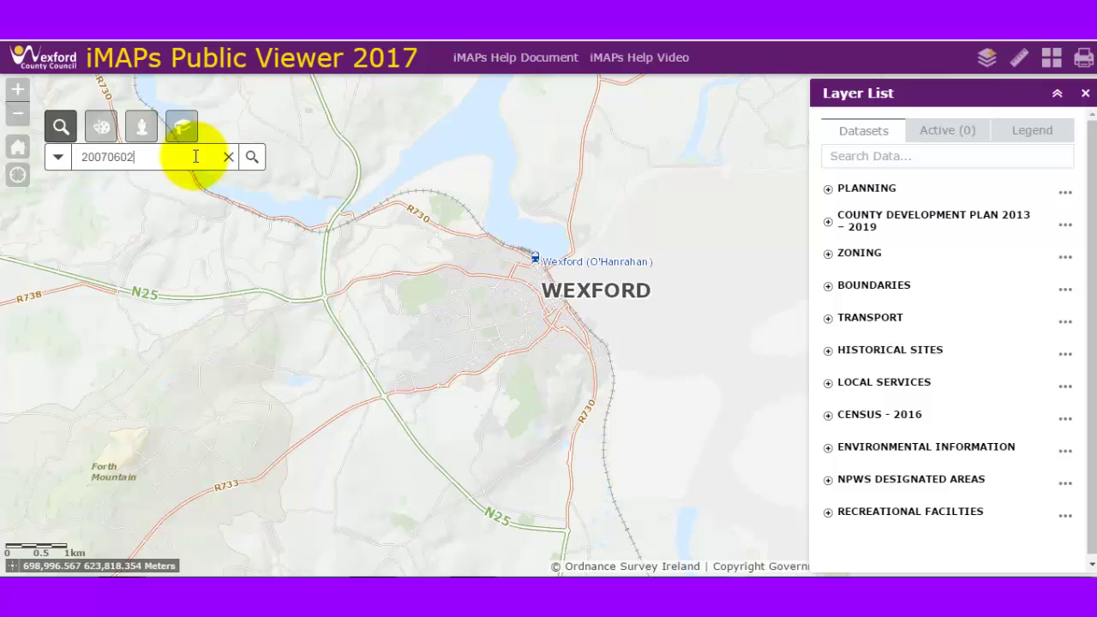
left_click(252, 158)
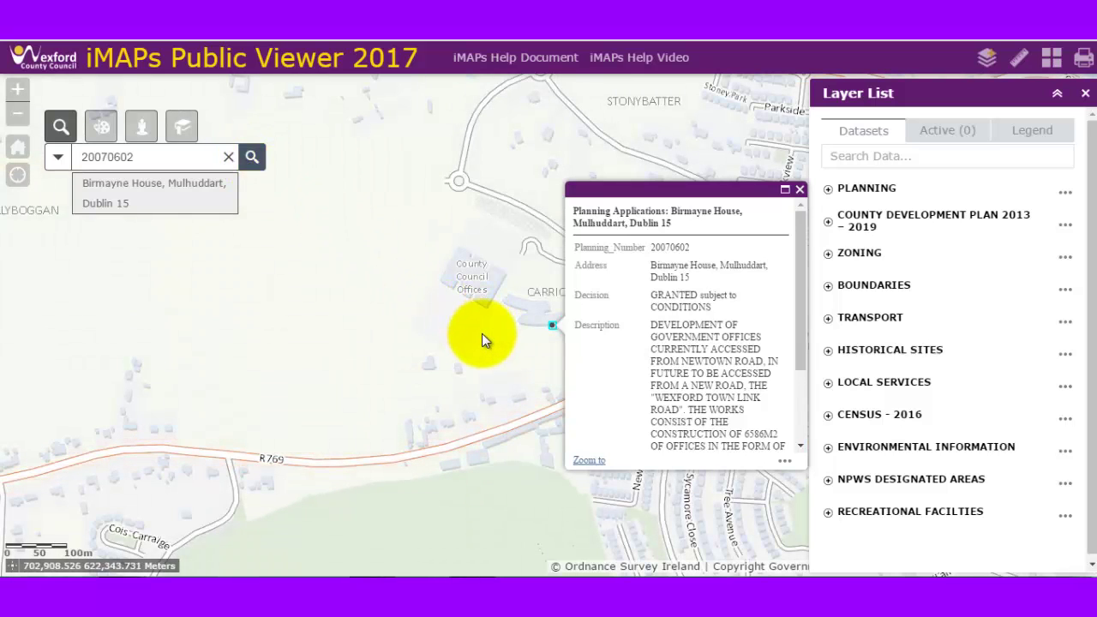
Scroll the Carriglawn application popup, view its Street View, then close the details popup
left_click_drag(488, 334, 343, 326)
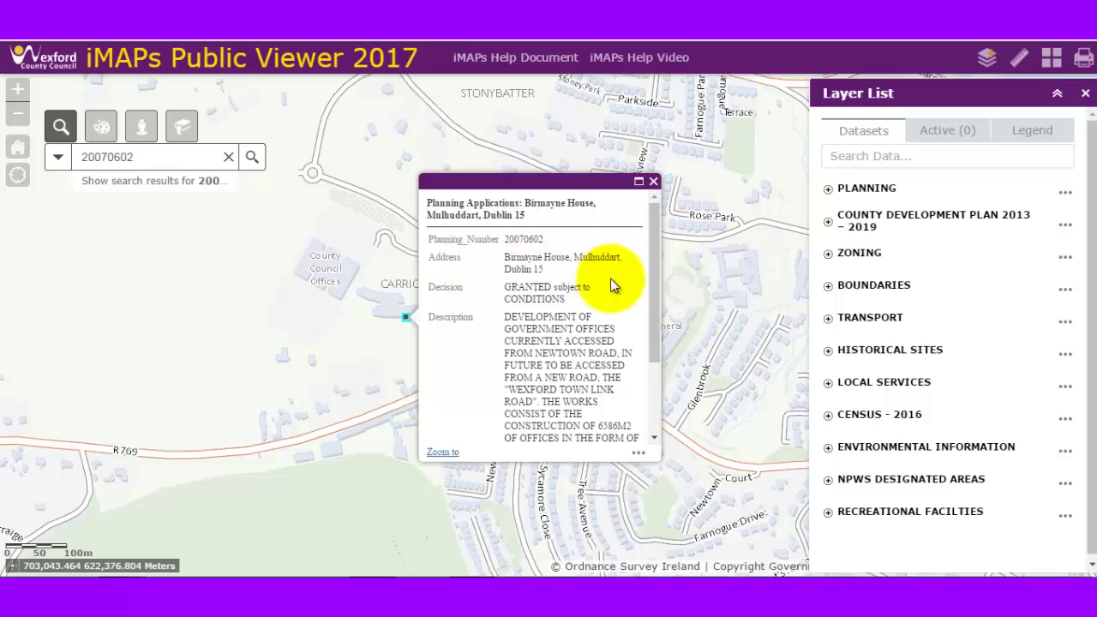
left_click_drag(654, 289, 653, 395)
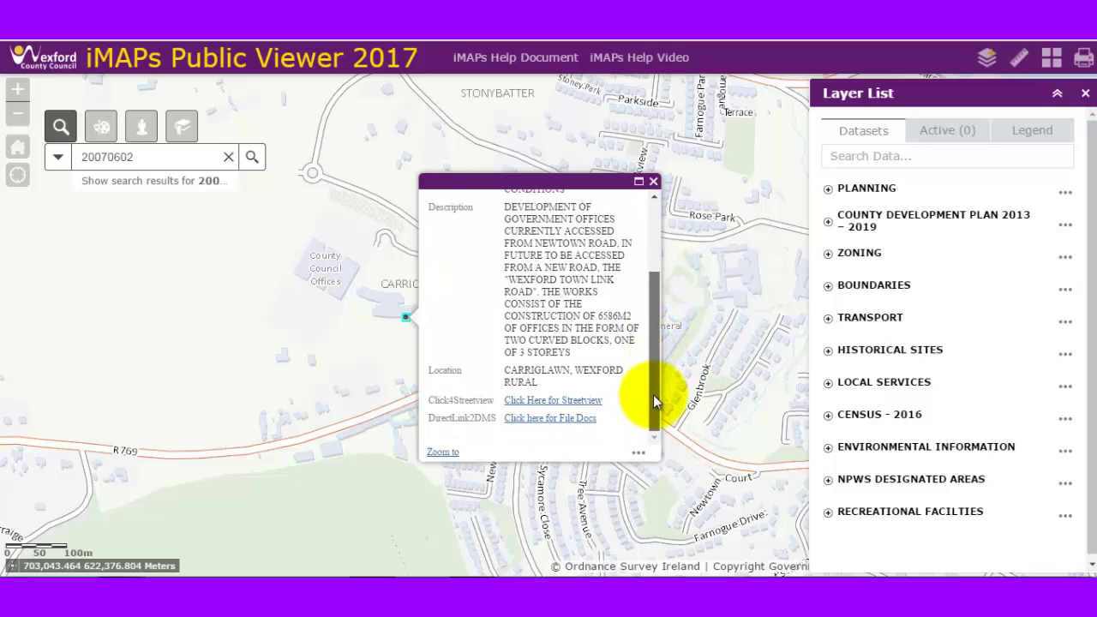
left_click(566, 402)
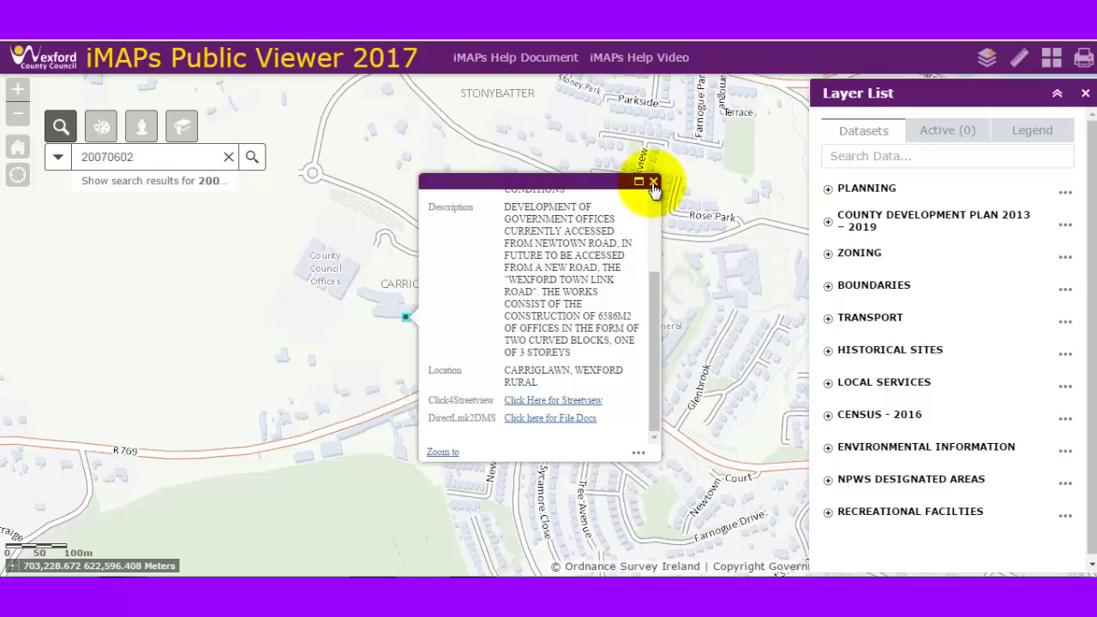
left_click(653, 183)
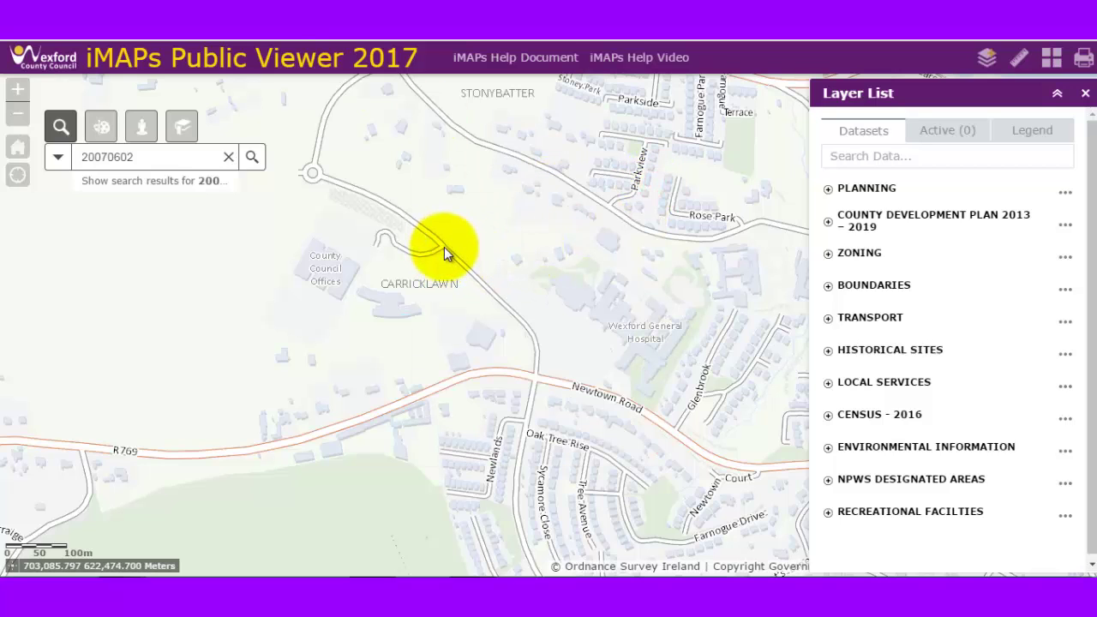
Show the Planning Applications layer, open refused application 20054460 by Newtown Road and launch its Street View
left_click(829, 191)
left_click(858, 220)
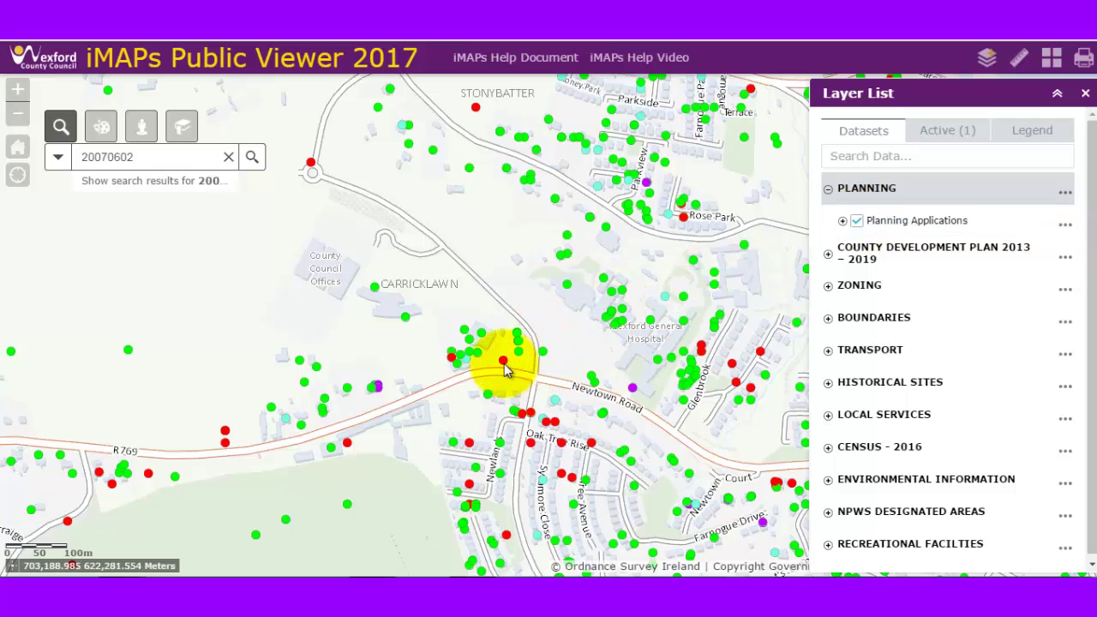
left_click(504, 363)
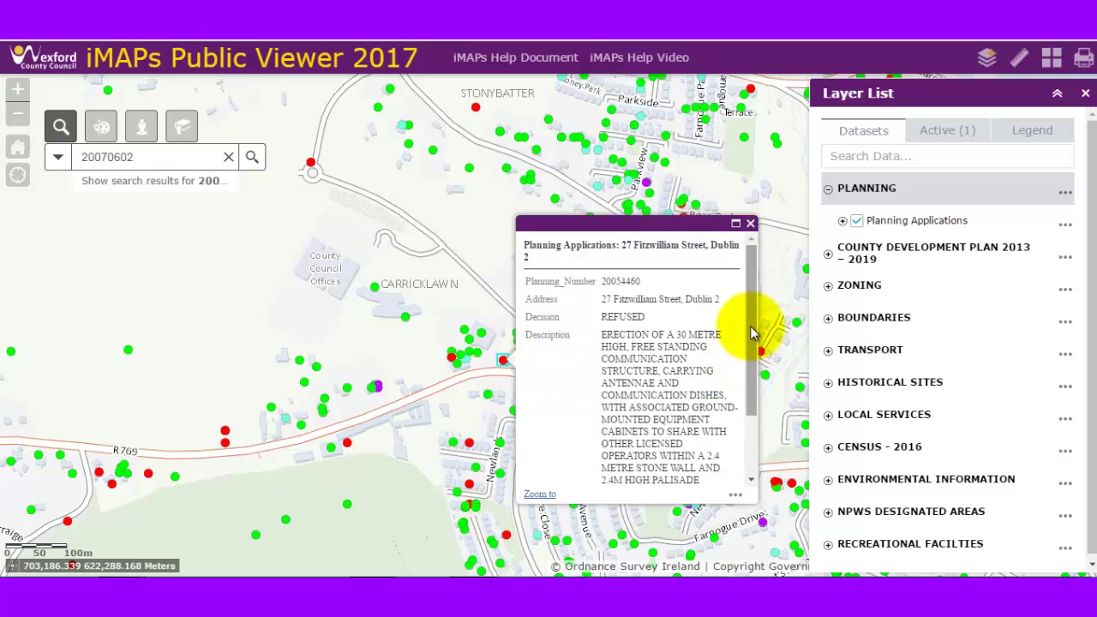
scroll(752, 316, "down", 1)
left_click_drag(753, 360, 750, 433)
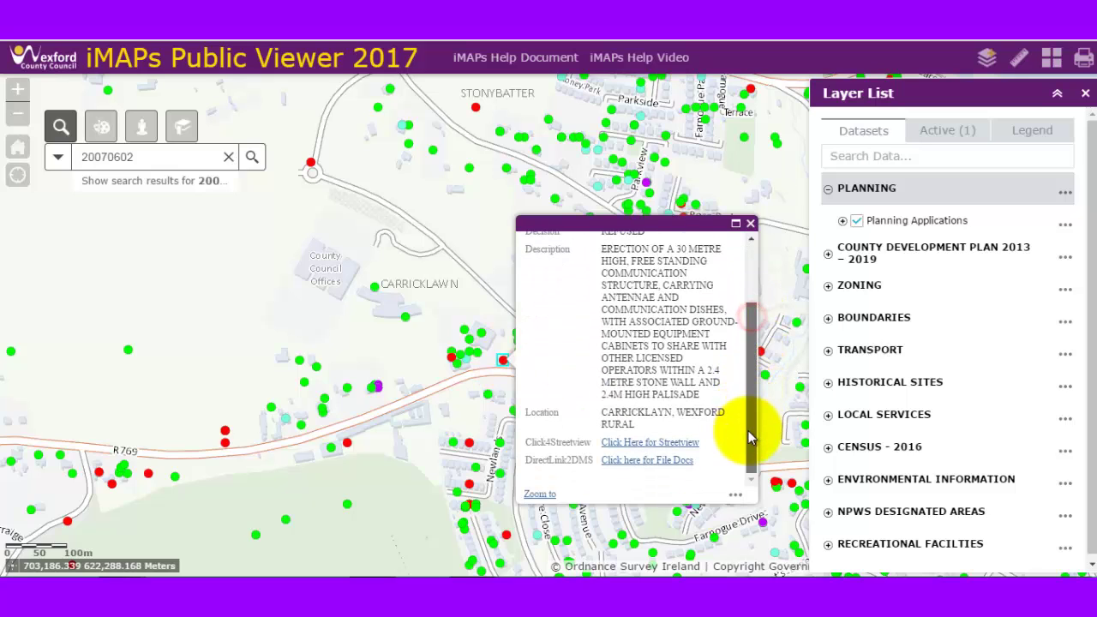
left_click(670, 442)
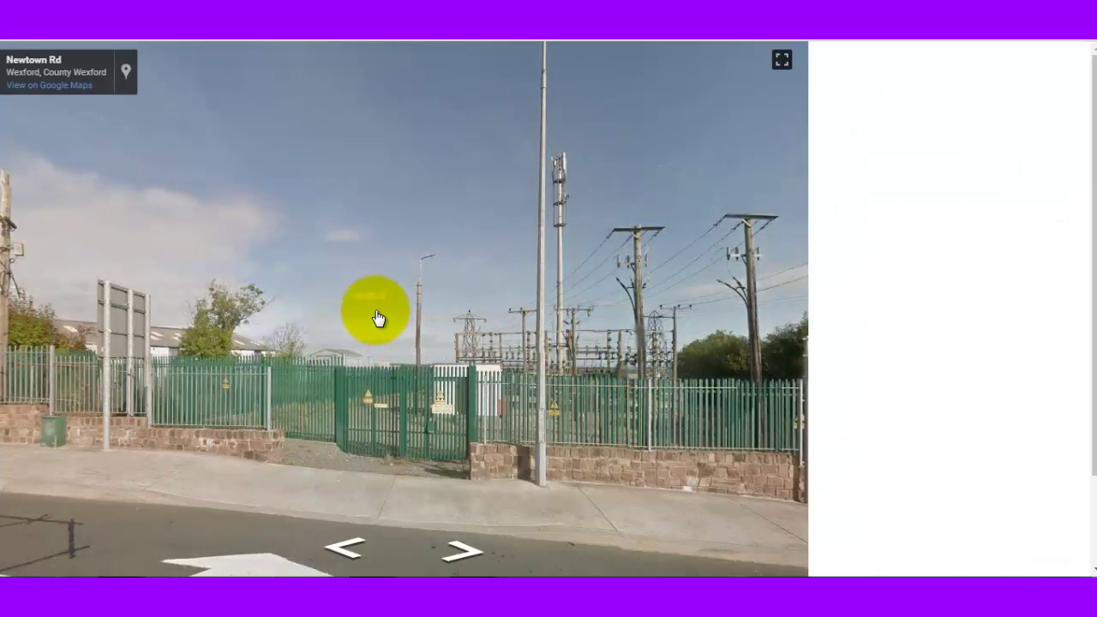
Look around Newtown Rd toward the Texaco station, then return to the planning map
left_click_drag(463, 312, 463, 289)
left_click_drag(531, 284, 368, 328)
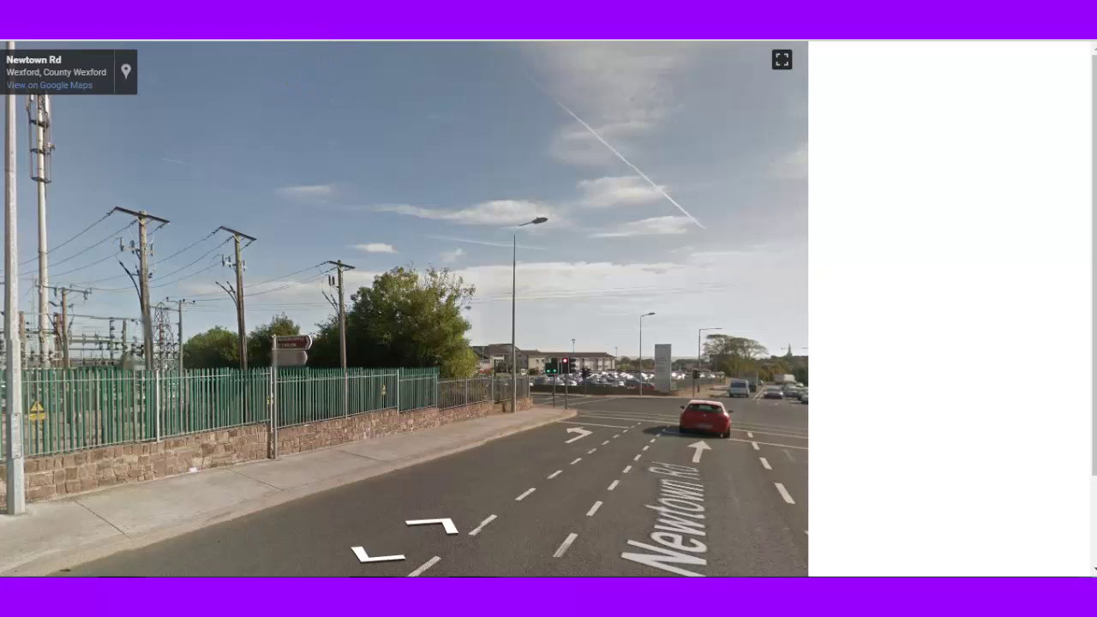
key("ctrl+w")
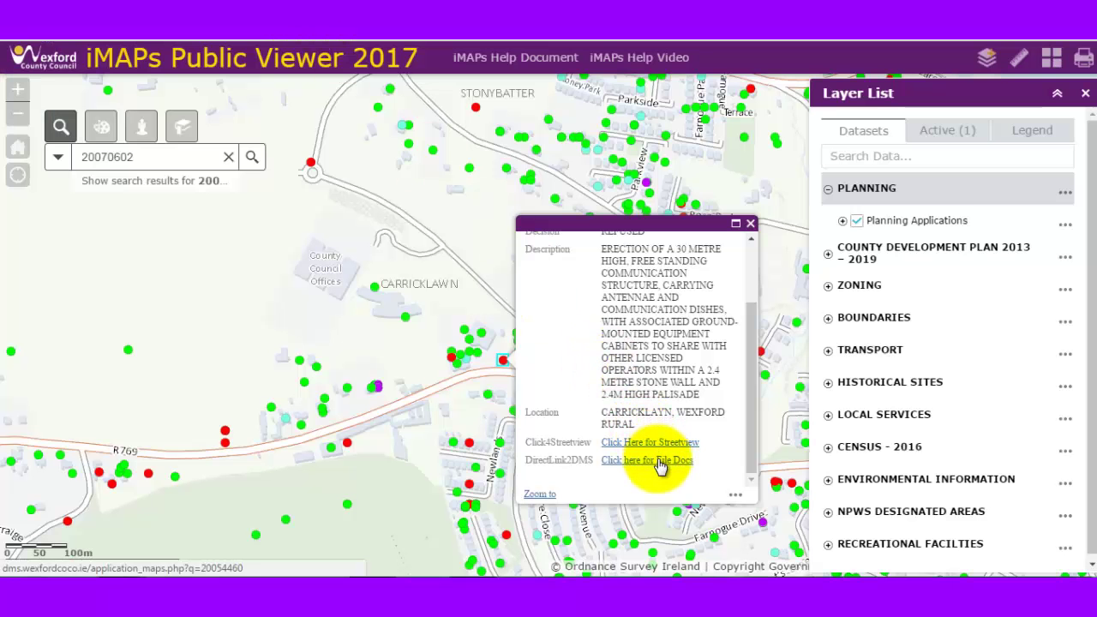
Close the current popup, rerun the search for 20070602 and open its file documents
left_click(750, 222)
left_click(199, 157)
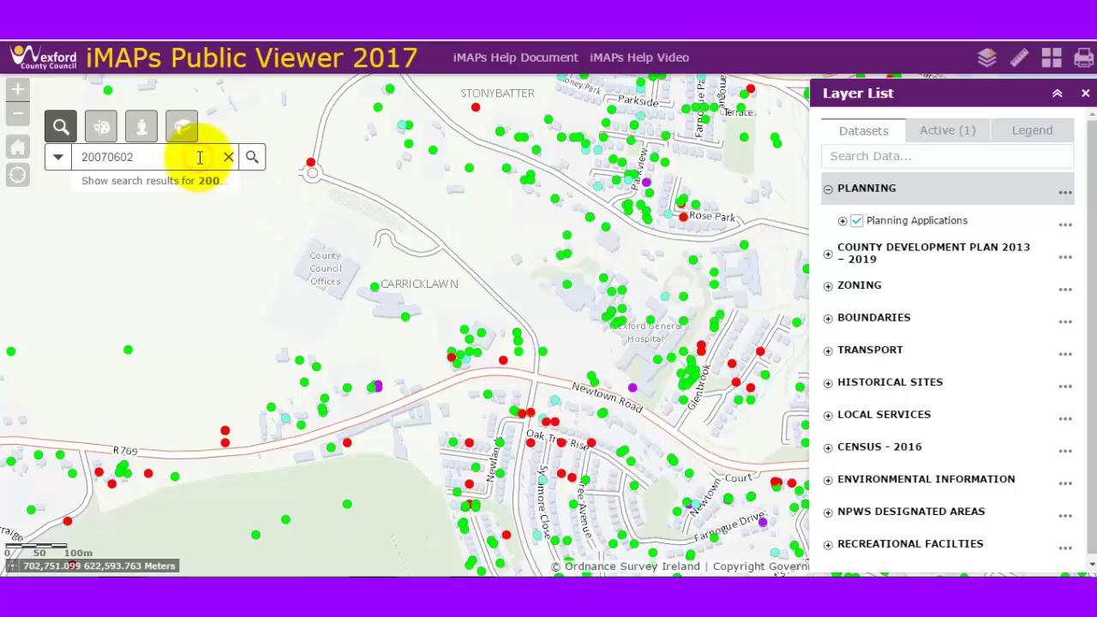
key("Return")
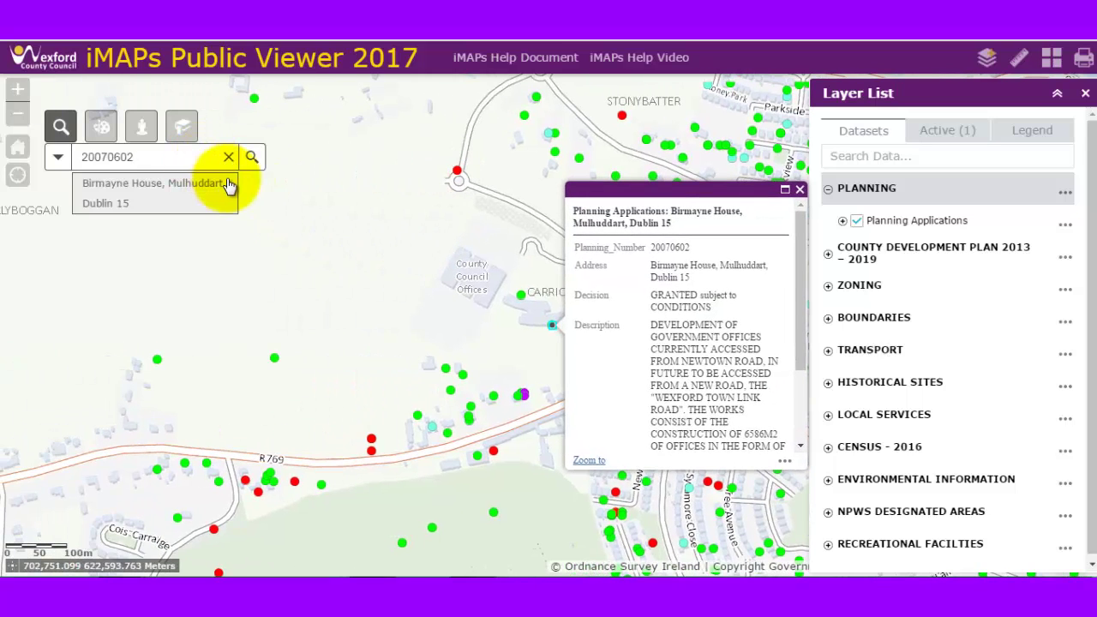
scroll(780, 369, "down", 3)
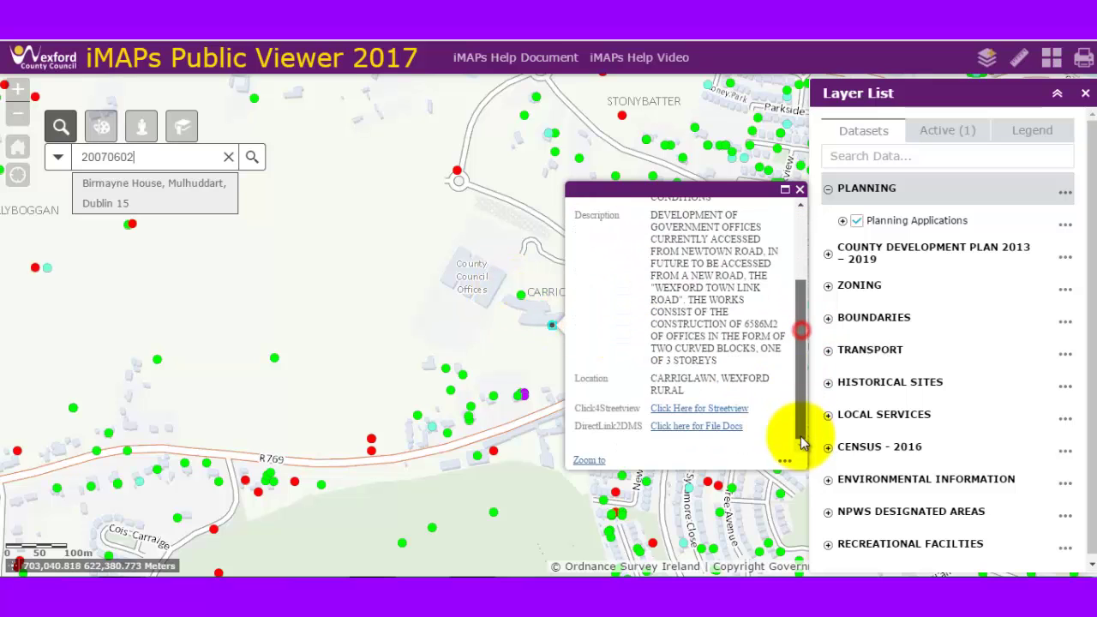
left_click(682, 426)
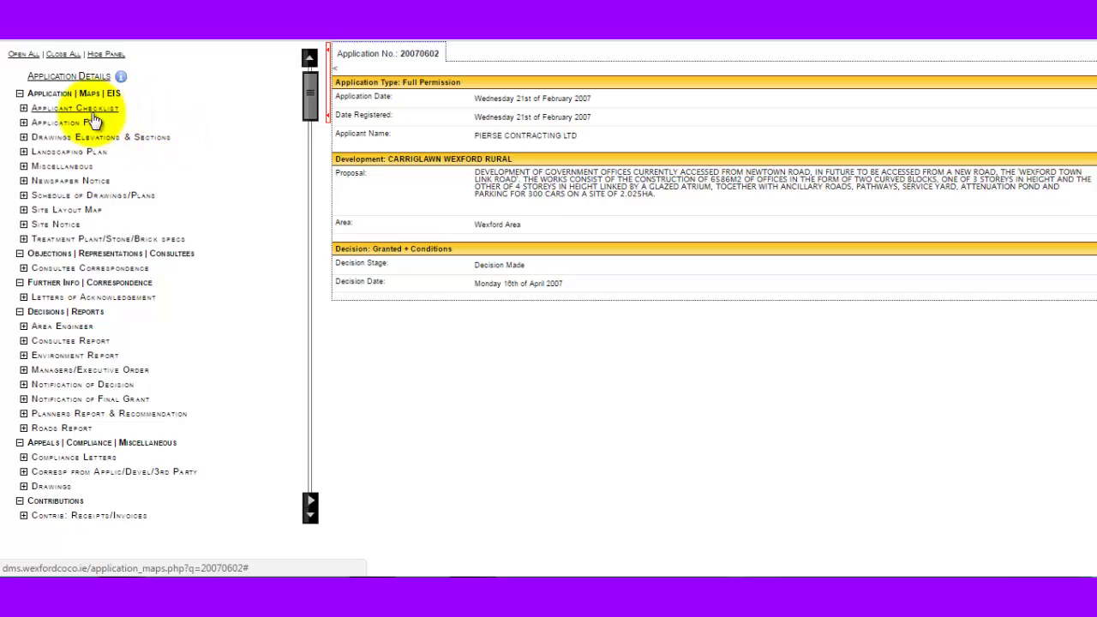
Expand Application Form and Site Layout Map, then open document ID:573438
left_click(77, 124)
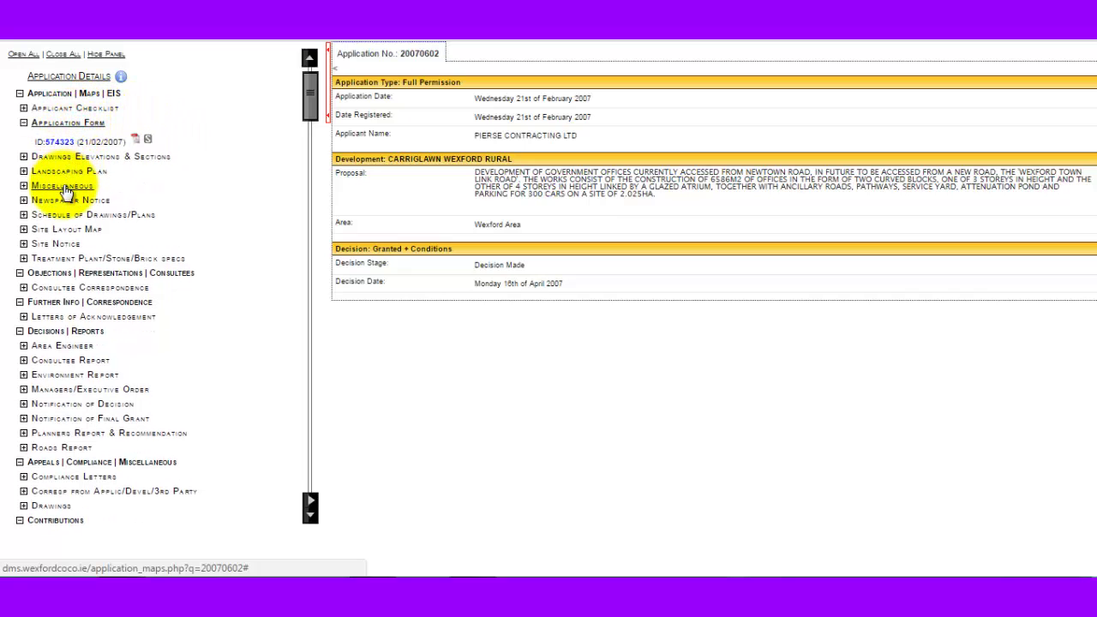
left_click(67, 229)
left_click(68, 250)
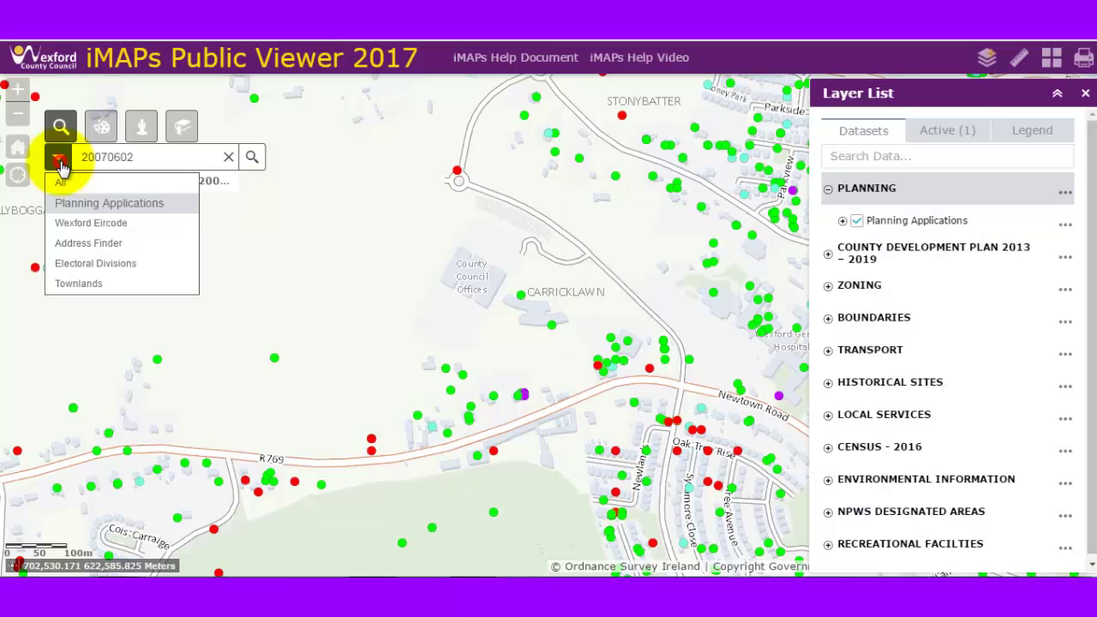
Clear the planning reference and switch the search source to address lookup
left_click(101, 230)
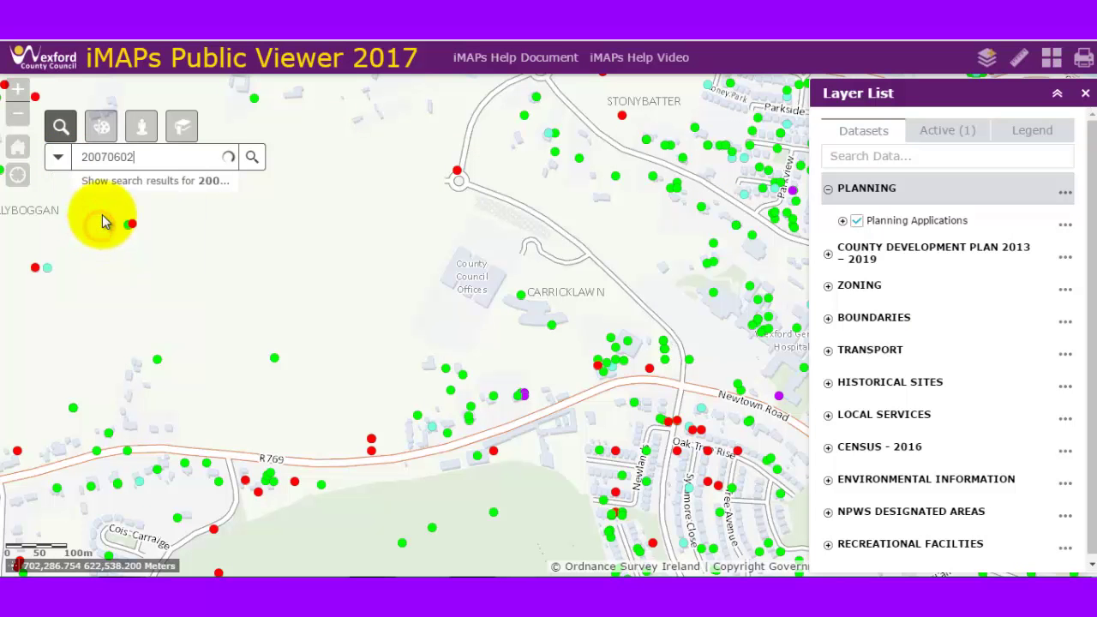
left_click(229, 159)
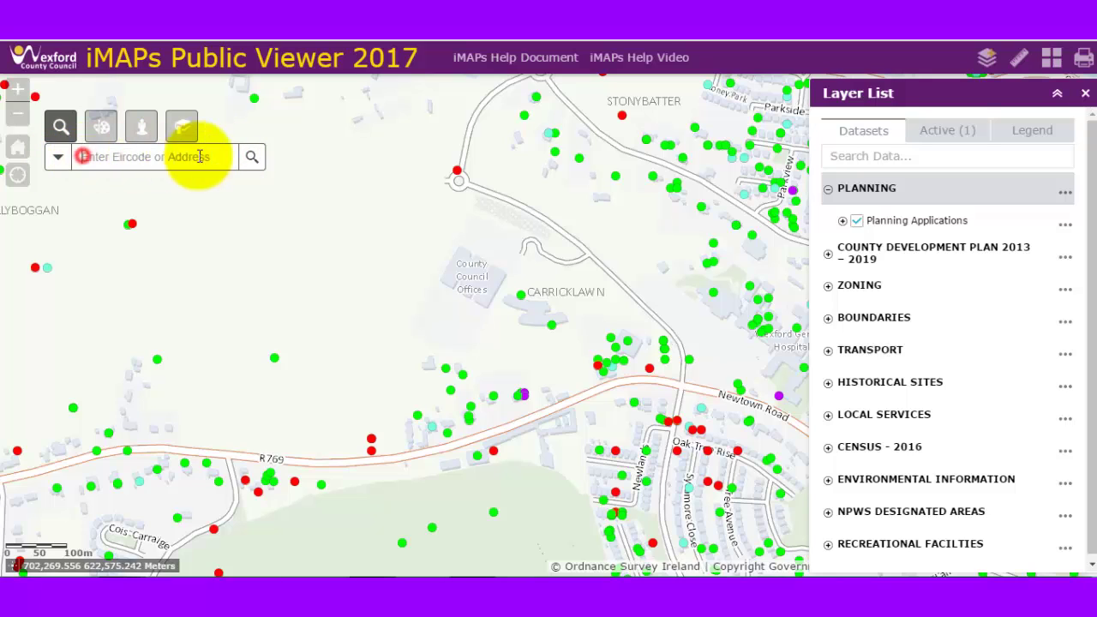
left_click(57, 158)
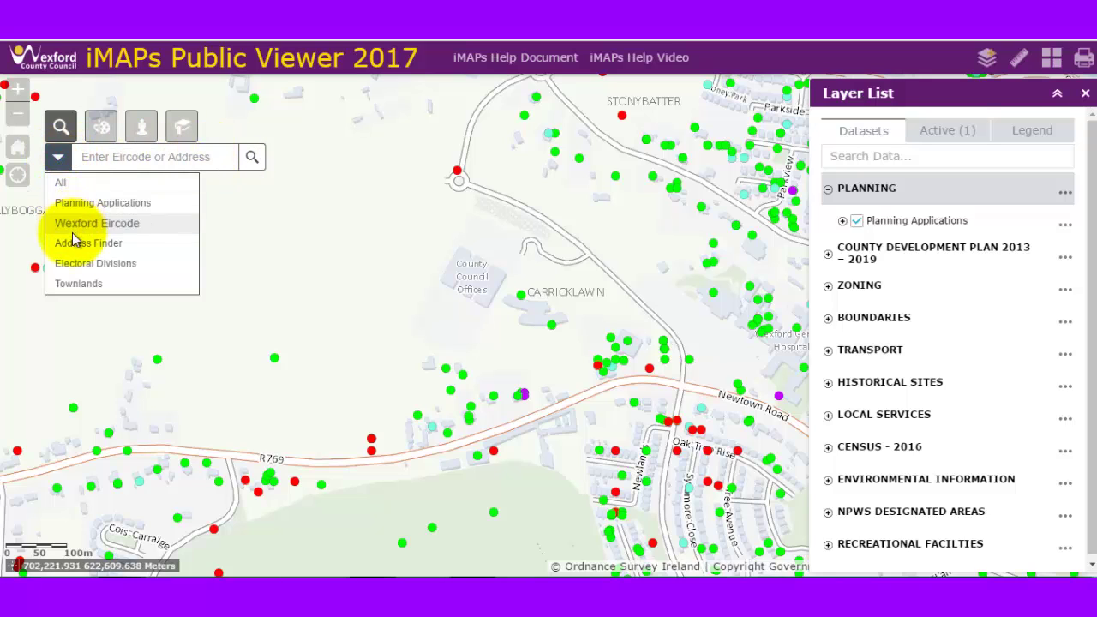
left_click(81, 243)
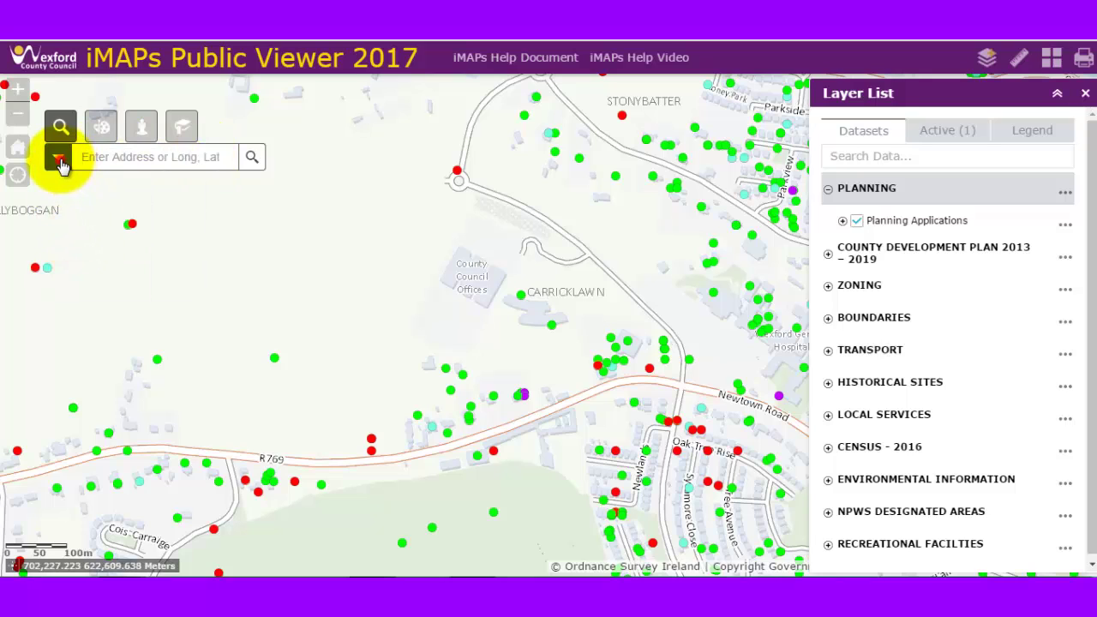
Try the Electoral Divisions and Townlands search sources, then settle on Wexford Eircode
left_click(59, 159)
left_click(74, 264)
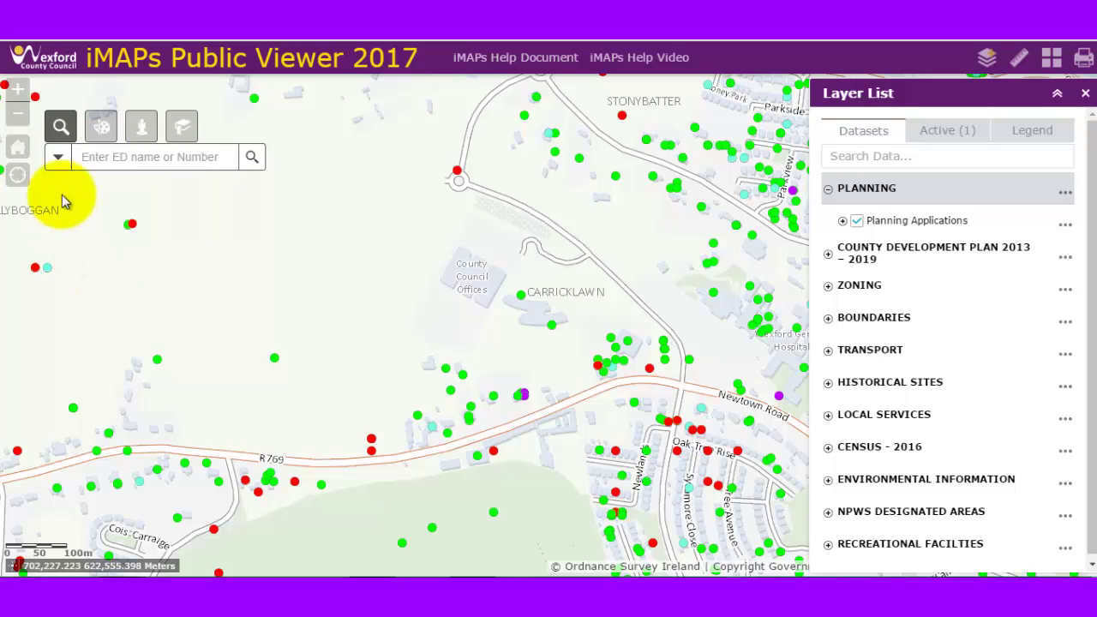
left_click(59, 161)
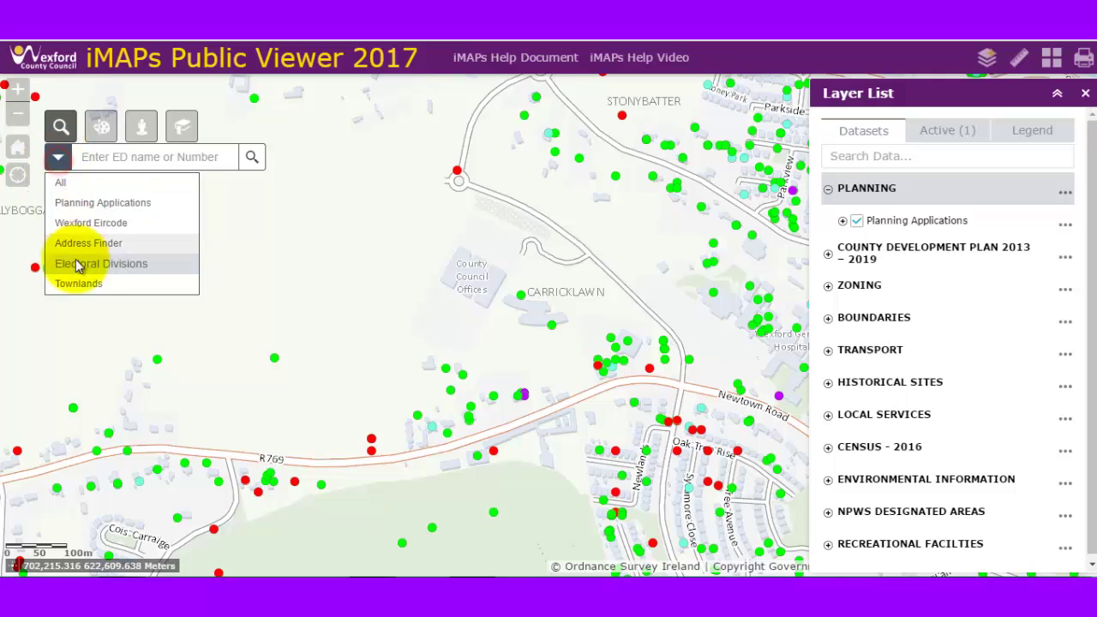
left_click(81, 281)
left_click(59, 159)
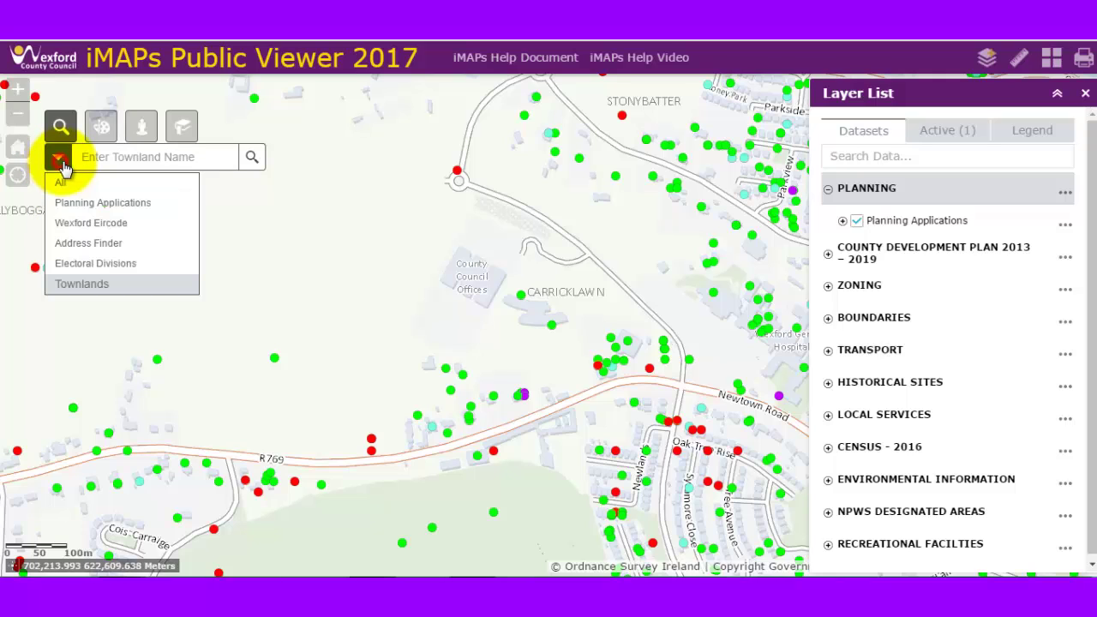
left_click(86, 224)
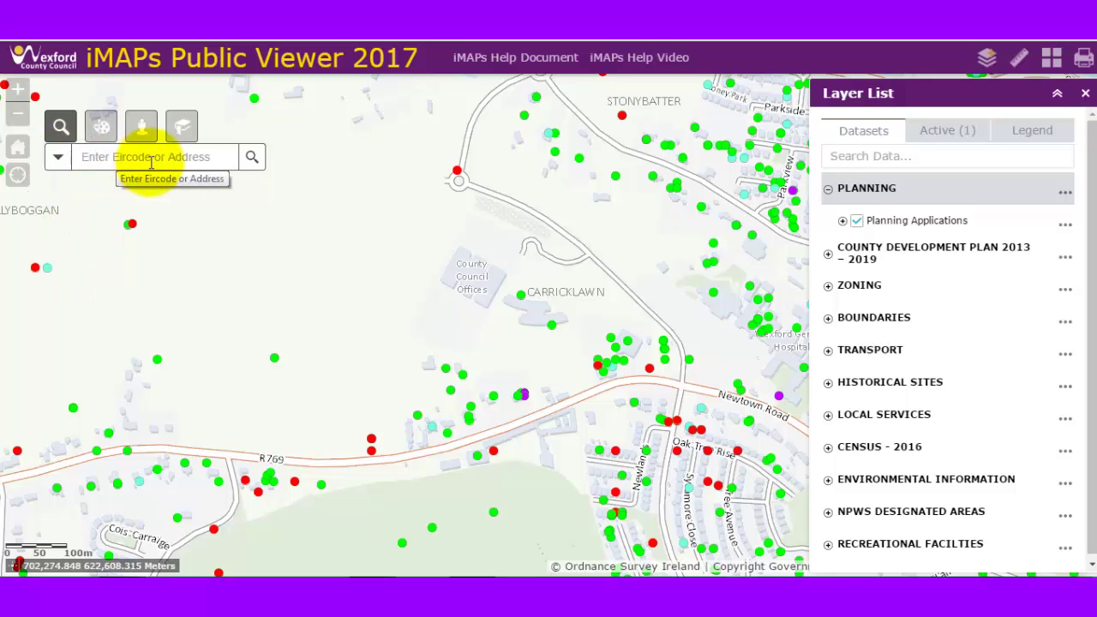
Search Eircodes for 'selskar' and view results 8351, 8411, 8412, 8471 and 8472
type("selskar")
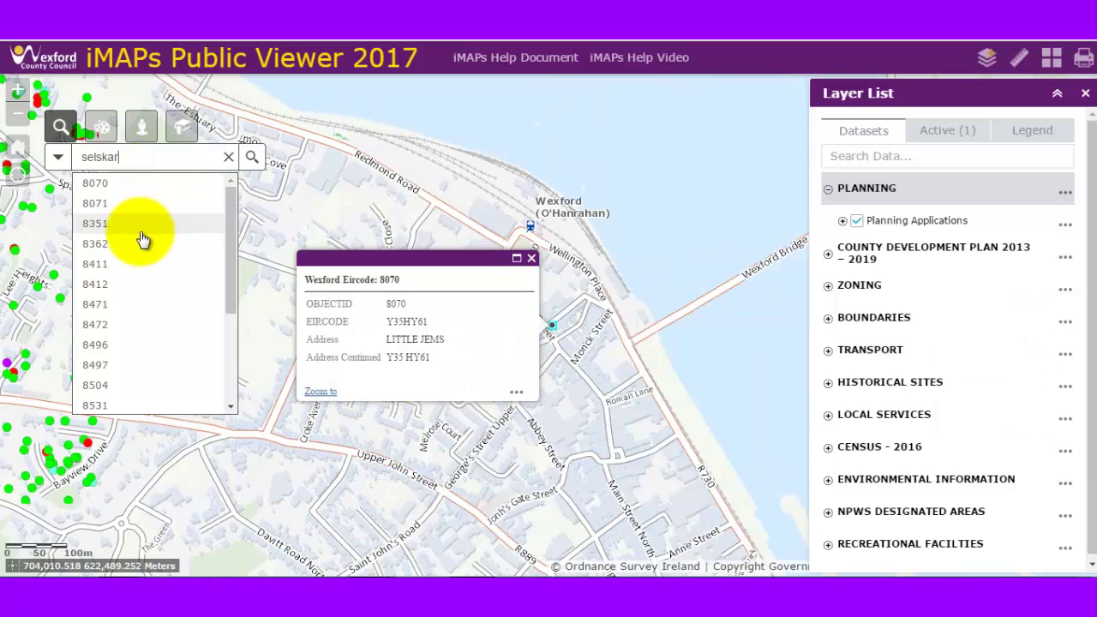
left_click(102, 226)
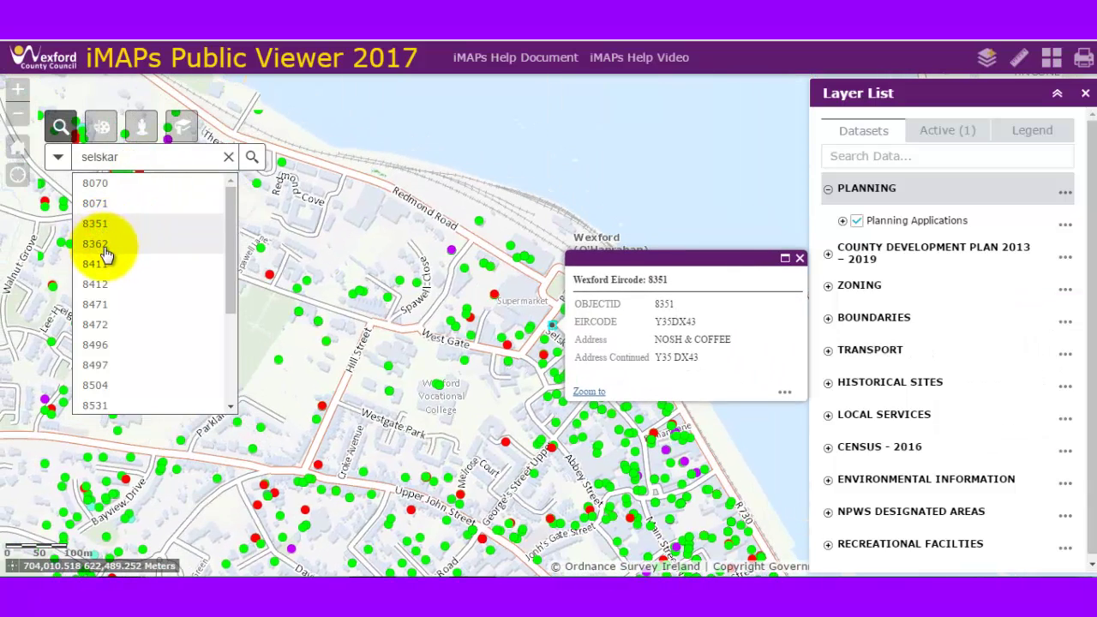
left_click(100, 265)
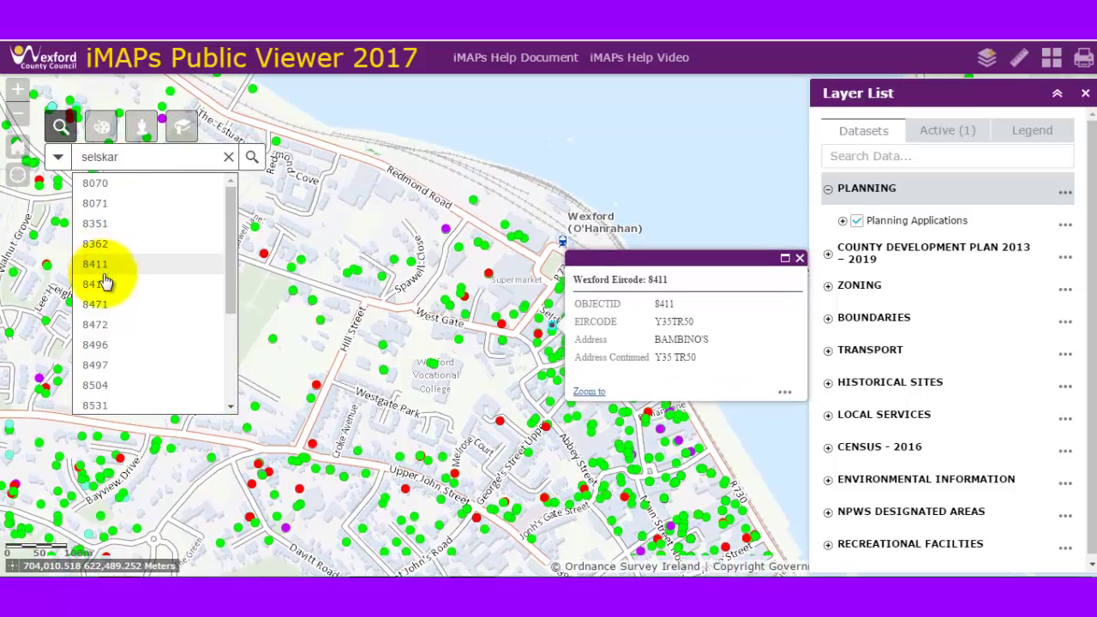
left_click(99, 285)
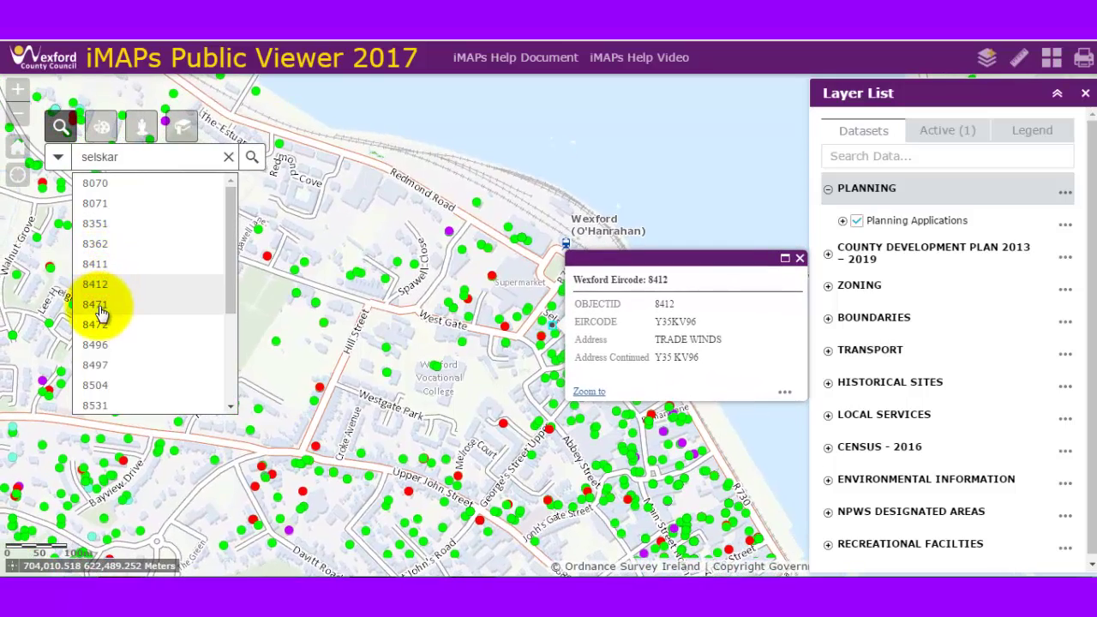
left_click(100, 311)
left_click(101, 324)
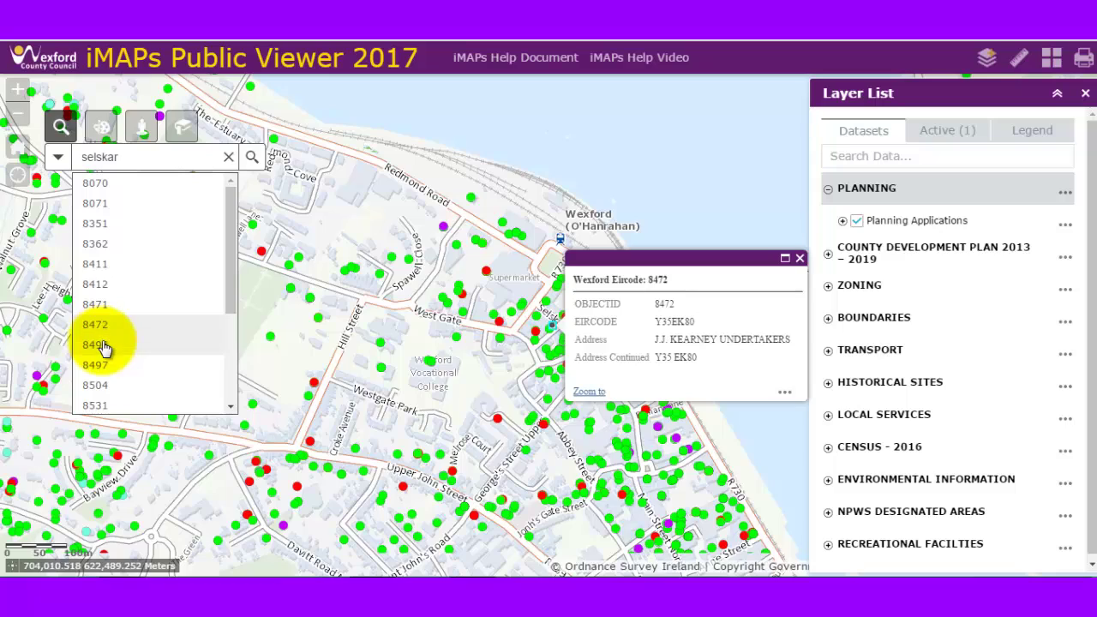
View results 8496, 8497 and 8617, then clear the Eircode search
left_click(101, 345)
left_click(146, 364)
left_click_drag(226, 311, 228, 387)
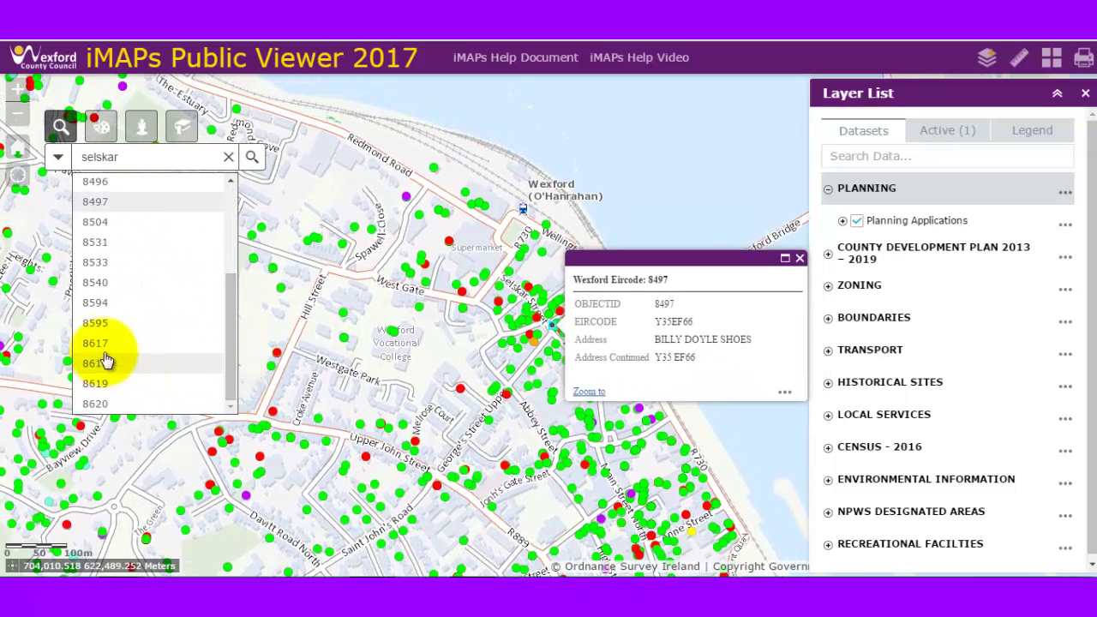
left_click(99, 347)
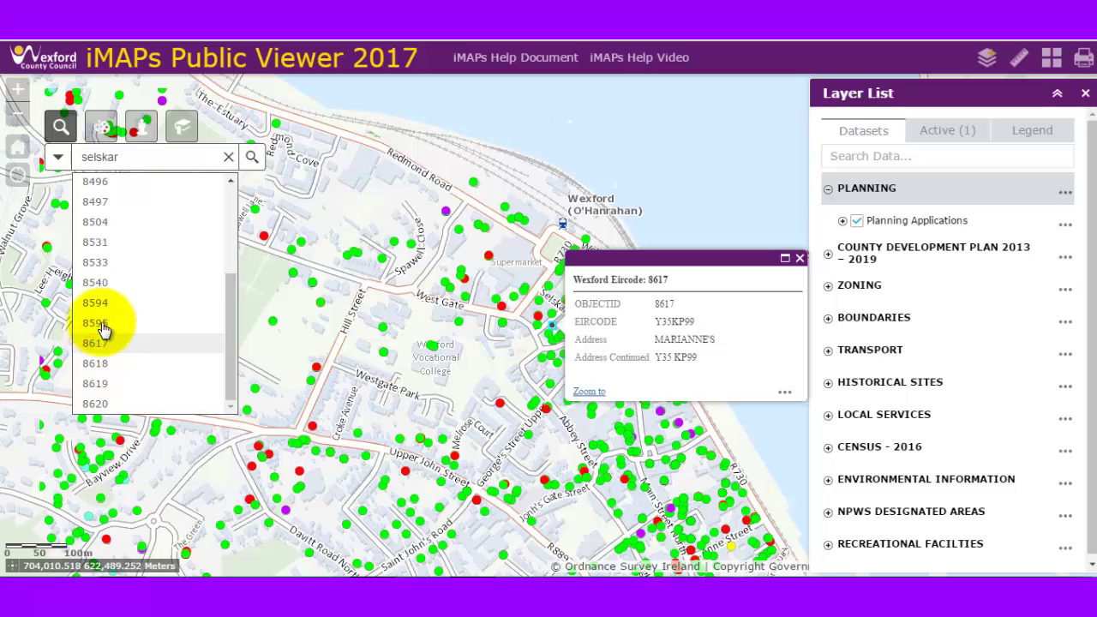
left_click(228, 160)
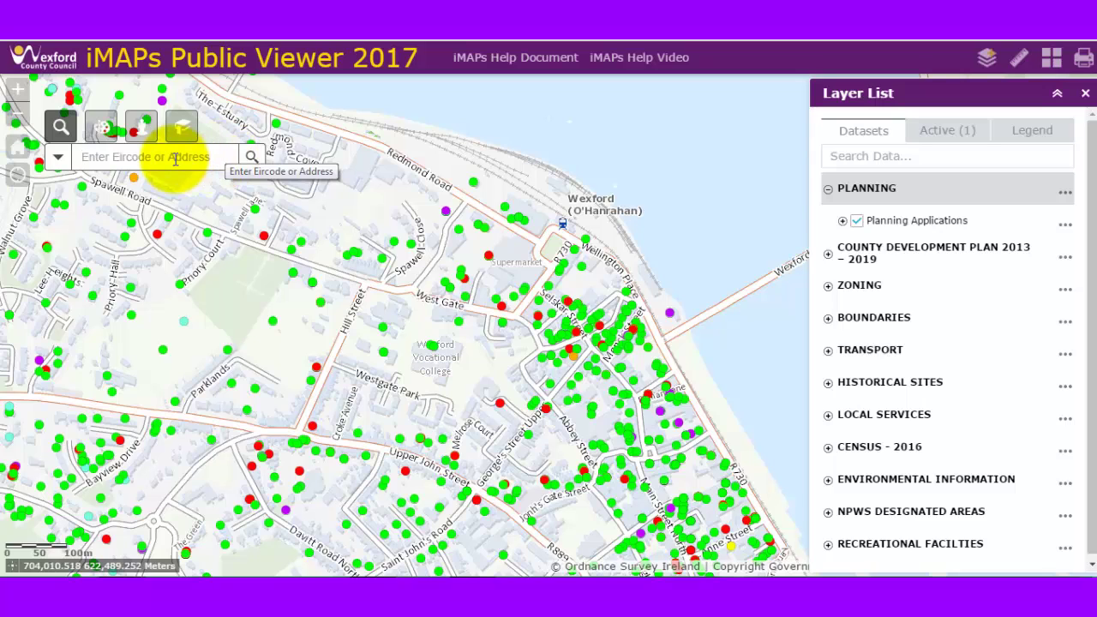
left_click(58, 157)
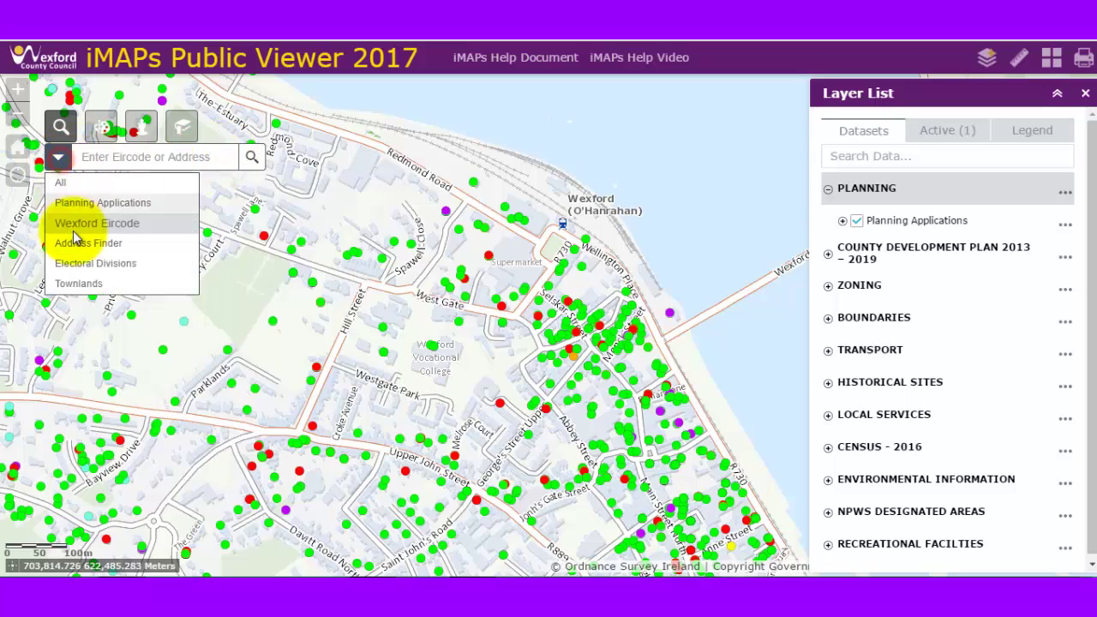
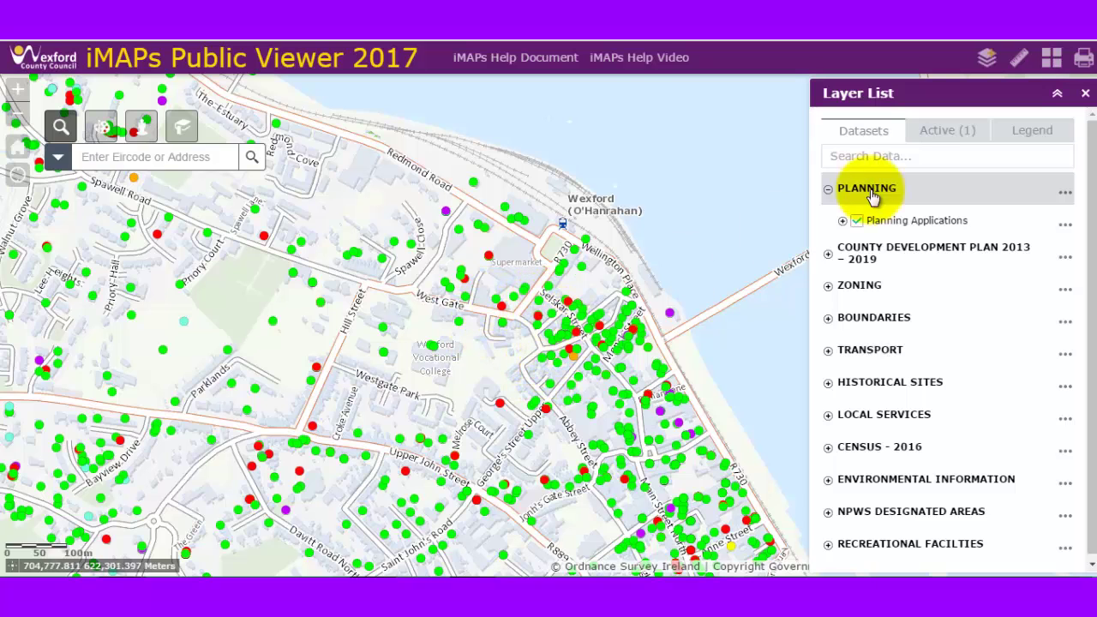
Untick Planning Applications so the Wexford town basemap shows with no active layers
left_click(857, 221)
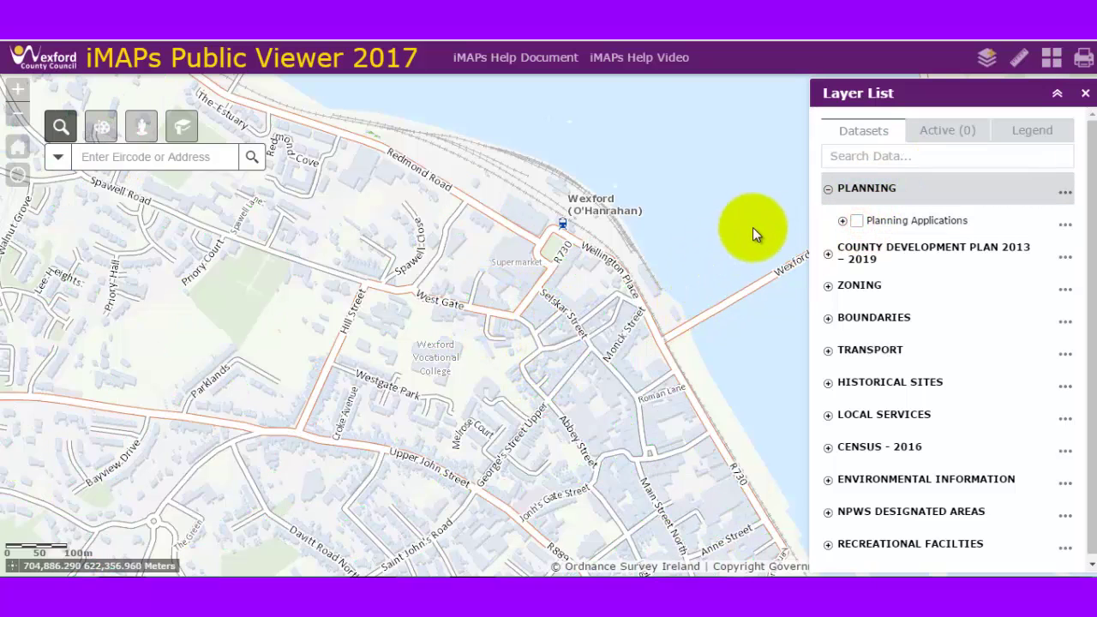
Pan and zoom in to centre Redmond Square beside Wexford (O'Hanrahan) station
left_click_drag(583, 298, 496, 230)
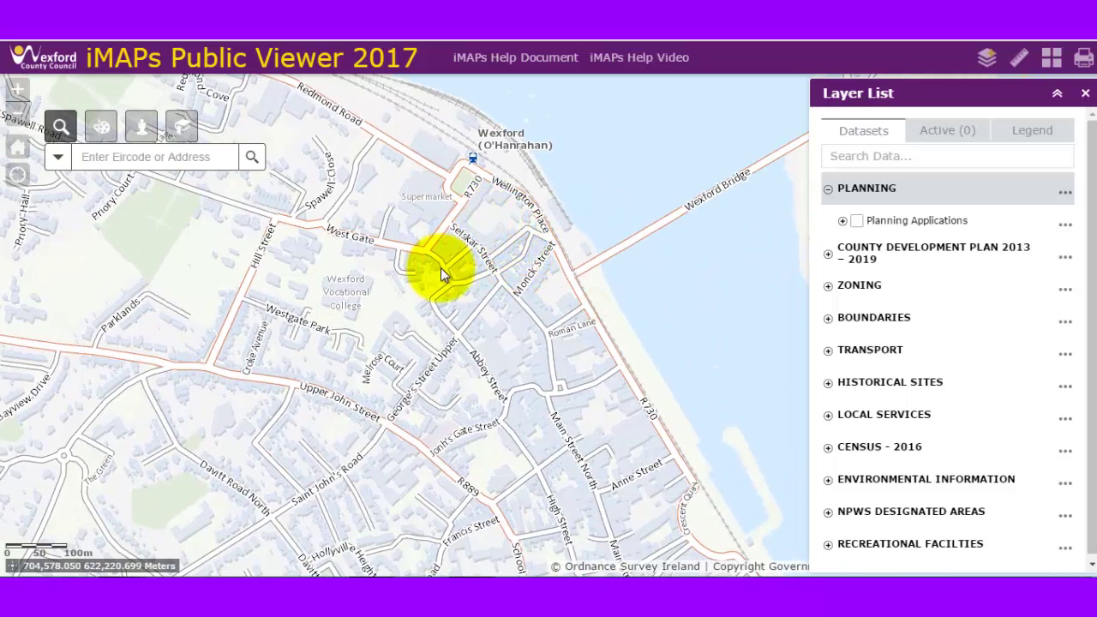
left_click_drag(410, 198, 439, 238)
scroll(511, 260, "up", 2)
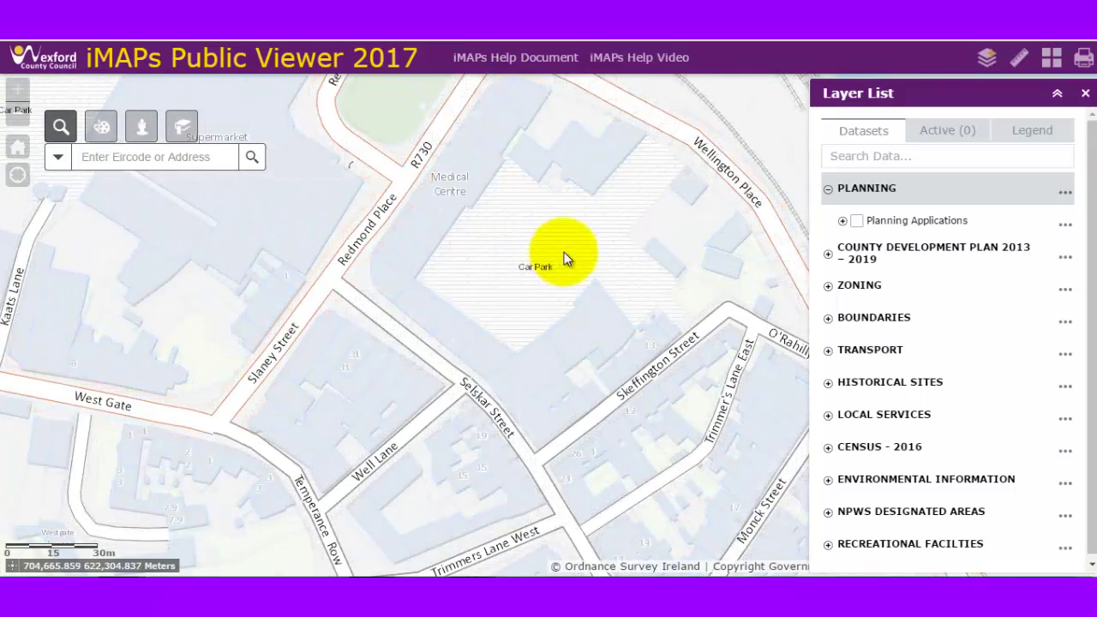
left_click_drag(563, 250, 513, 376)
left_click_drag(463, 259, 466, 372)
left_click_drag(448, 299, 485, 375)
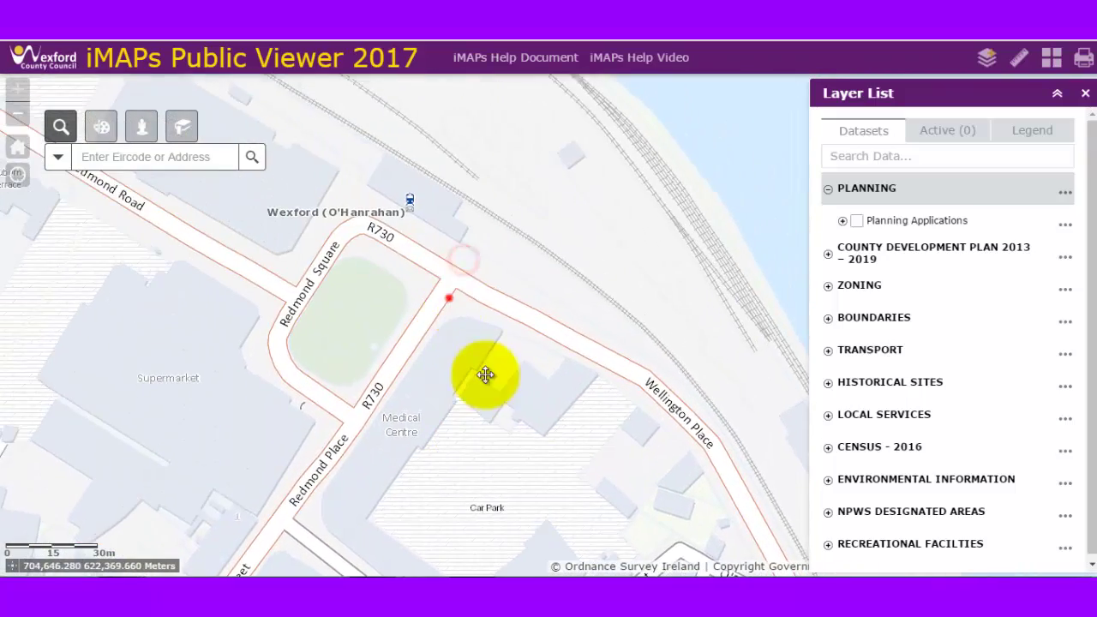
left_click_drag(463, 176, 460, 294)
left_click_drag(478, 334, 507, 300)
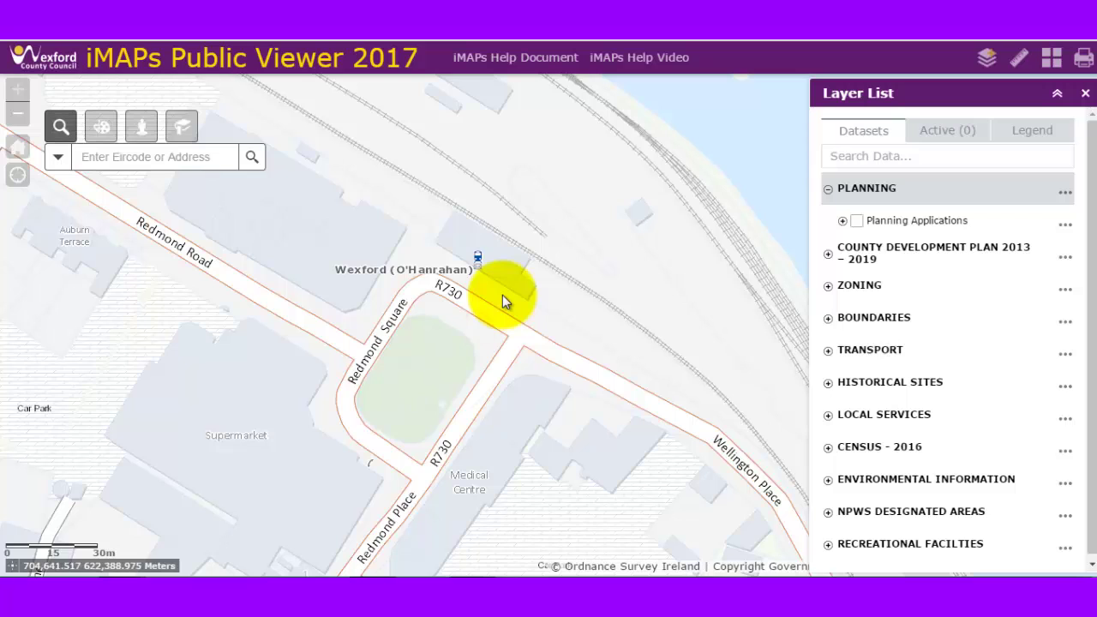
Set up a red Polyline drawing with measurements shown in Meters
left_click(101, 128)
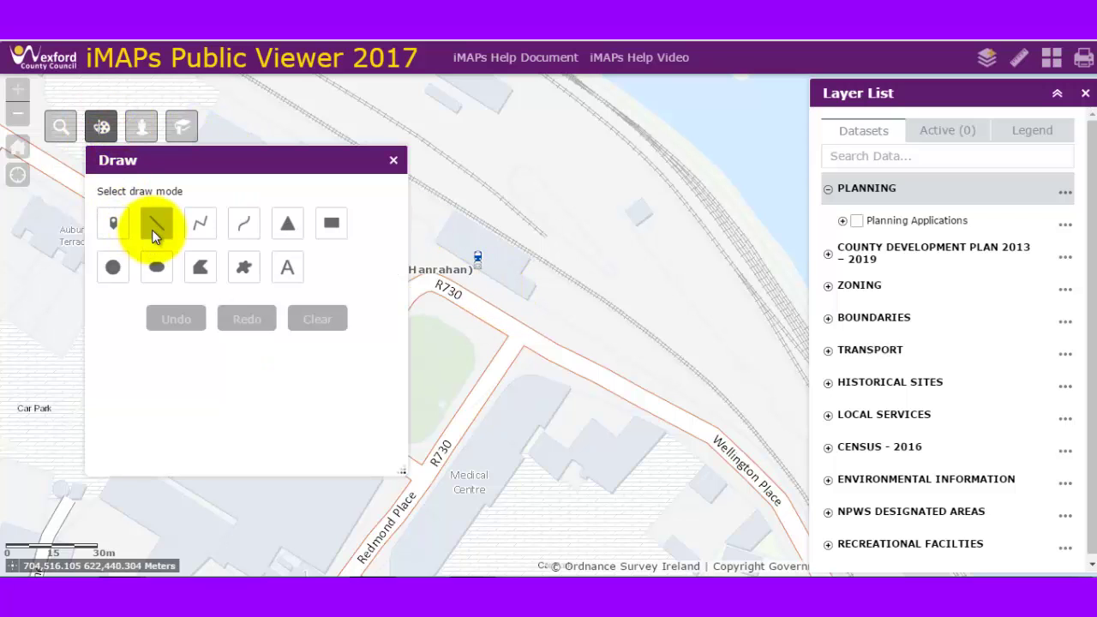
left_click(199, 228)
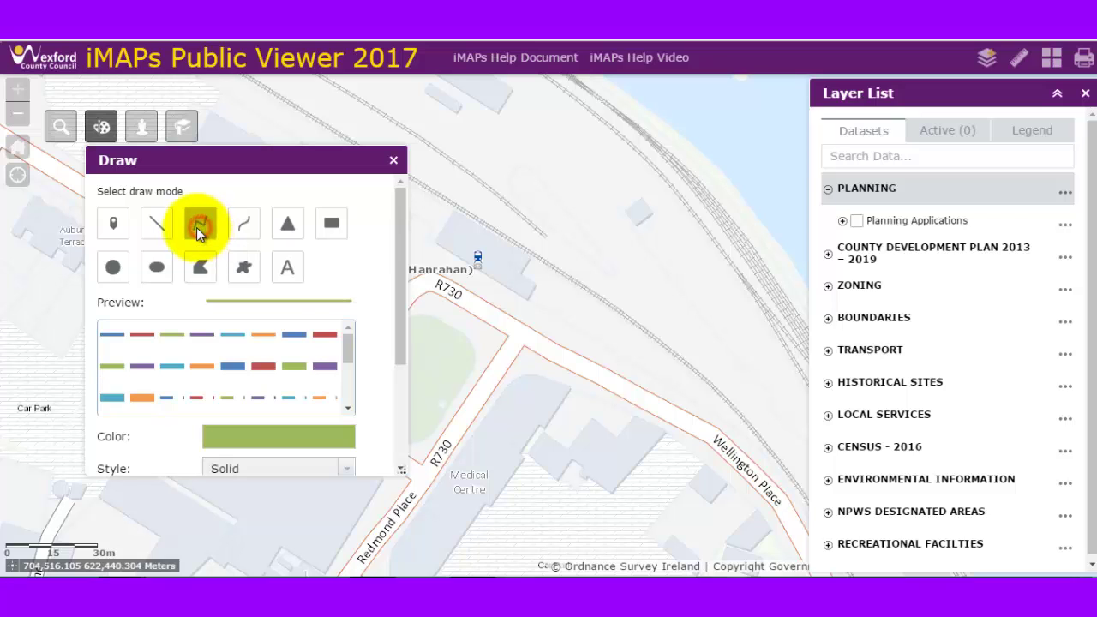
left_click(264, 367)
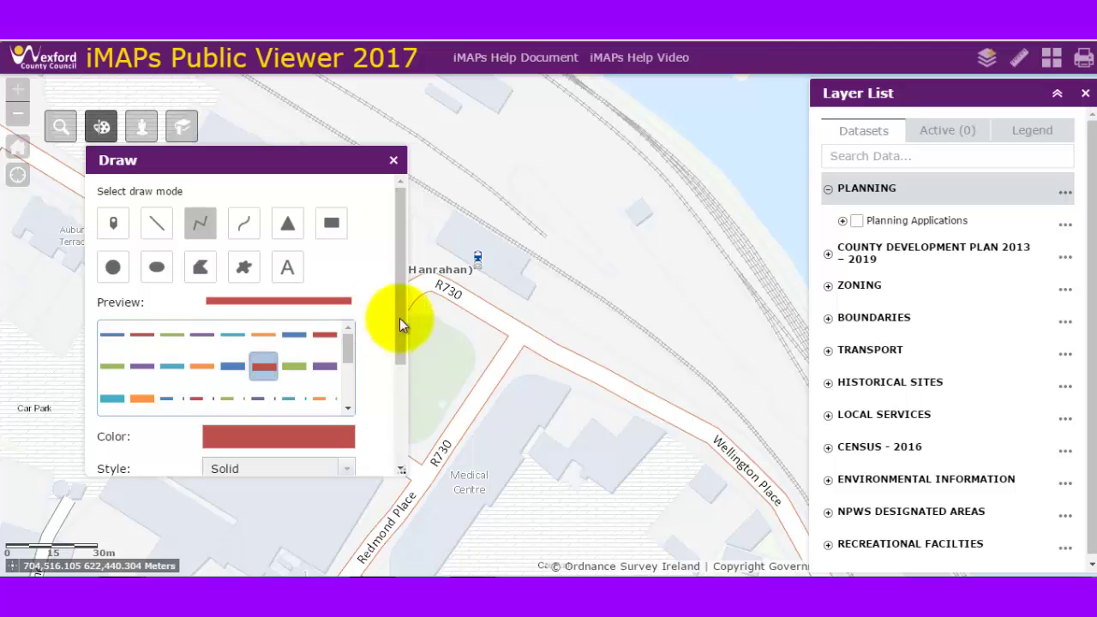
mouse_move(402, 324)
left_mouse_down()
mouse_move(399, 413)
mouse_move(389, 420)
left_mouse_up()
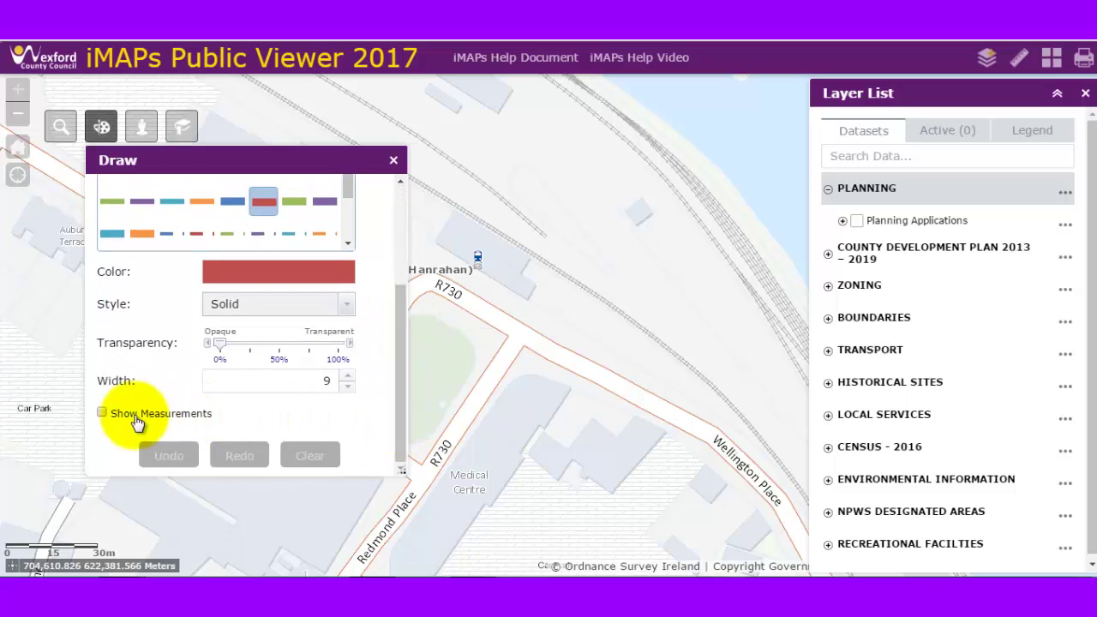
left_click(101, 413)
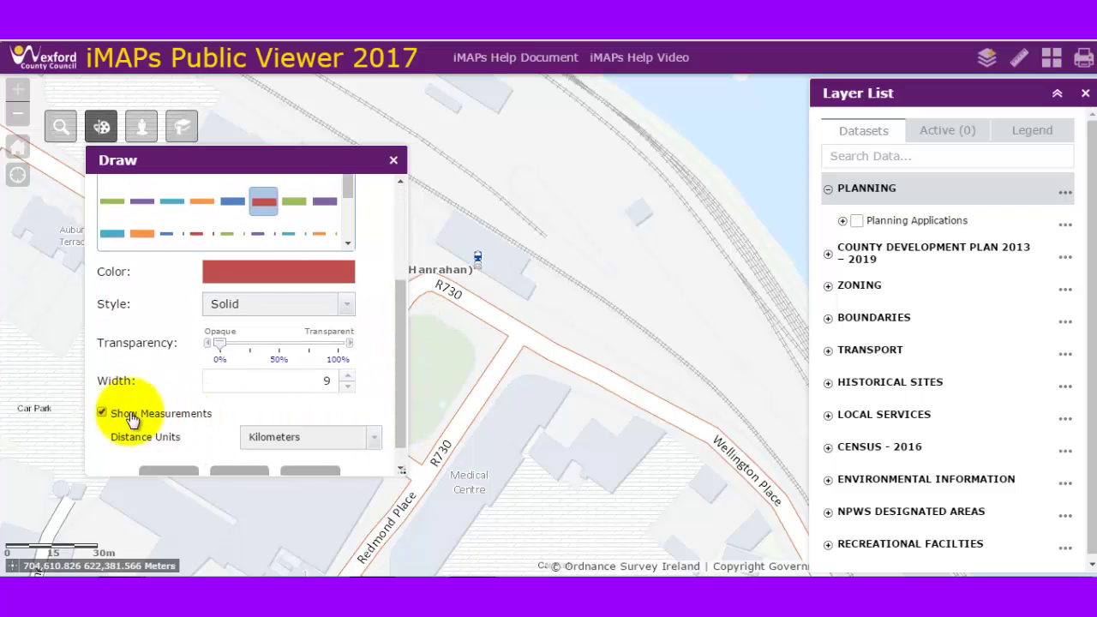
left_click(360, 441)
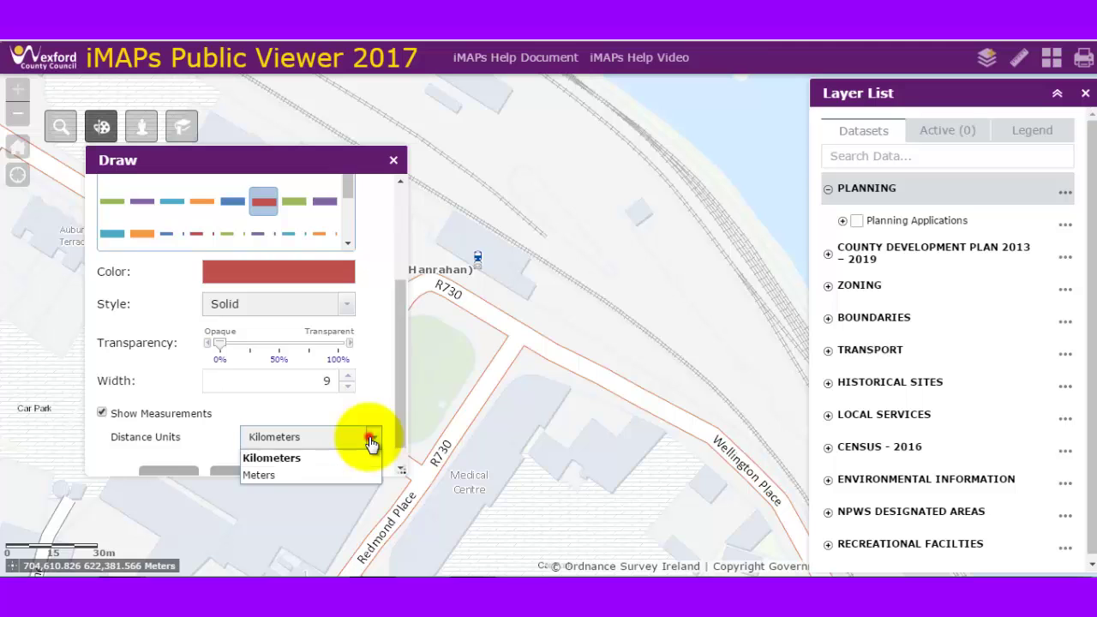
left_click(322, 469)
left_click_drag(403, 391, 403, 446)
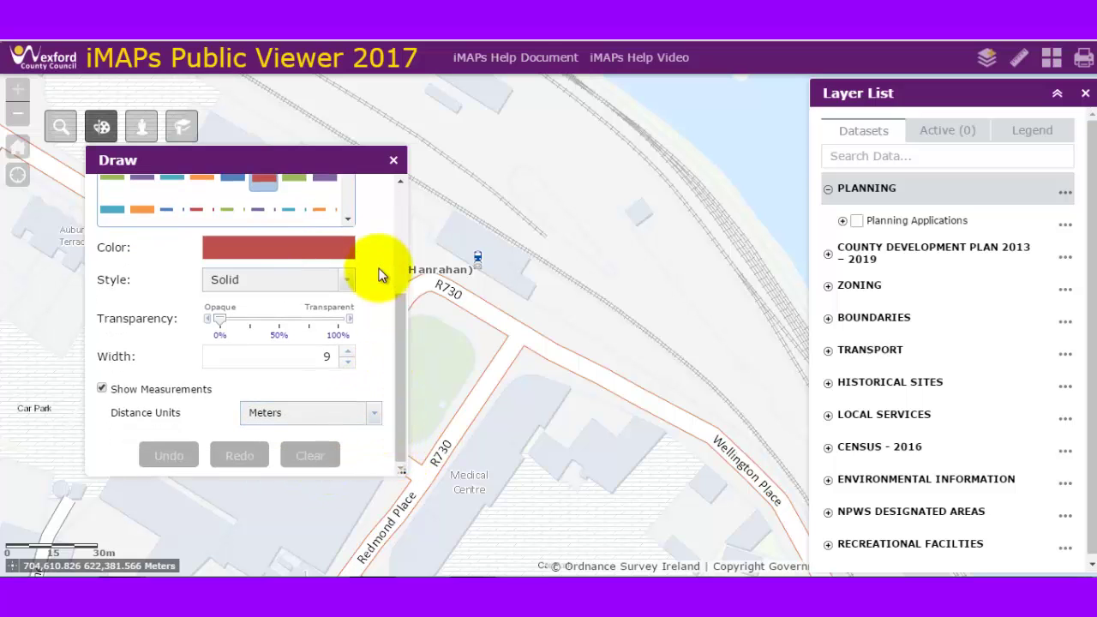
mouse_move(351, 162)
left_mouse_down()
mouse_move(245, 303)
mouse_move(465, 289)
mouse_move(717, 108)
mouse_move(483, 341)
mouse_move(239, 325)
left_mouse_up()
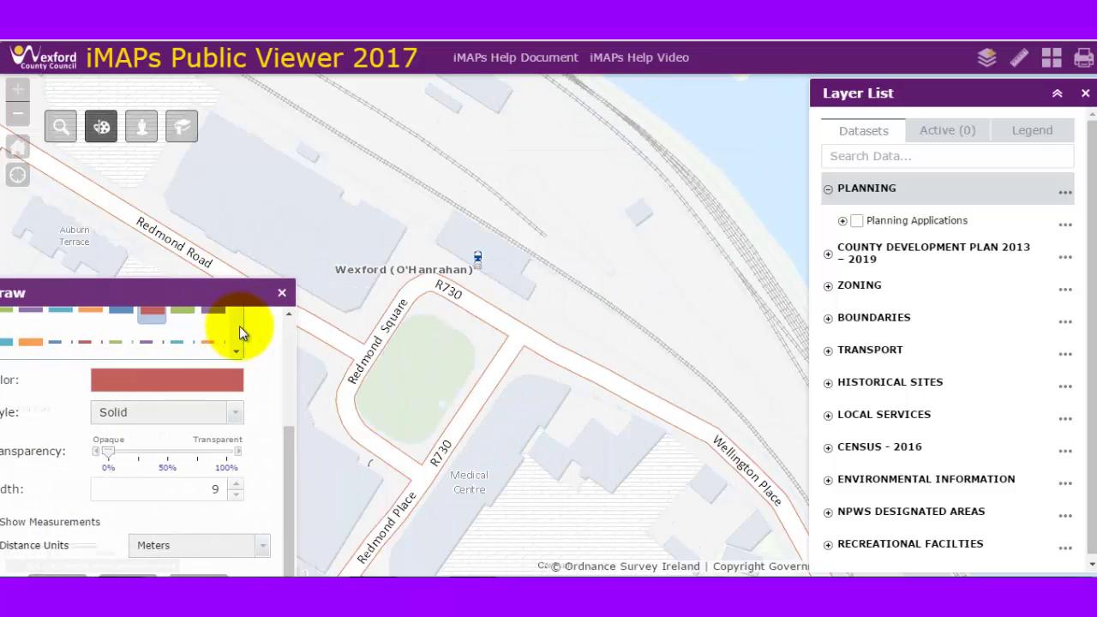
Draw the red outline beside the station, labelled 120.2 Meters
left_click(432, 239)
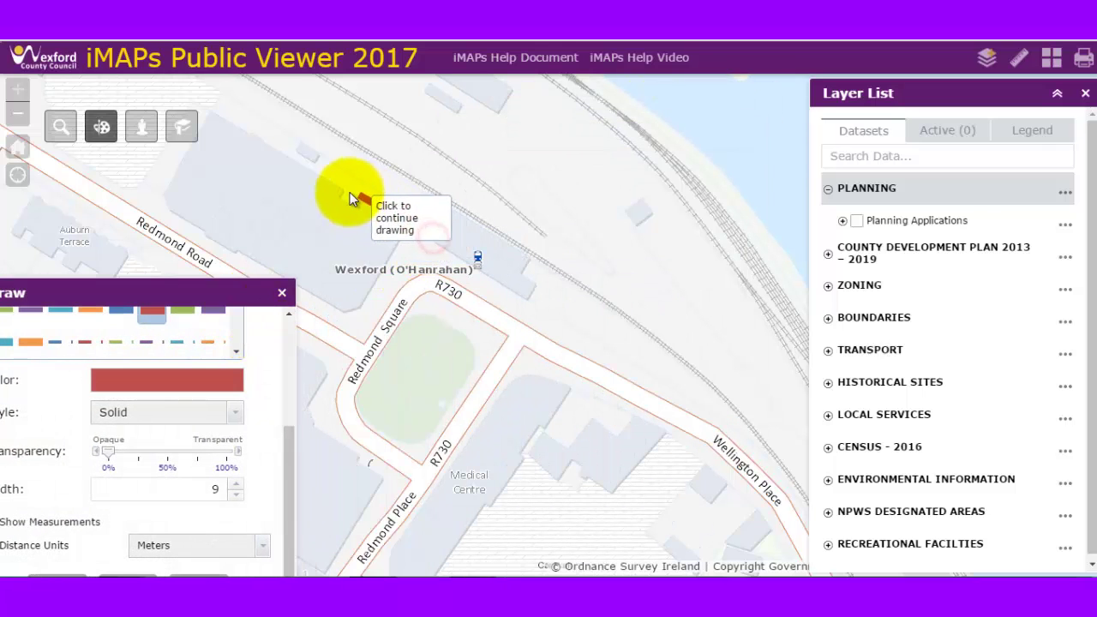
left_click(312, 170)
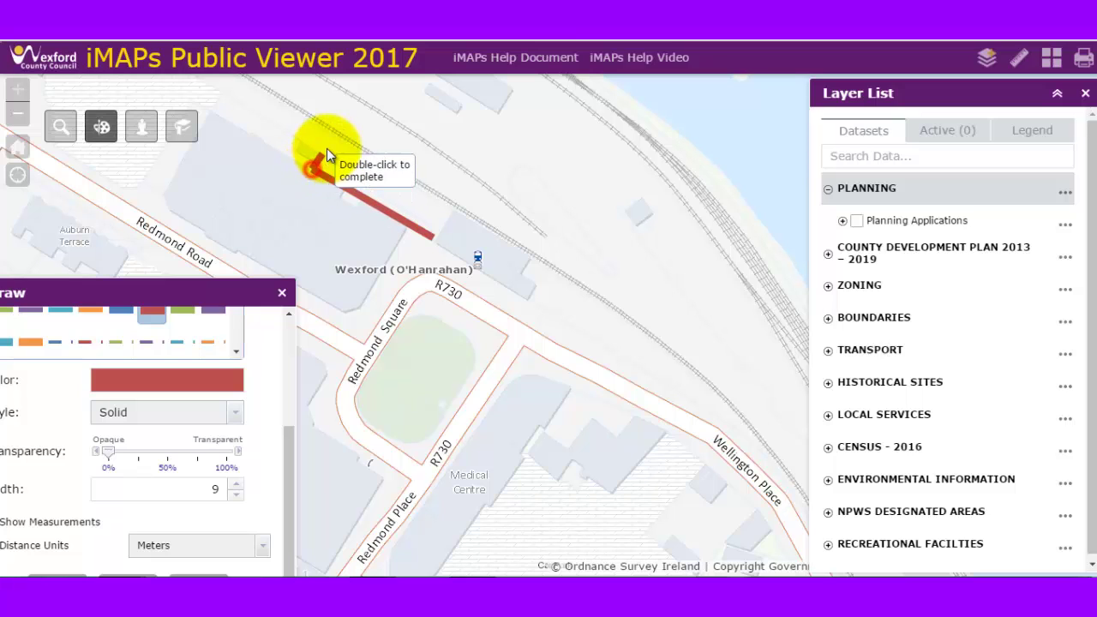
left_click(336, 134)
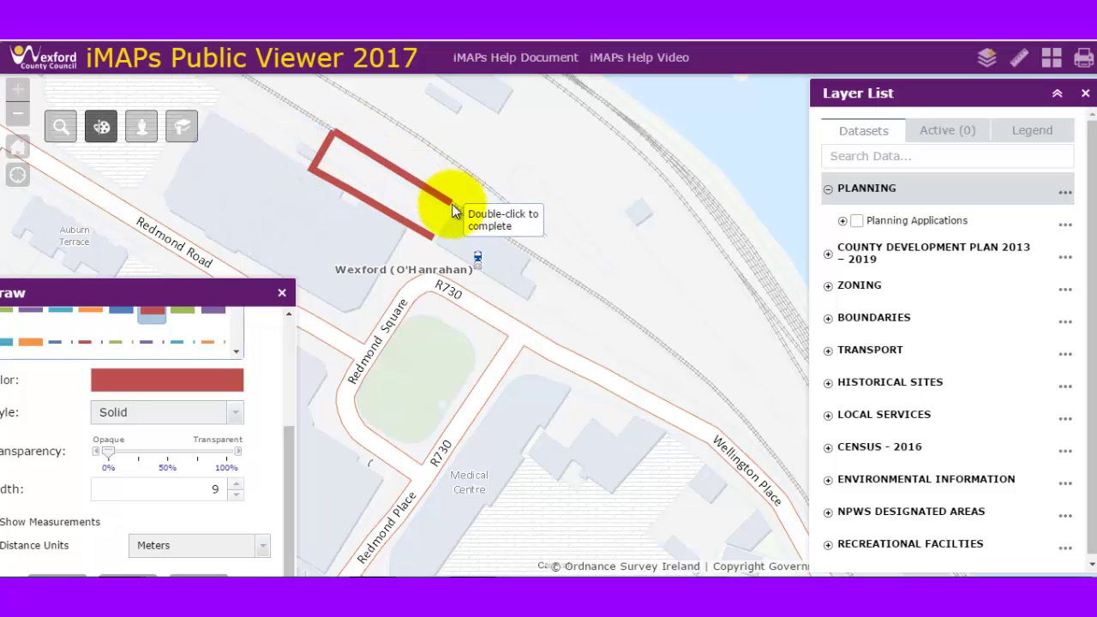
double_click(434, 246)
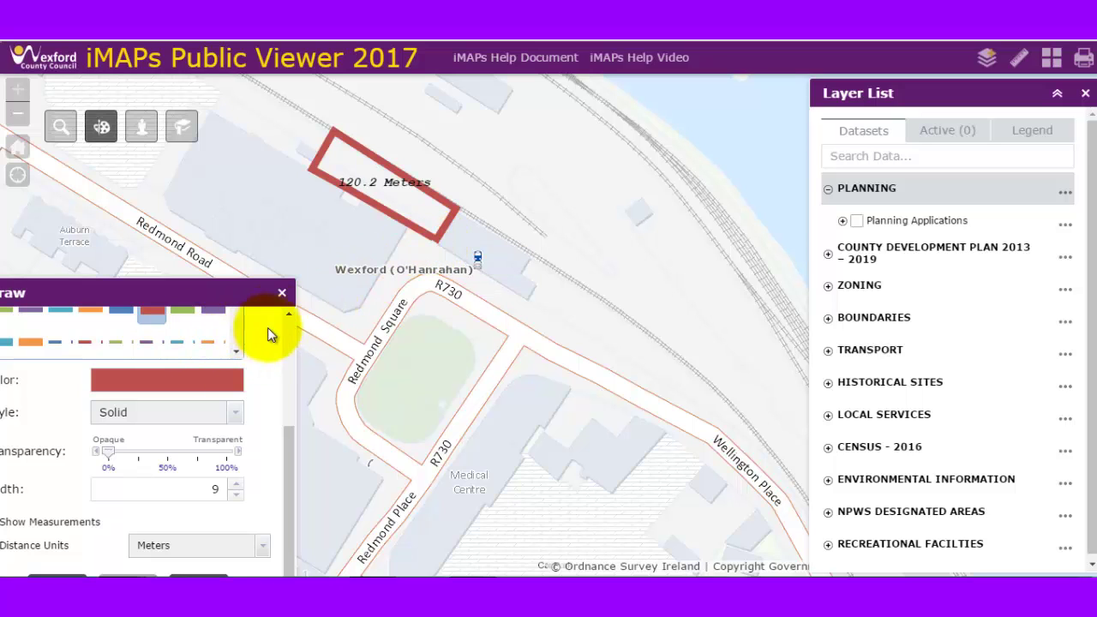
left_click(252, 294)
Draw a green freehand polygon above the red outline along the railway, measuring 163.9 Meters
left_click_drag(351, 312, 353, 229)
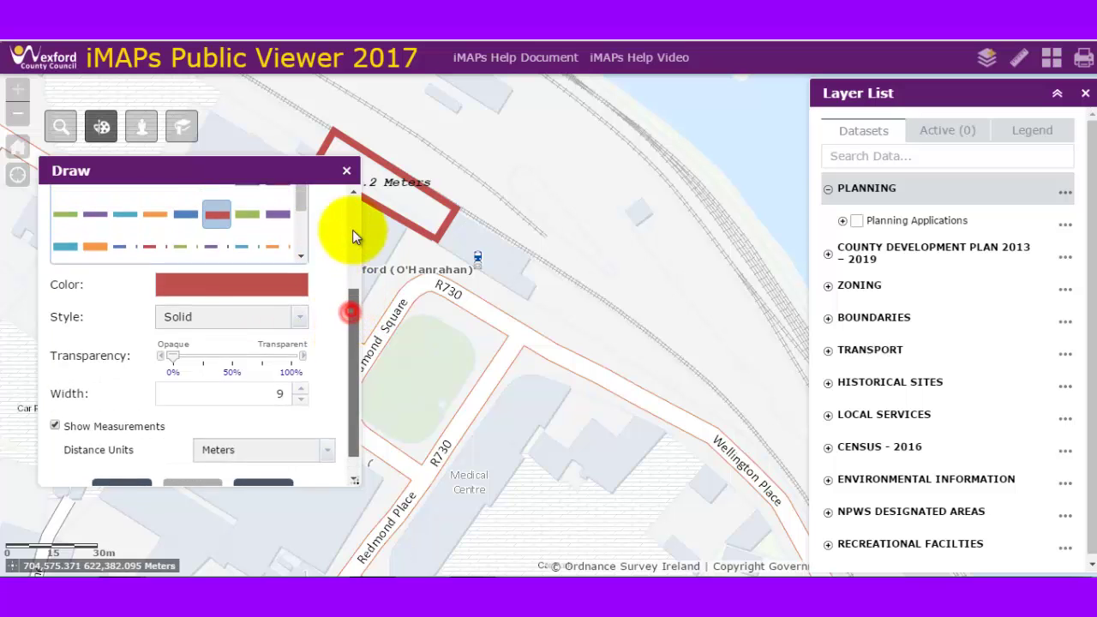
left_click(154, 277)
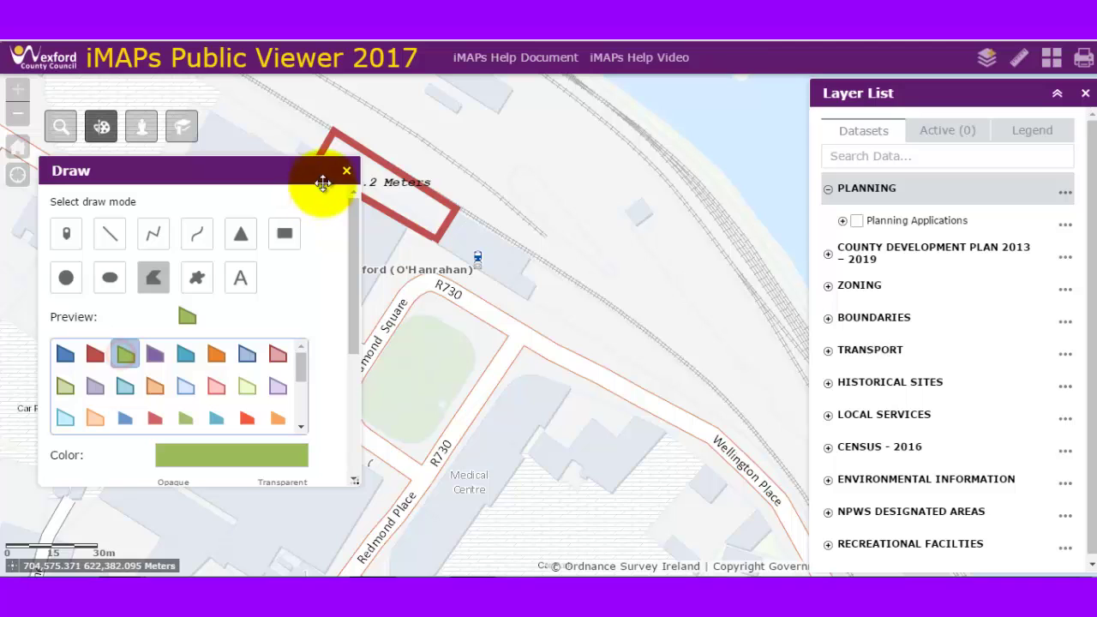
left_click(340, 123)
left_click(365, 86)
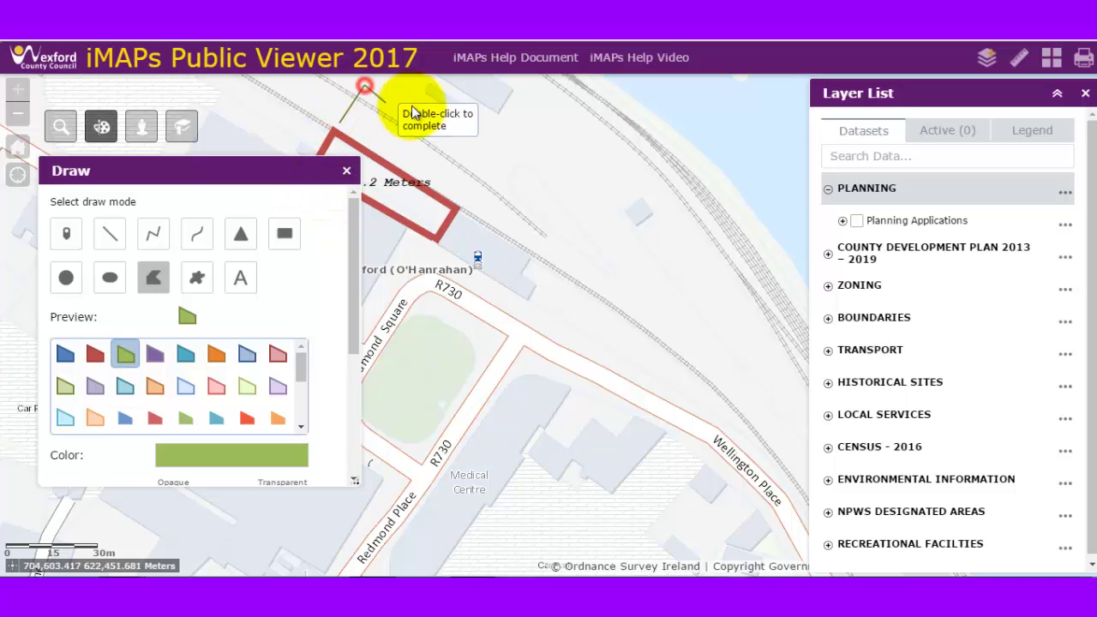
left_click(417, 107)
left_click(472, 125)
left_click(507, 127)
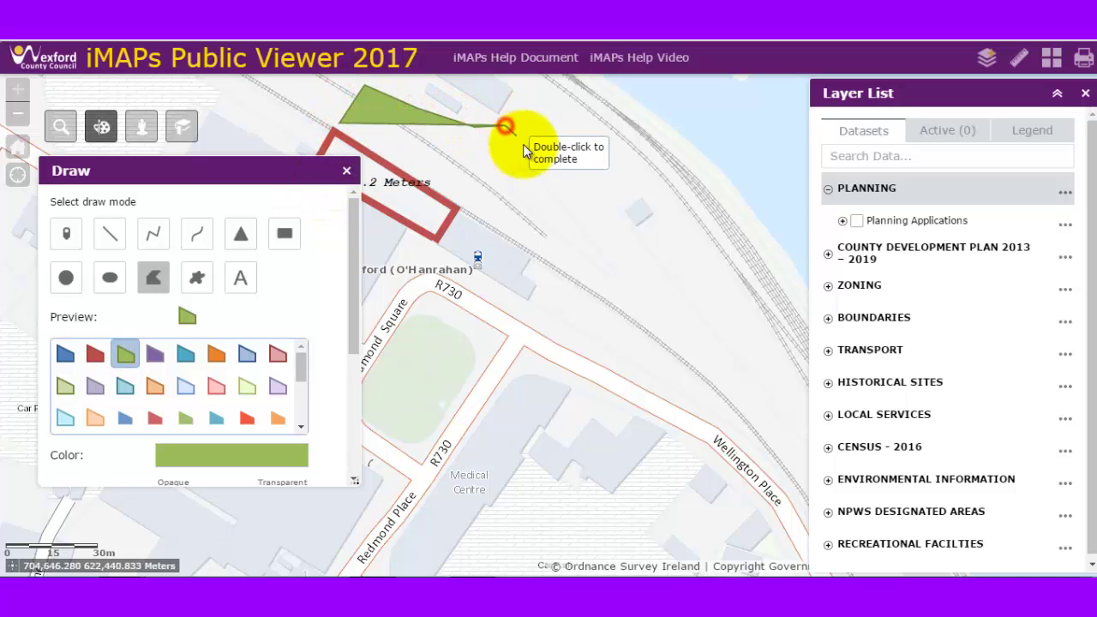
left_click(525, 148)
left_click(531, 174)
left_click(516, 214)
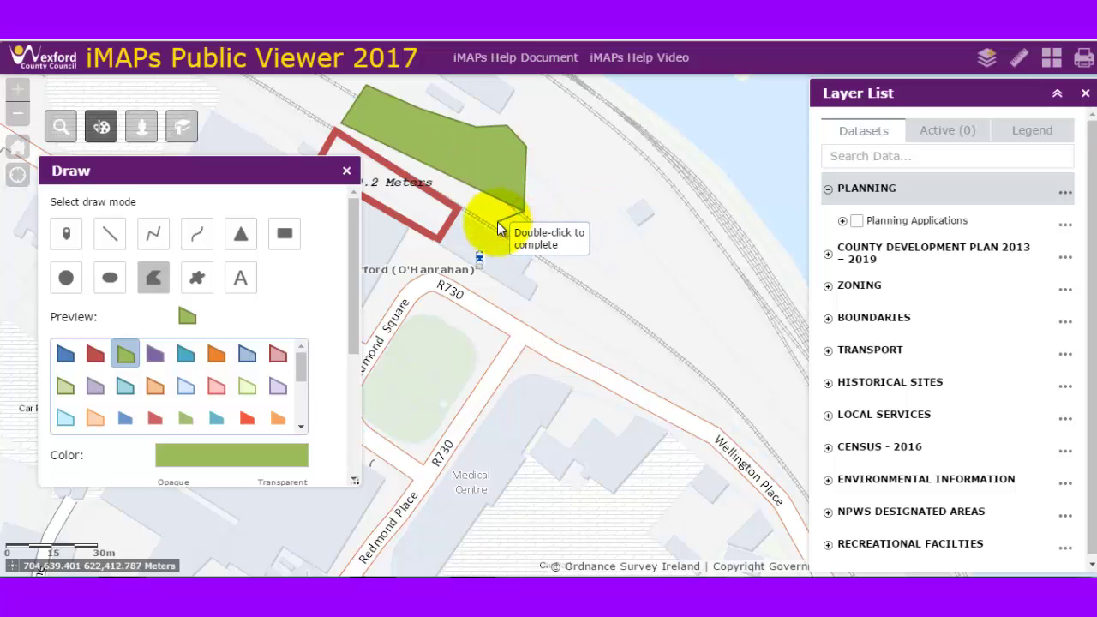
double_click(497, 225)
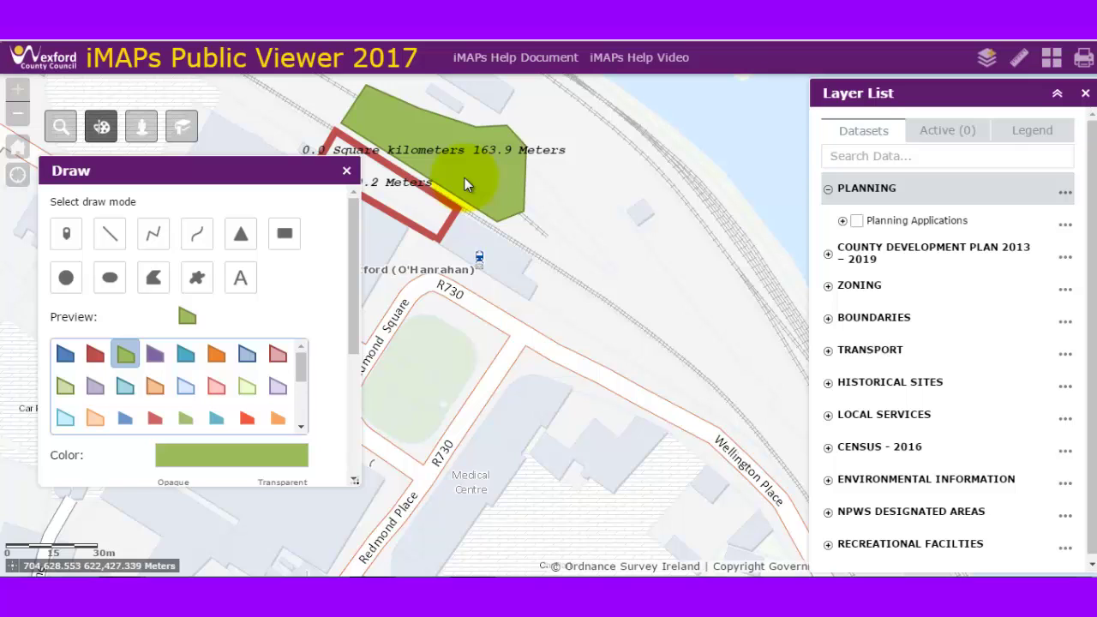
Undo and redo the drawings, then clear them all and close the Draw panel
mouse_move(349, 259)
left_mouse_down()
mouse_move(342, 394)
mouse_move(343, 217)
left_mouse_up()
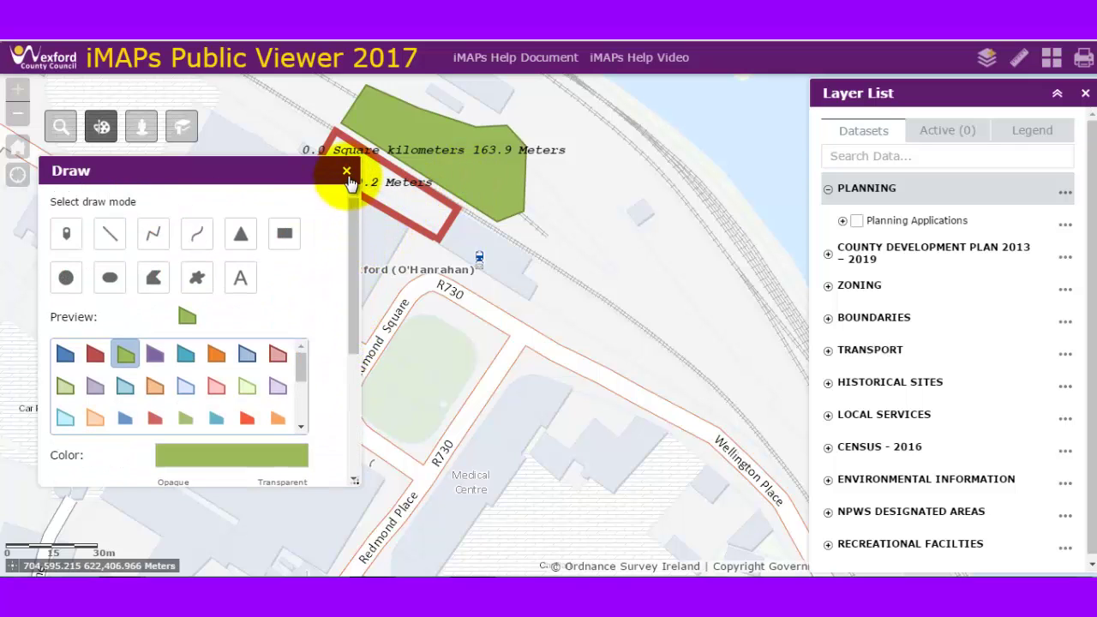
left_click_drag(355, 262, 351, 402)
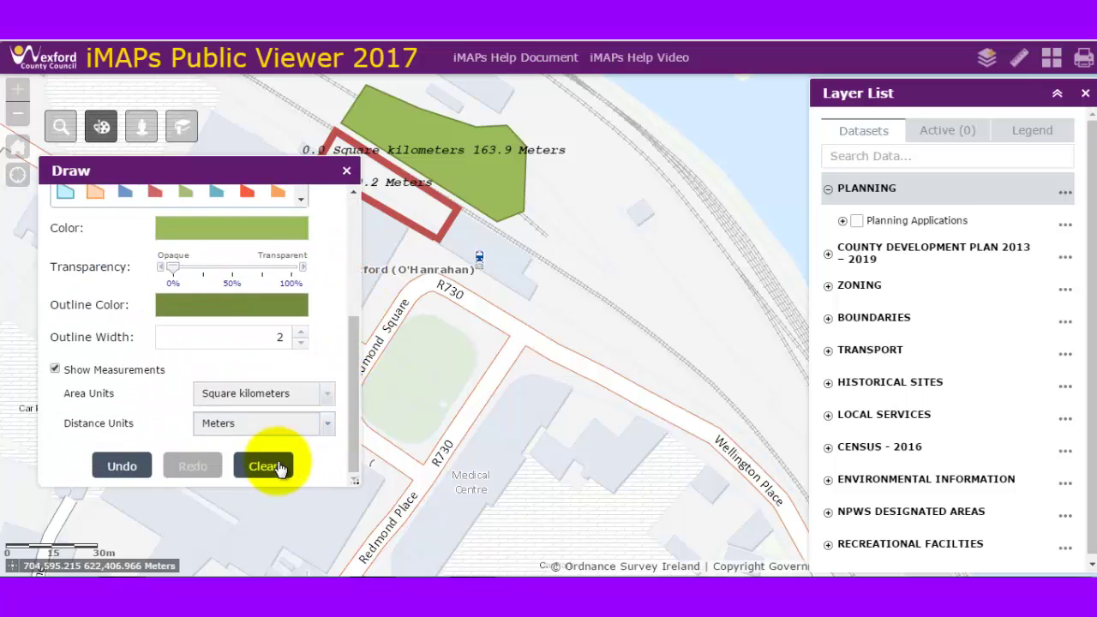
left_click(123, 465)
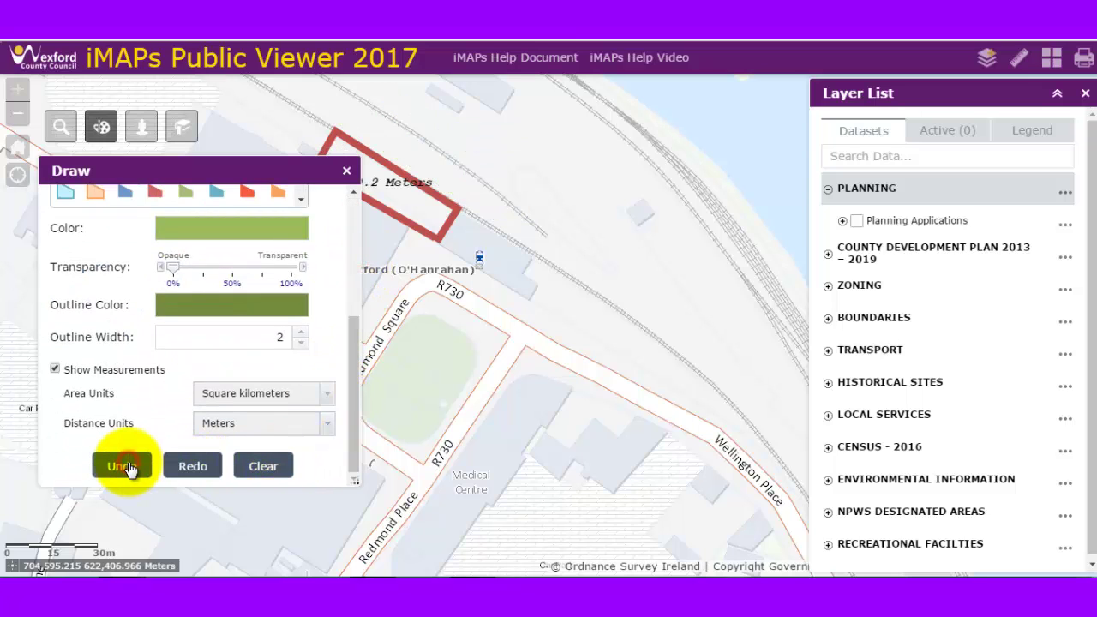
left_click(192, 466)
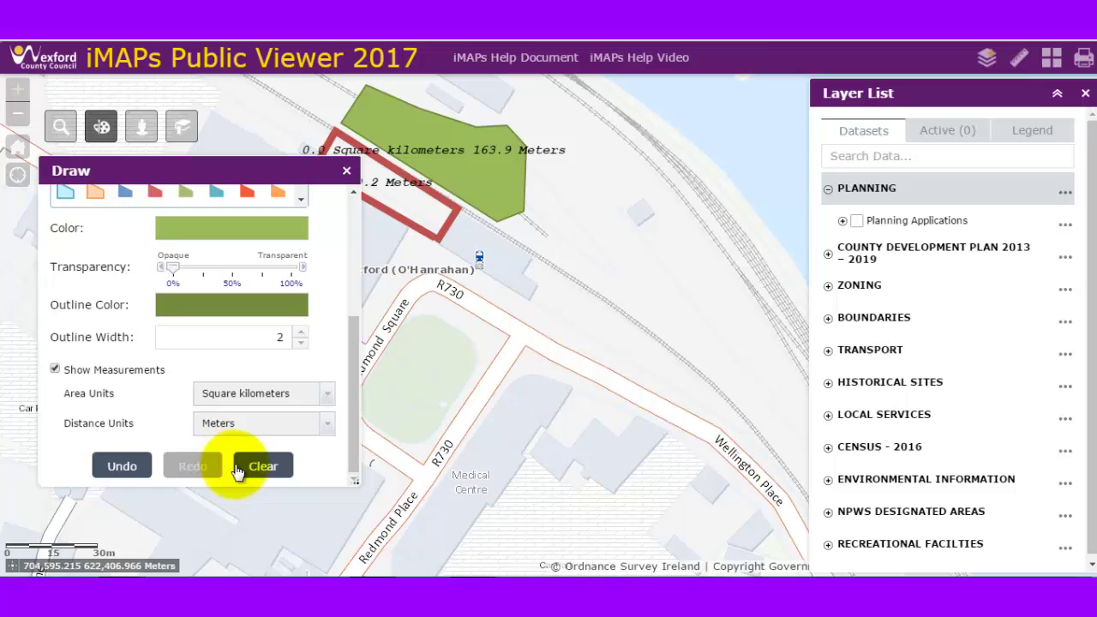
left_click(123, 465)
left_click(132, 468)
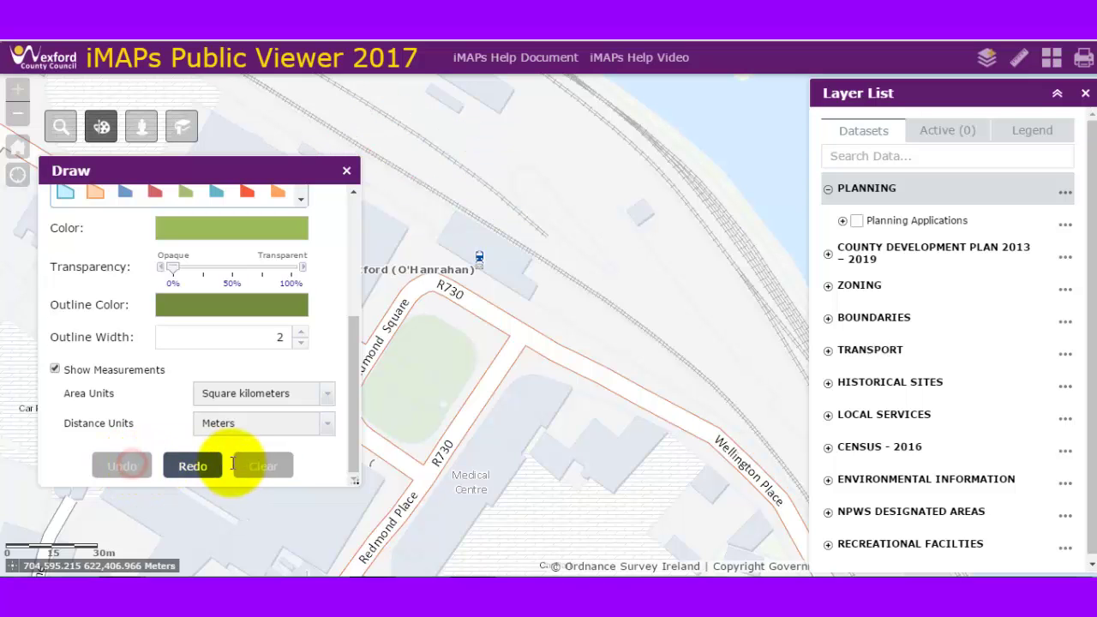
left_click(206, 466)
left_click(267, 467)
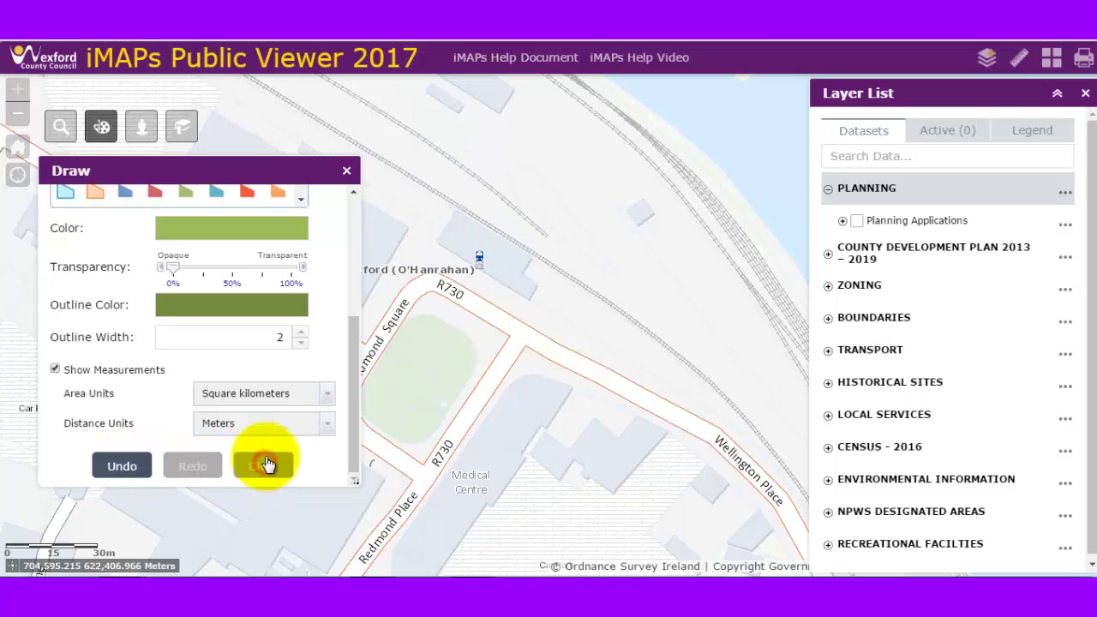
left_click(347, 172)
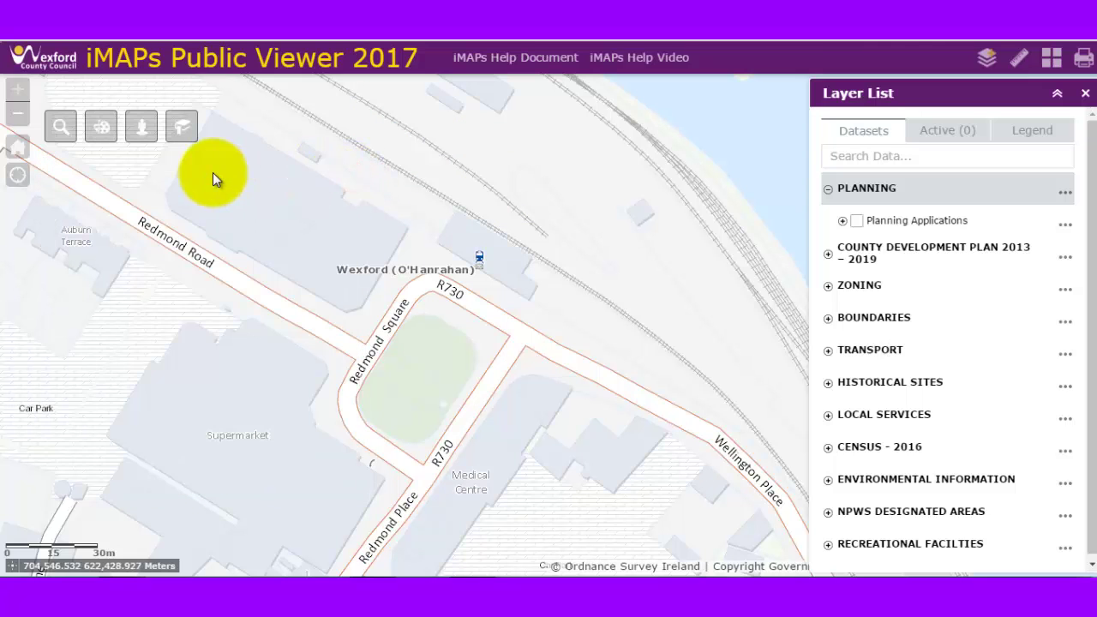
Drop the Street View figure onto the R730 beside Redmond Square
left_click_drag(226, 186, 233, 228)
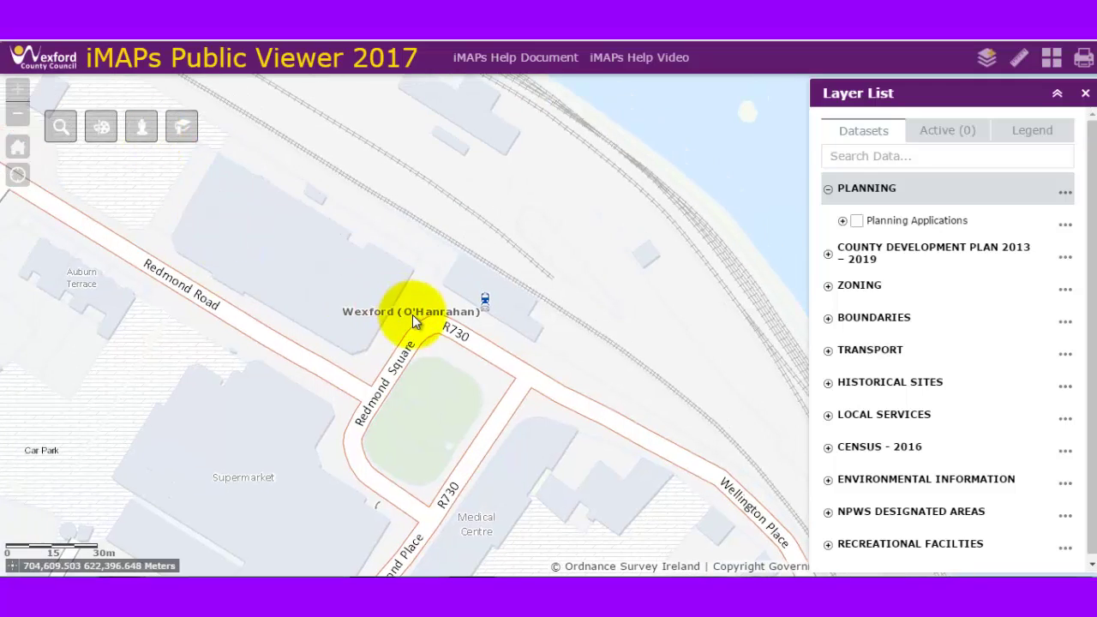
scroll(413, 315, "down", 2)
scroll(423, 318, "up", 3)
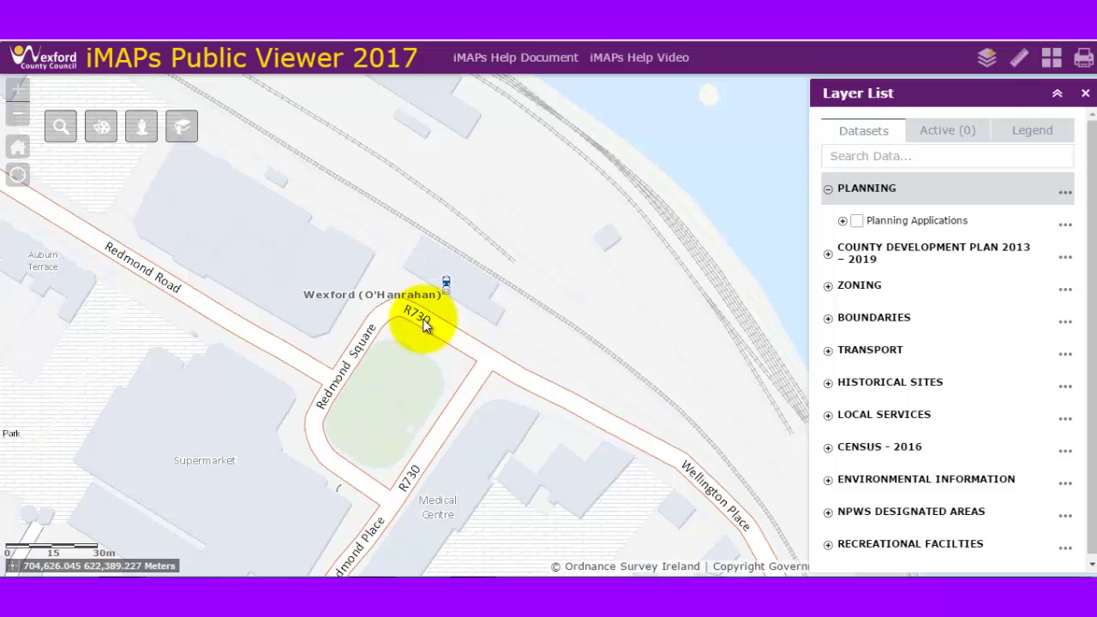
left_click(143, 129)
left_click_drag(214, 161, 74, 213)
left_click_drag(147, 316, 461, 335)
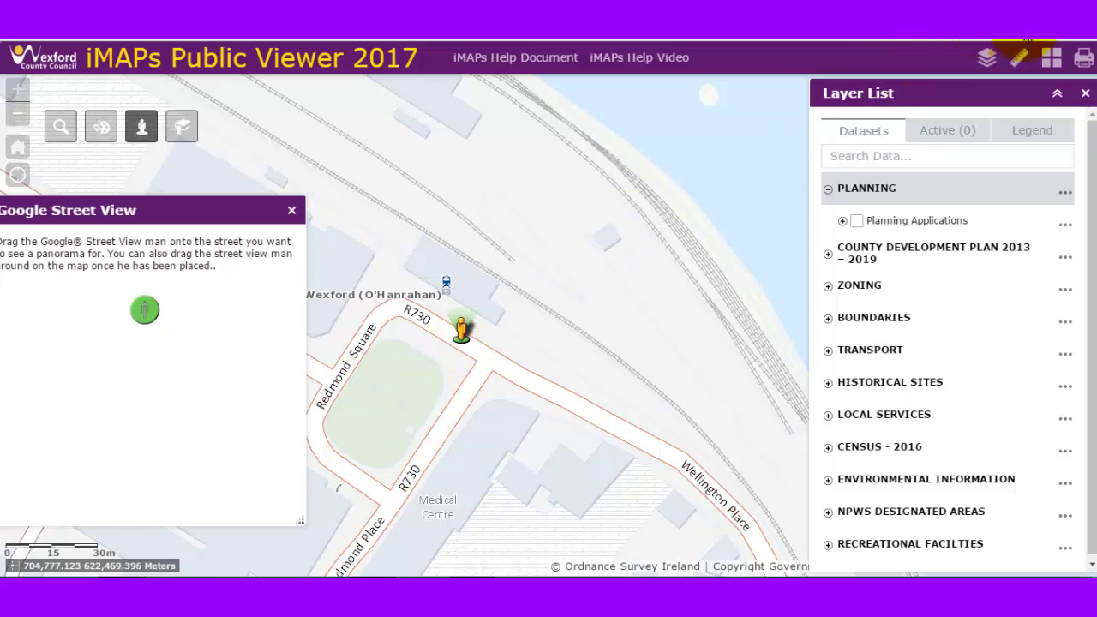
Always allow pop-ups from maps.wexford.ie, then close the Street View panel
left_click(990, 40)
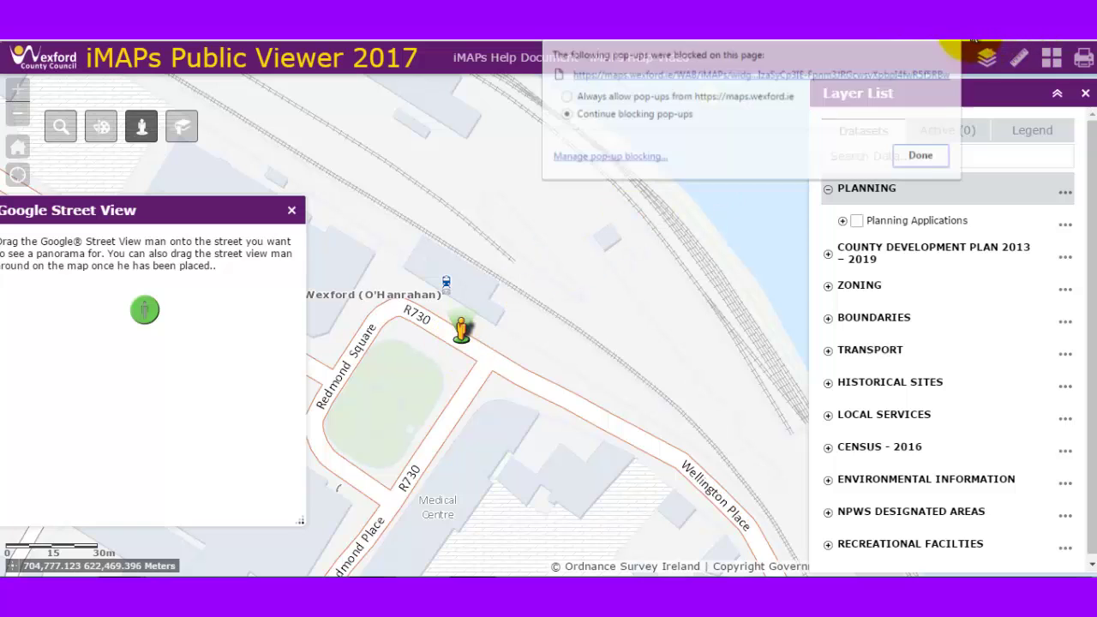
left_click(723, 102)
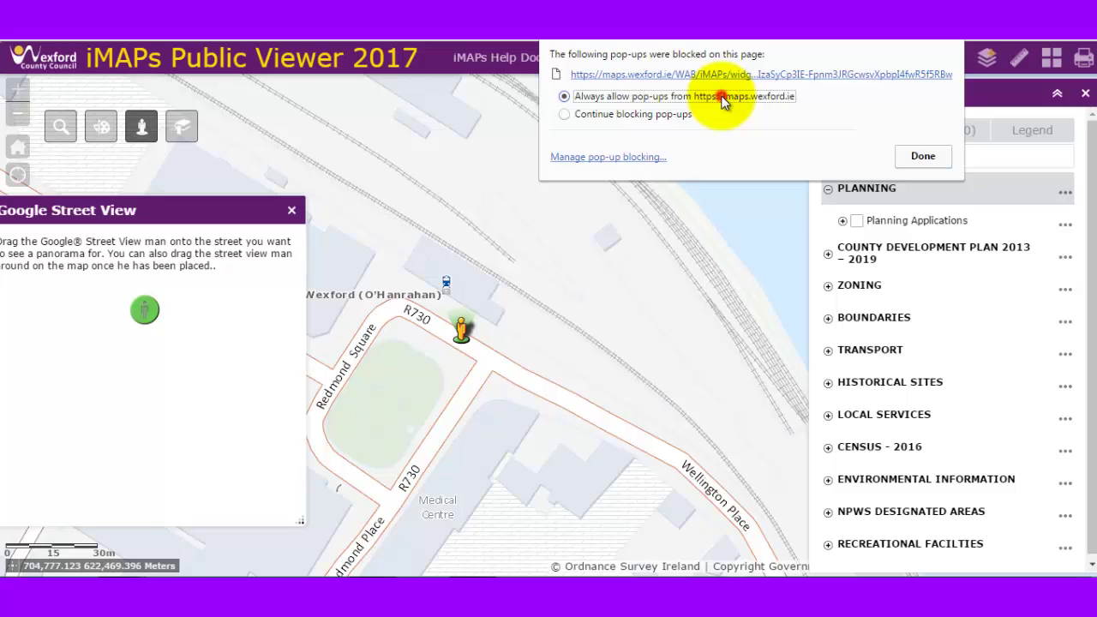
left_click(922, 156)
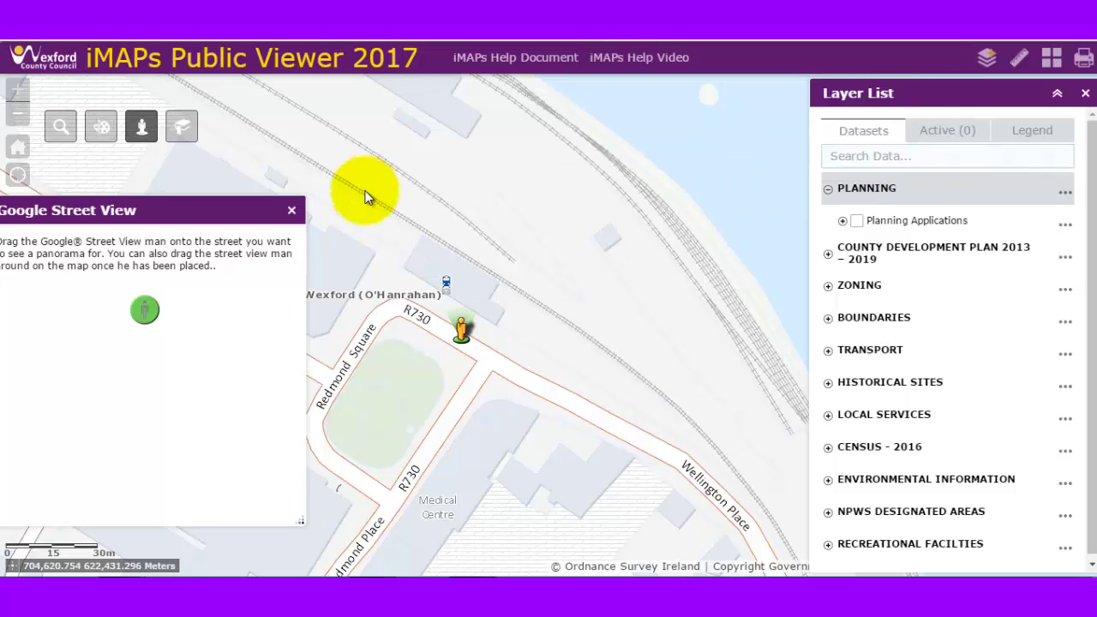
left_click(292, 212)
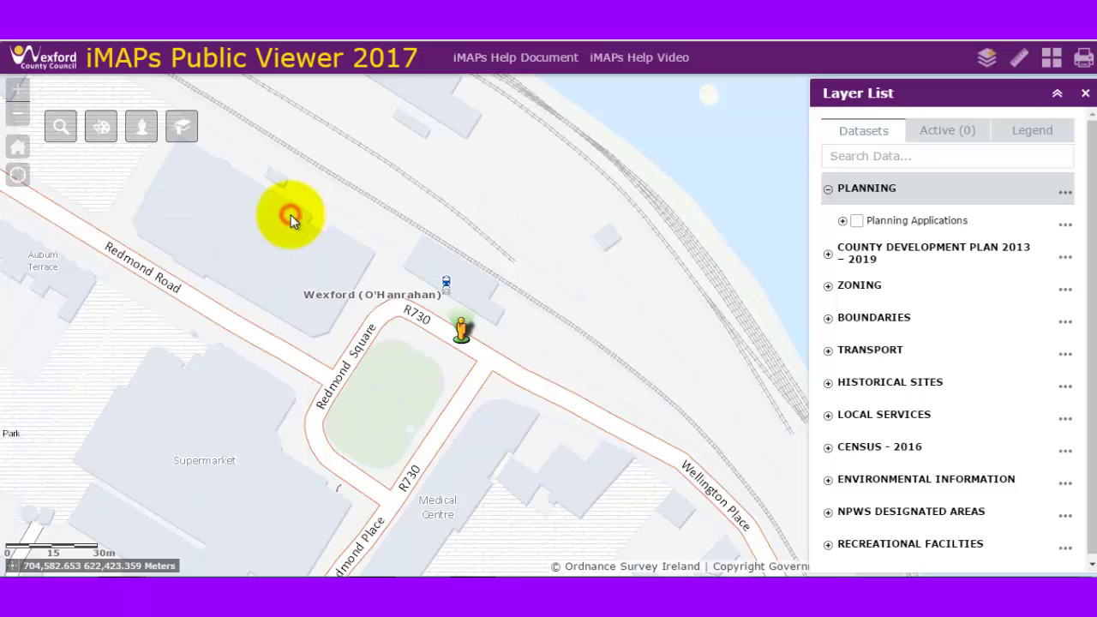
Place the figure on R730, turn toward the traffic island, step forward, then close Street View
left_click(142, 127)
left_click_drag(145, 310, 196, 245)
left_click_drag(286, 265, 318, 275)
left_click(318, 275)
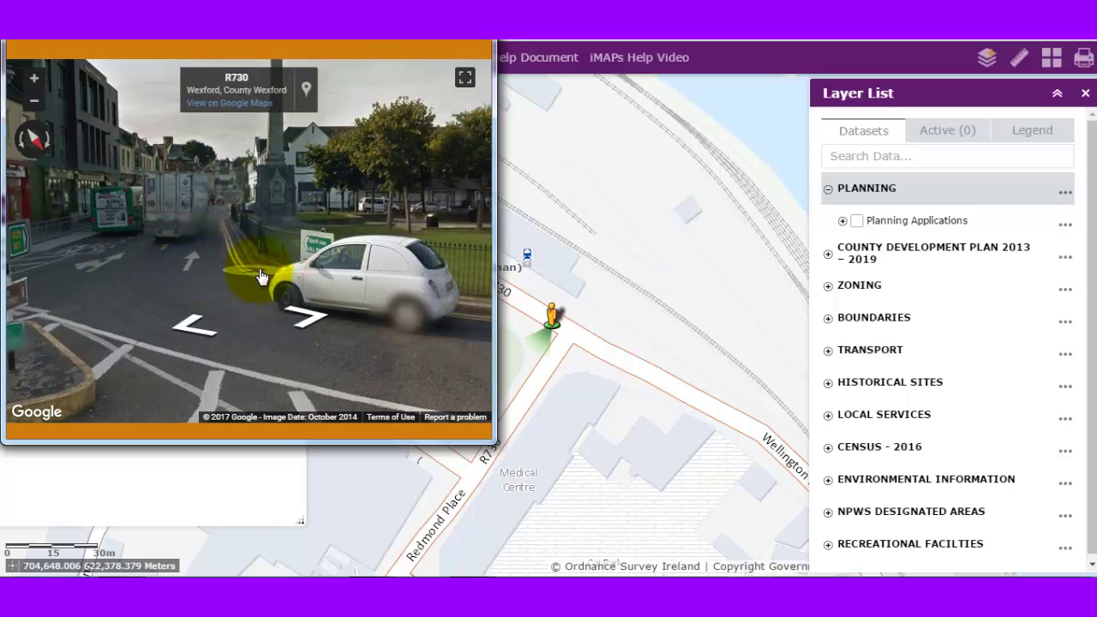
left_click(467, 49)
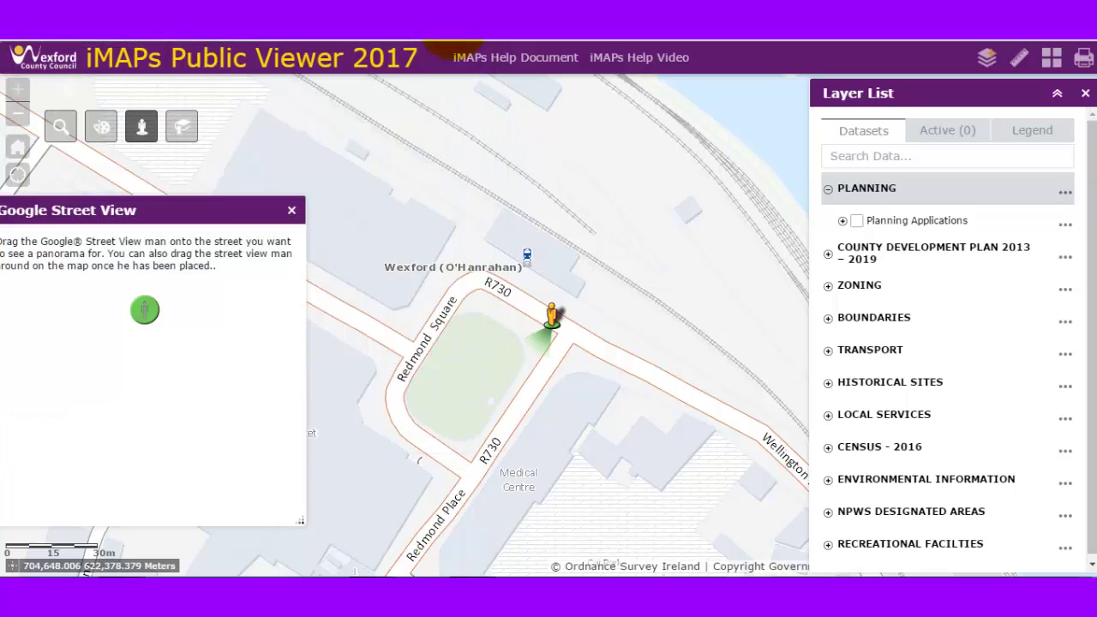
left_click(291, 208)
Save the current Redmond Square view as bookmark 'redmond Sq'
left_click(182, 127)
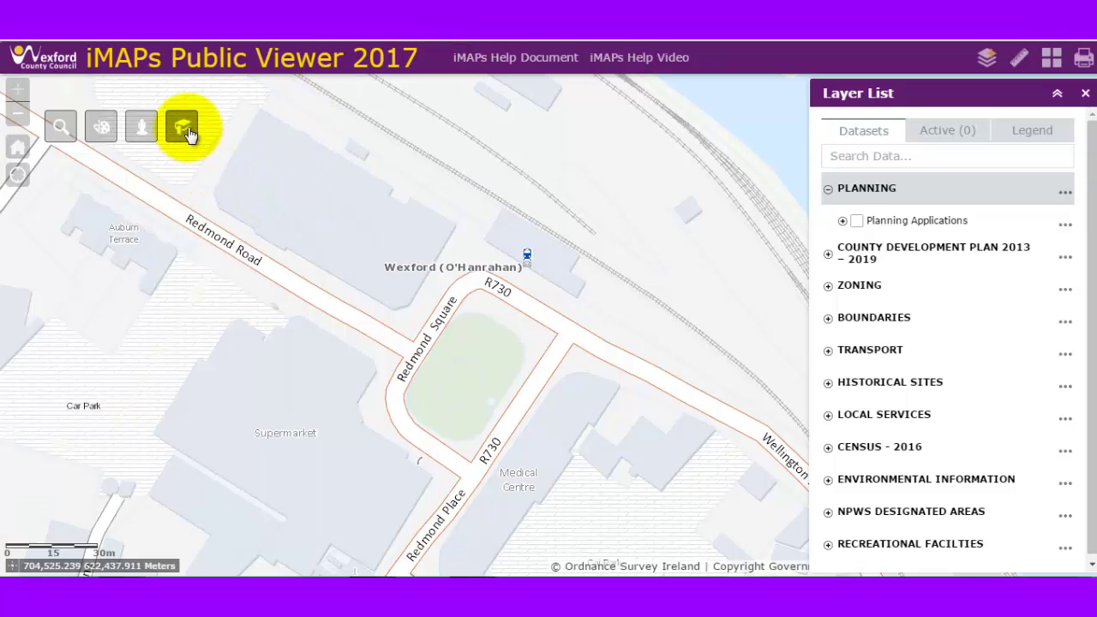
left_click(274, 201)
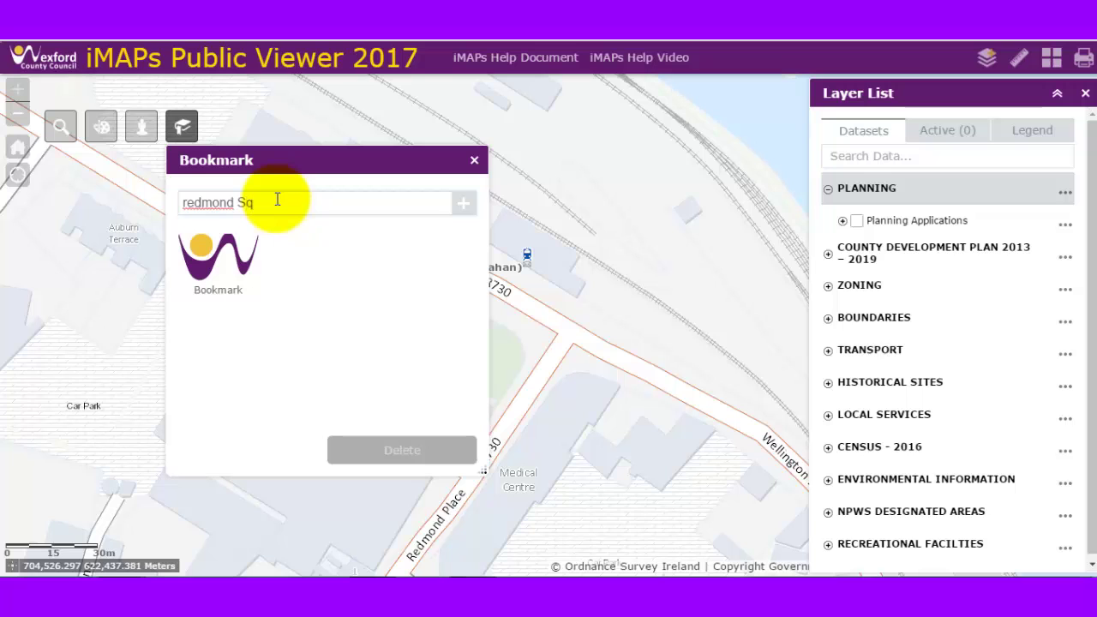
left_click(464, 206)
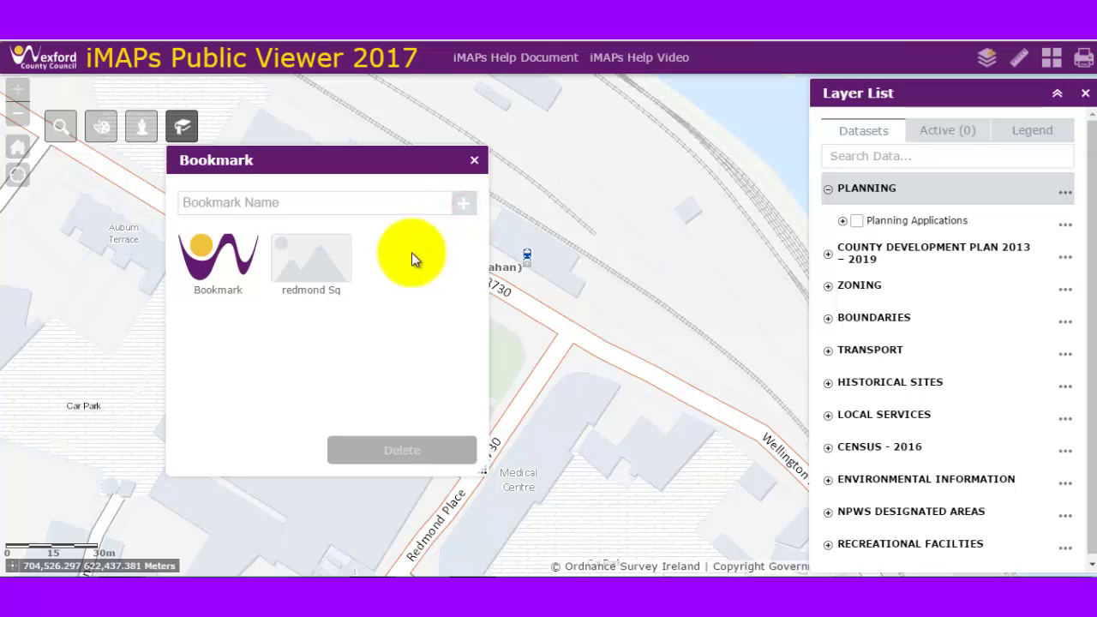
Move the map to Wexford Bridge and save it as bookmark 'Wexford Bridge'
left_click_drag(574, 326, 589, 336)
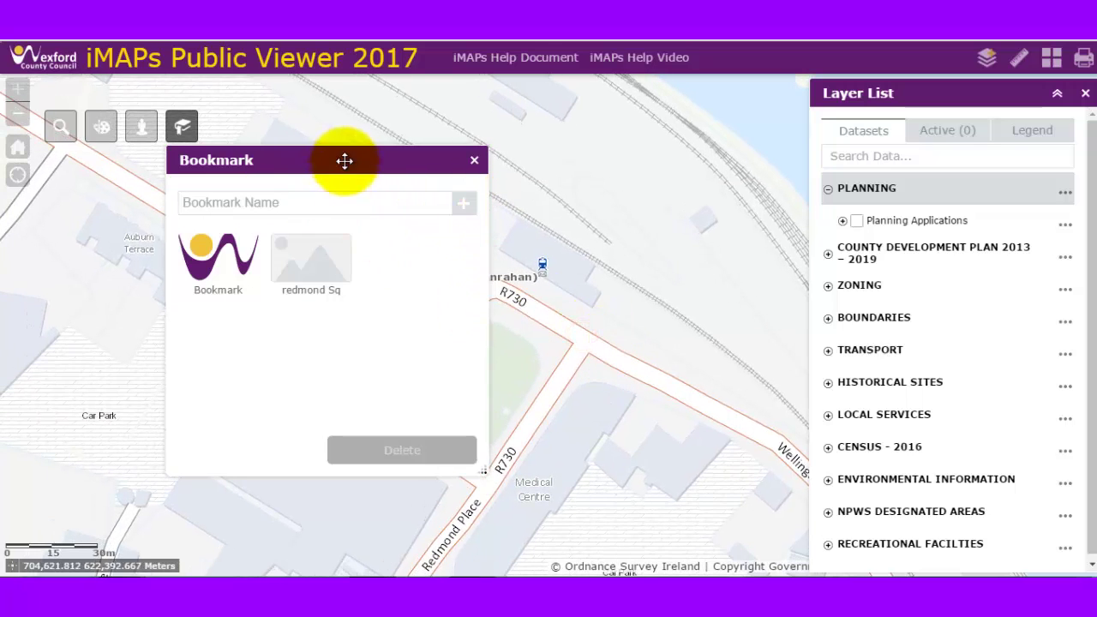
left_click_drag(344, 160, 185, 181)
scroll(500, 328, "down", 2)
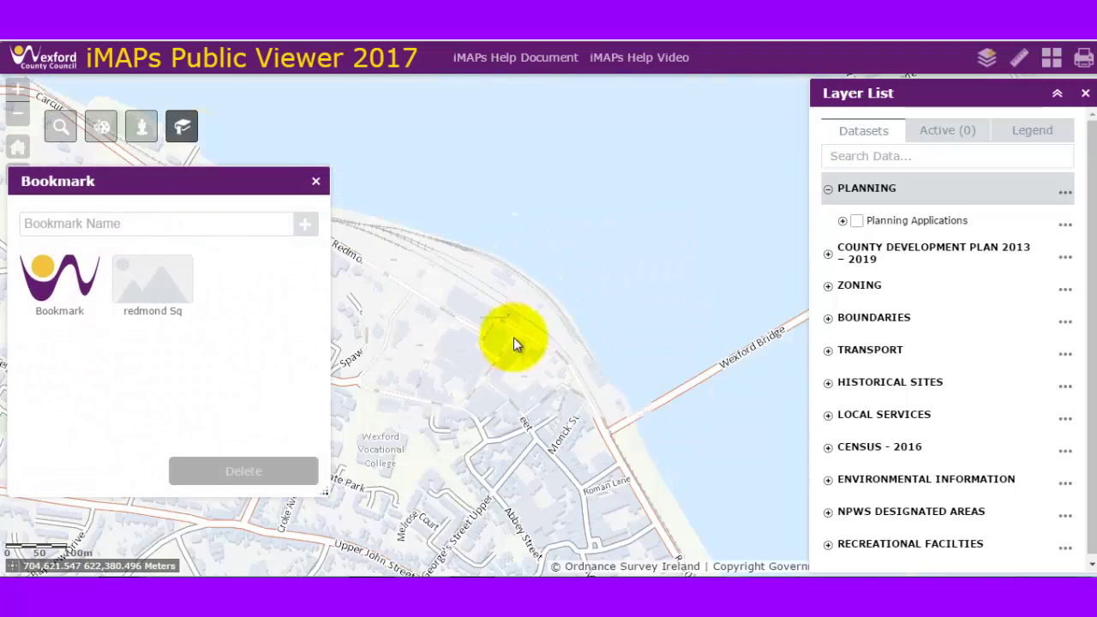
left_click_drag(513, 343, 528, 279)
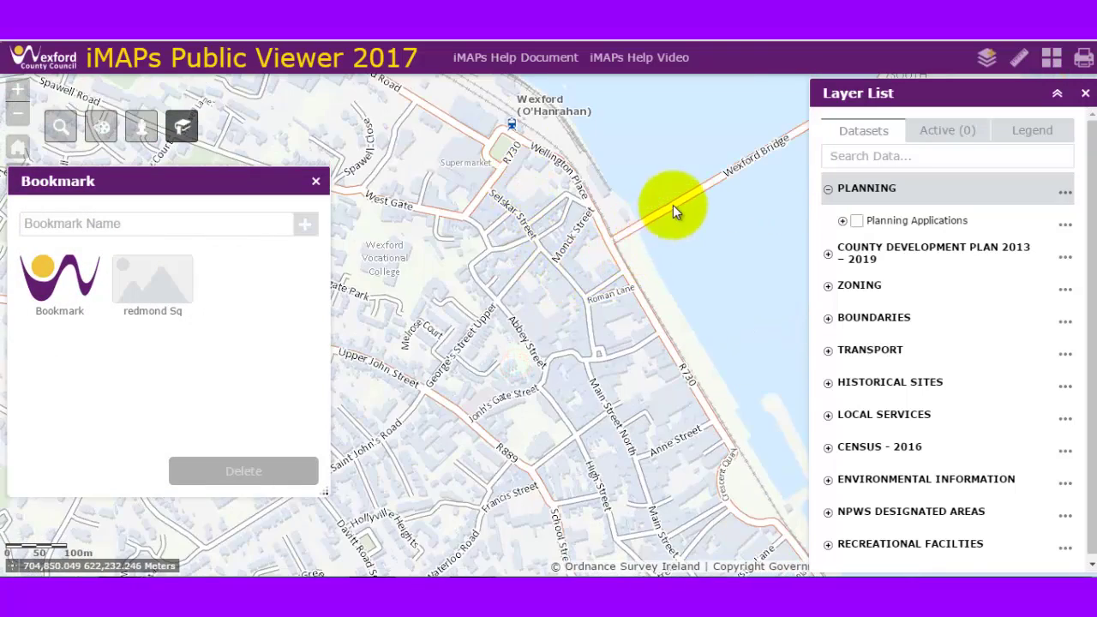
left_click_drag(673, 205, 552, 236)
scroll(607, 206, "up", 3)
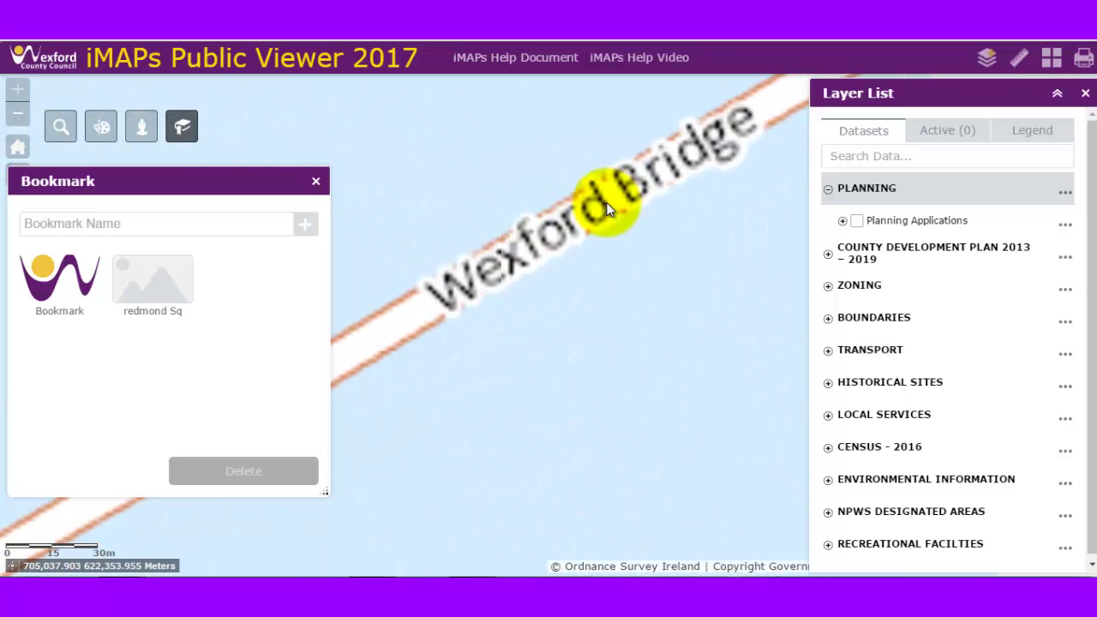
left_click(163, 223)
type("Wexford Bridge")
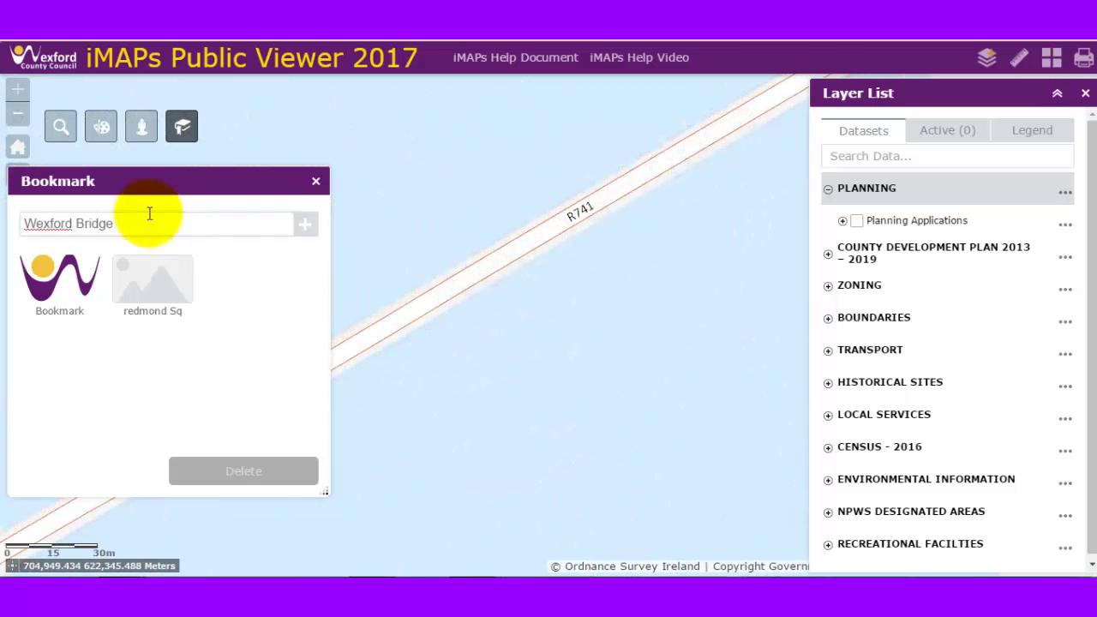
left_click(304, 226)
Test the redmond Sq and Wexford Bridge bookmarks, then close the bookmarks panel
left_click(172, 288)
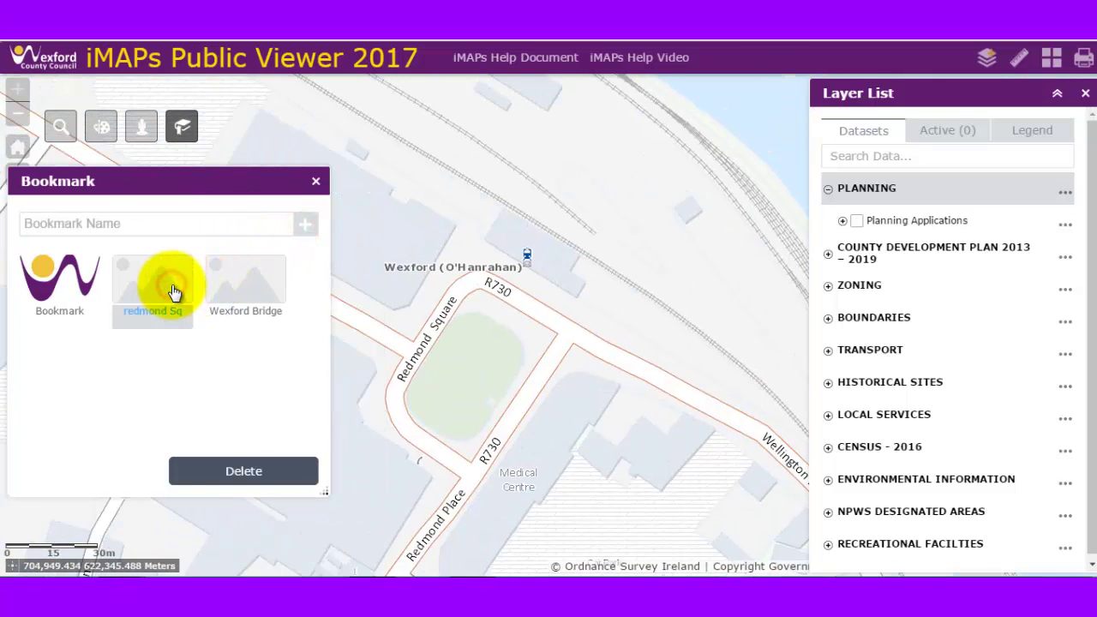
left_click(266, 286)
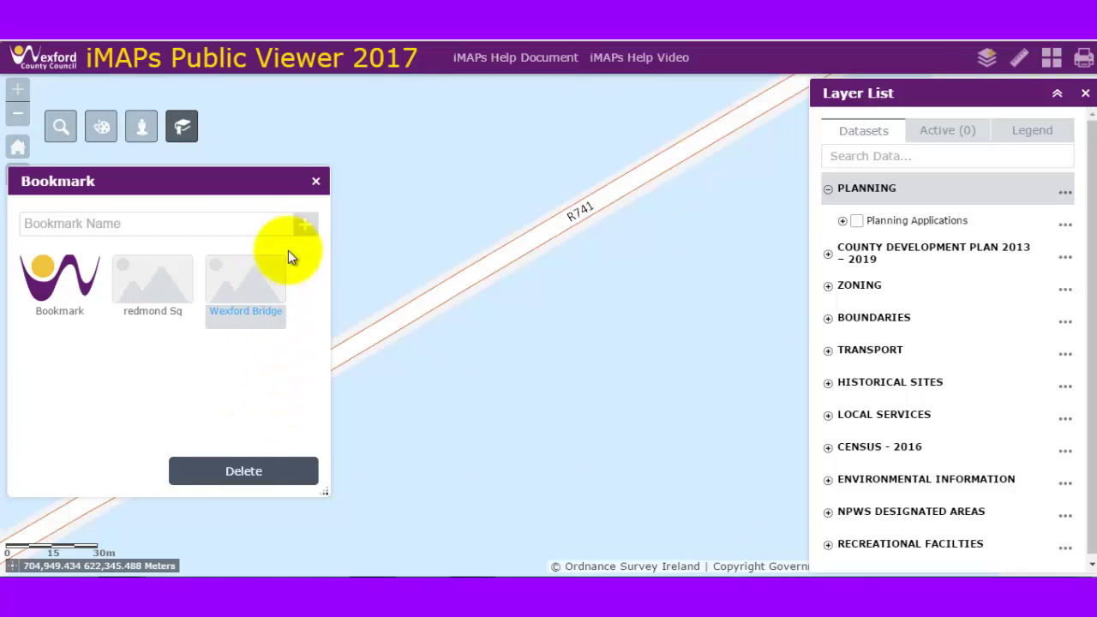
left_click(318, 184)
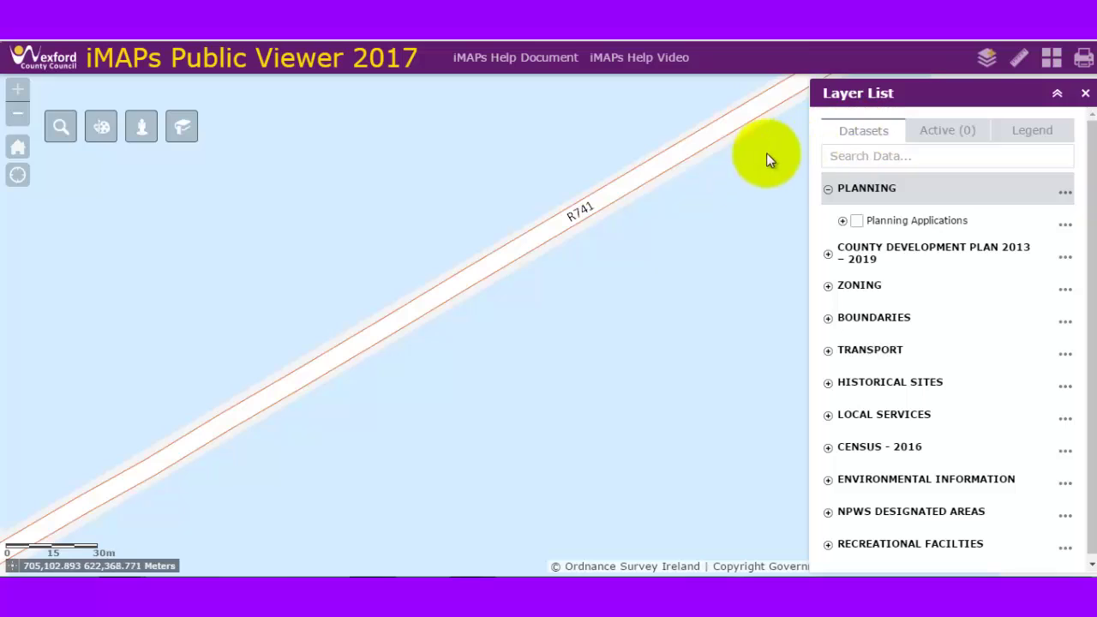
Zoom out over Wexford town, turn Planning Applications on, and search datasets for 'prot'
scroll(678, 210, "down", 4)
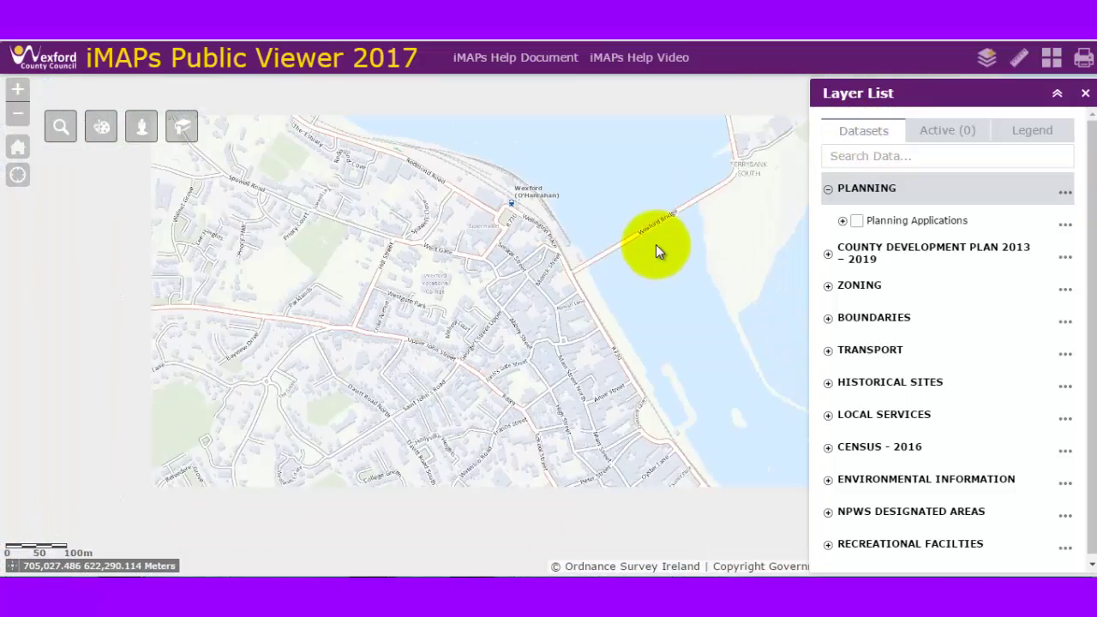
scroll(656, 245, "down", 1)
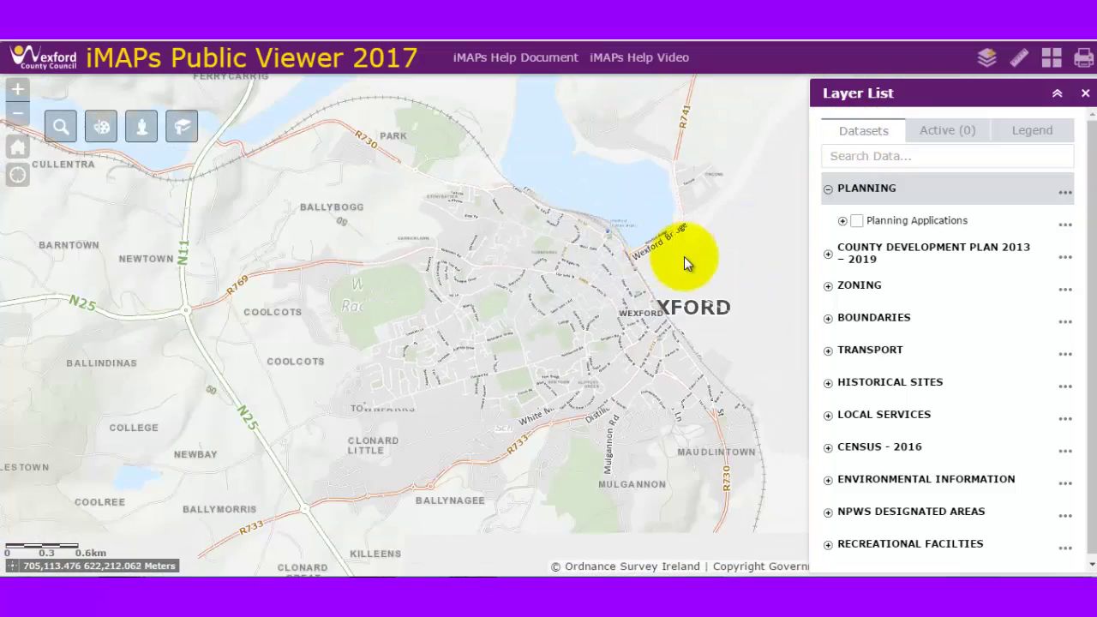
left_click_drag(684, 257, 516, 260)
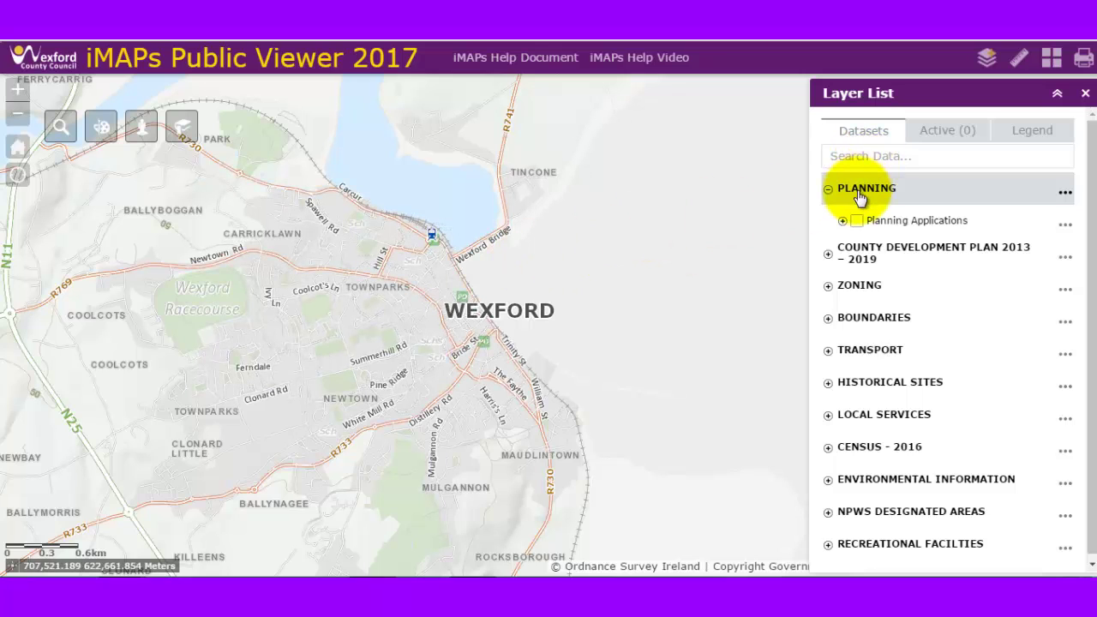
left_click(860, 221)
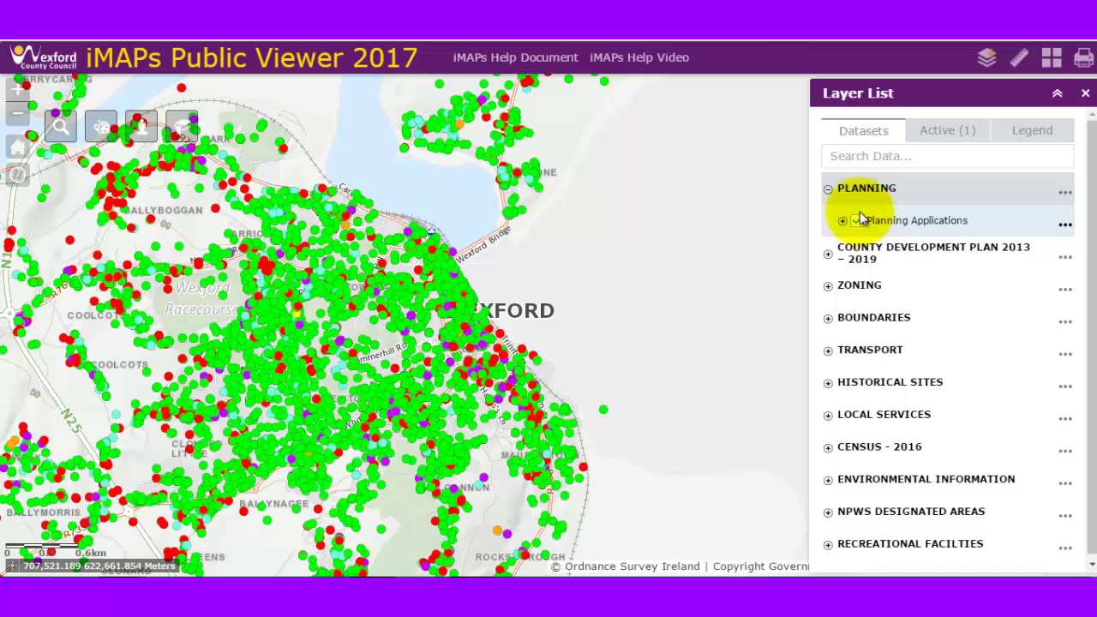
left_click(875, 156)
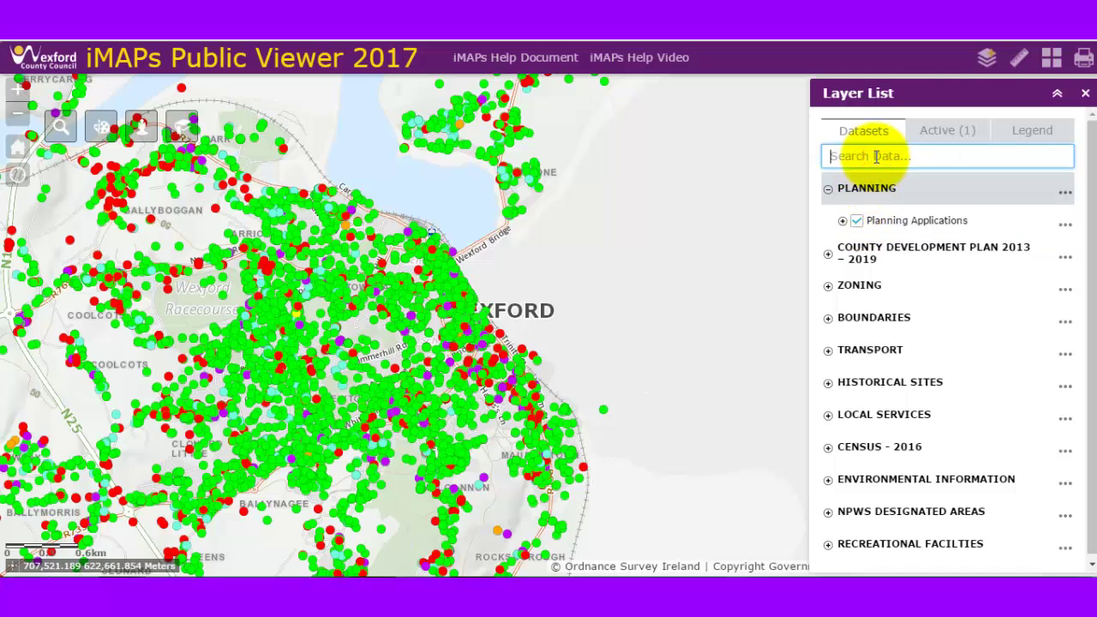
type("prot")
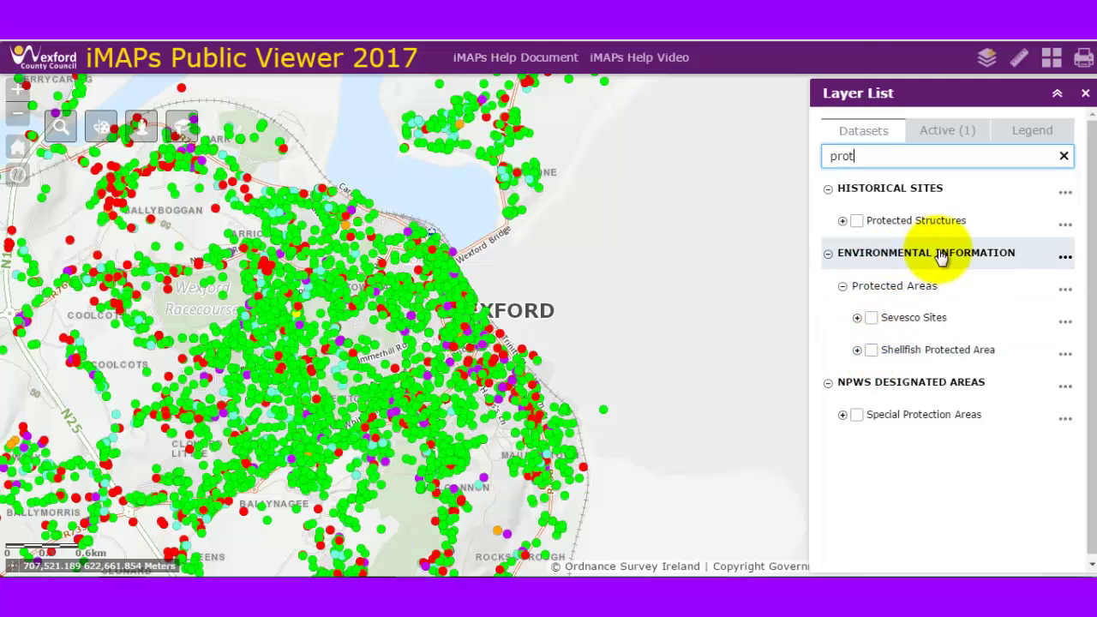
Turn on Protected Structures and open More info for WBC0028 at Redmond Square
left_click(857, 221)
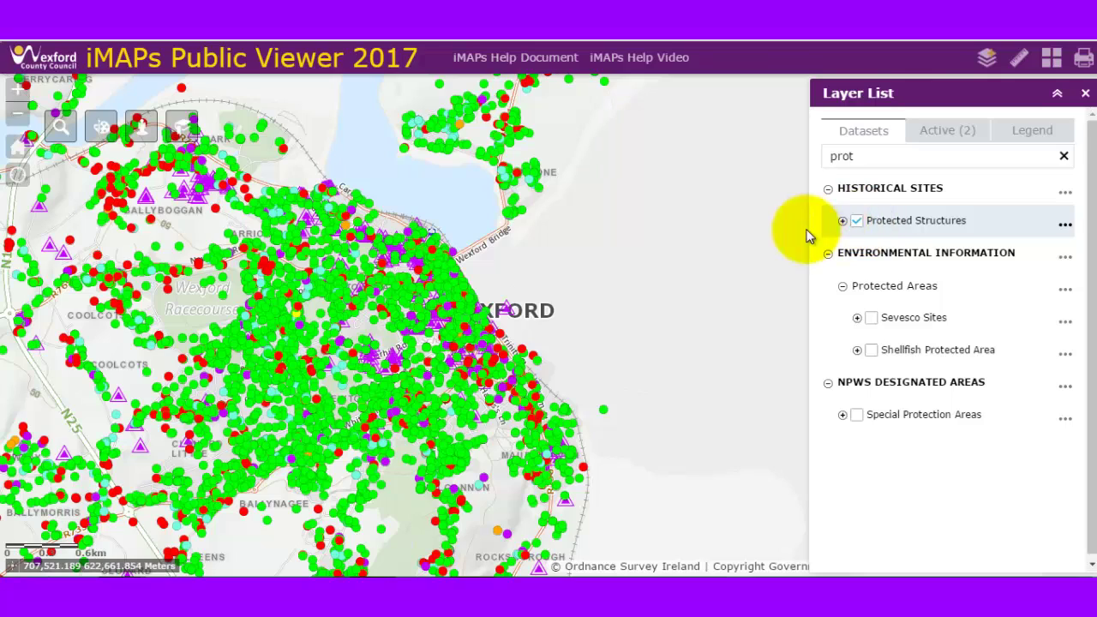
scroll(420, 254, "up", 1)
scroll(419, 253, "up", 3)
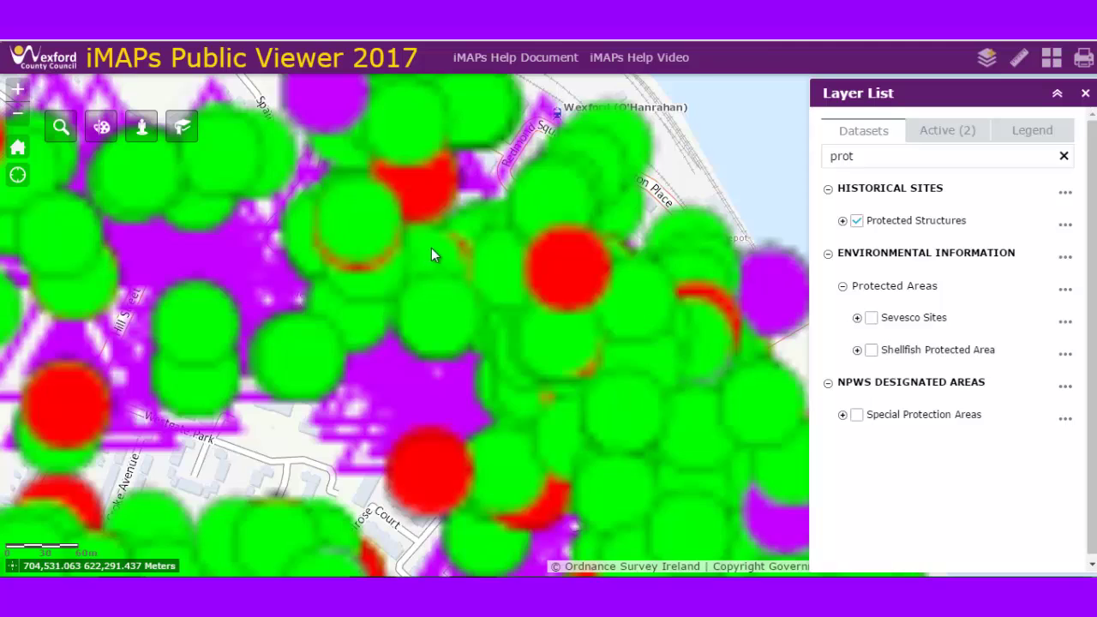
left_click_drag(431, 247, 460, 330)
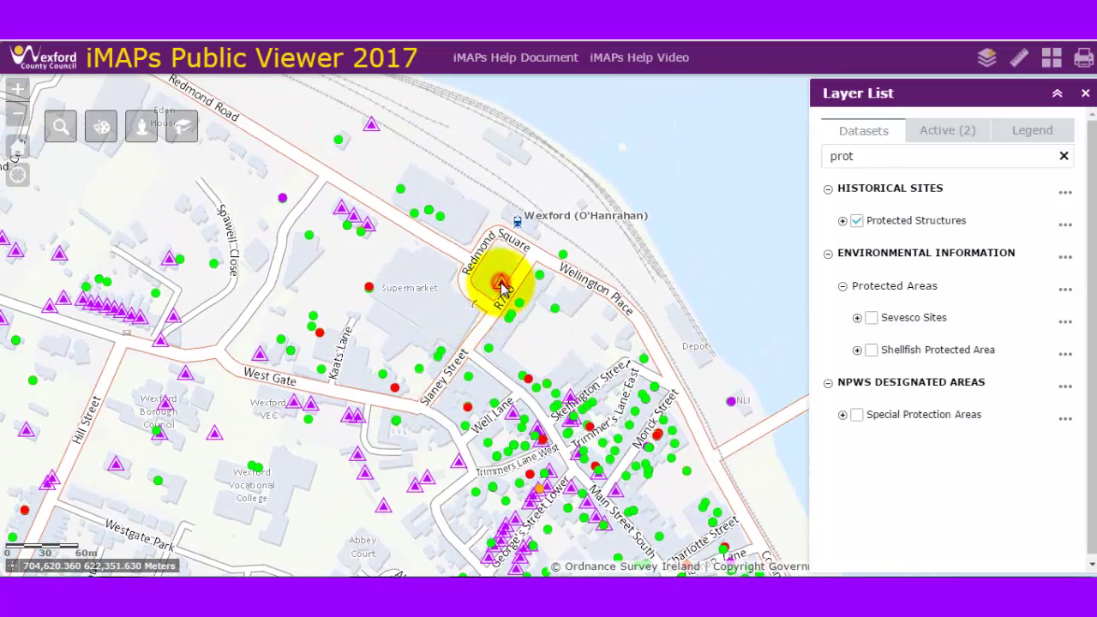
left_click(502, 286)
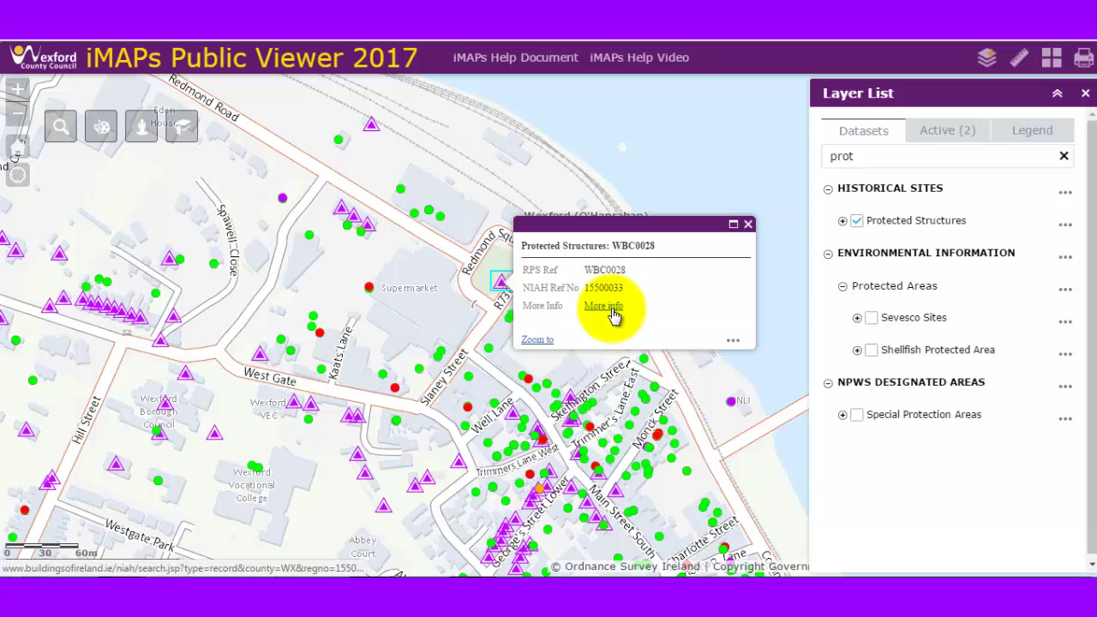
left_click(612, 310)
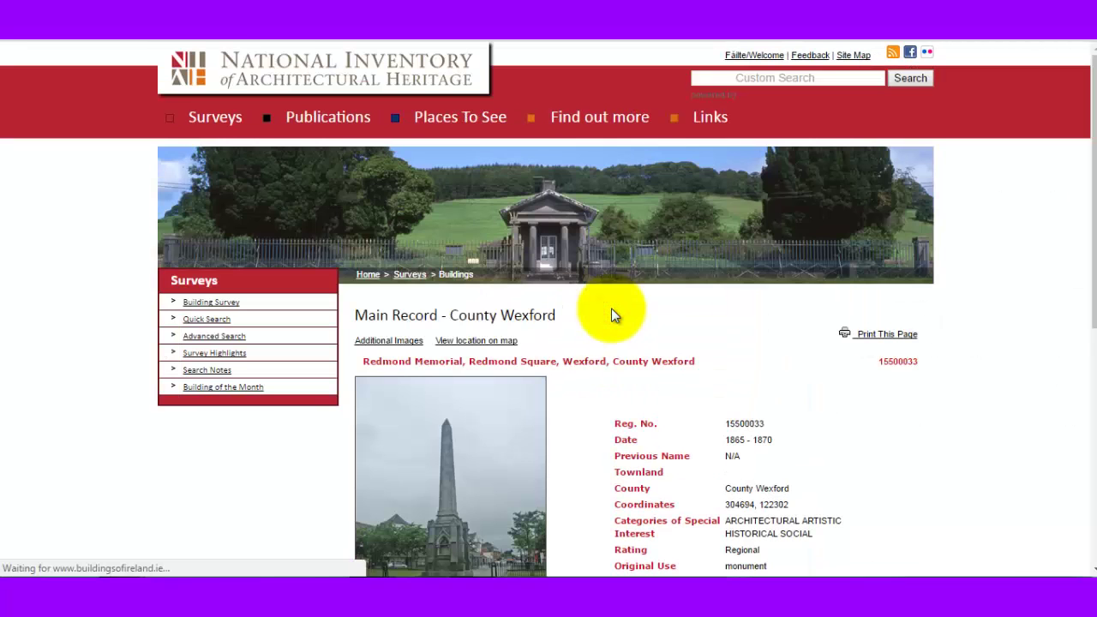
Read the Redmond Memorial NIAH record (15500033, 1865–1870), then close the tab
scroll(695, 369, "down", 2)
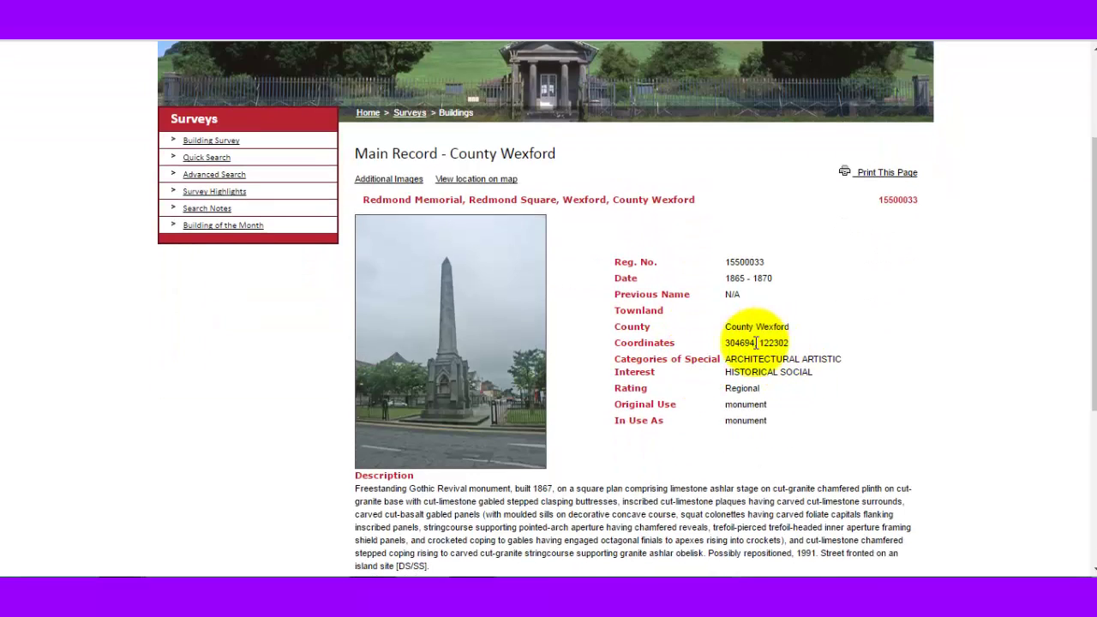
scroll(754, 346, "down", 3)
scroll(754, 345, "up", 3)
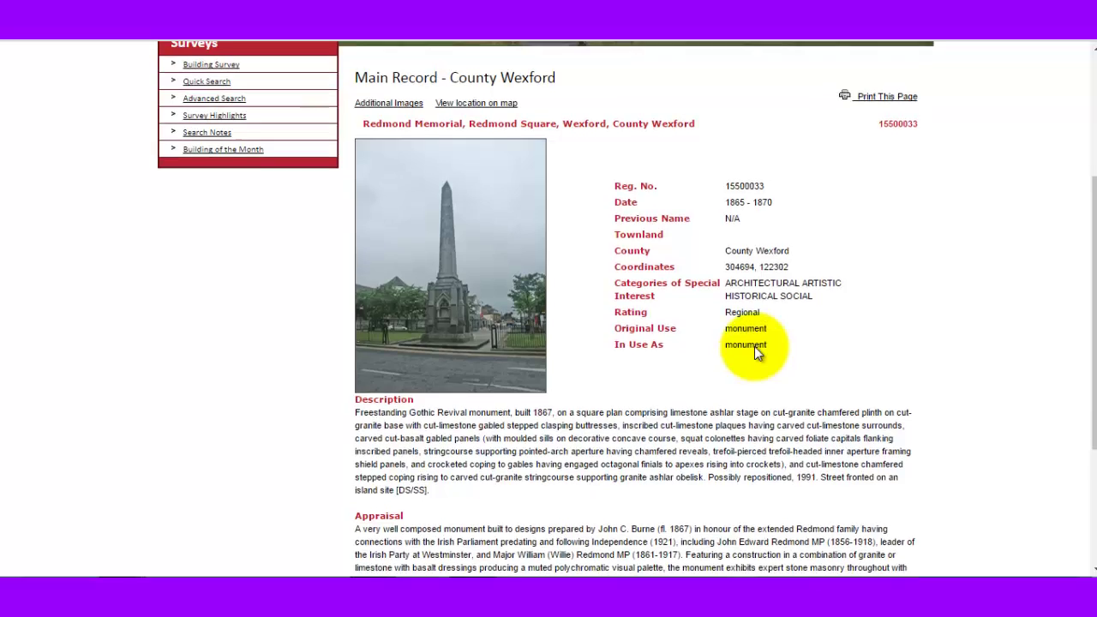
key("ctrl+w")
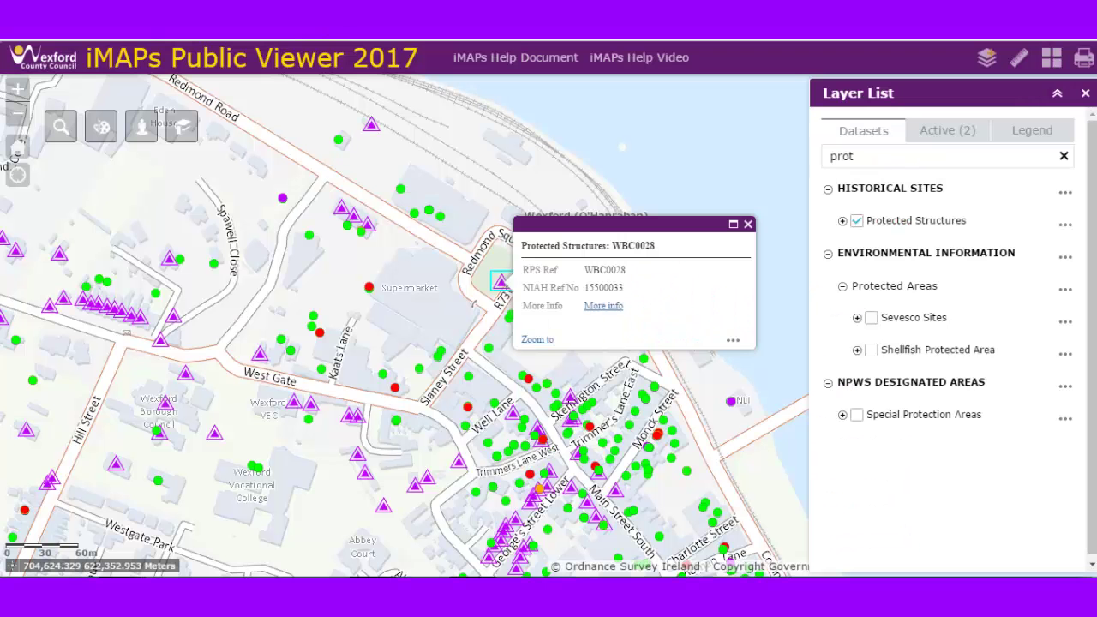
Close the WBC0028 popup and switch Planning Applications off among the active layers
left_click(747, 225)
left_click(933, 133)
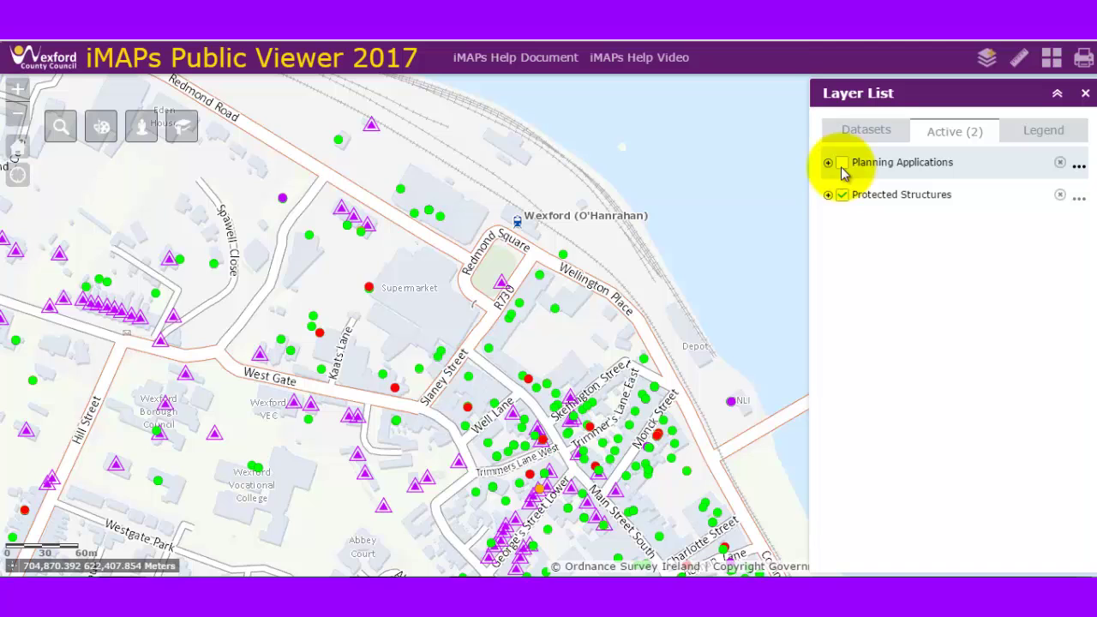
left_click(1044, 131)
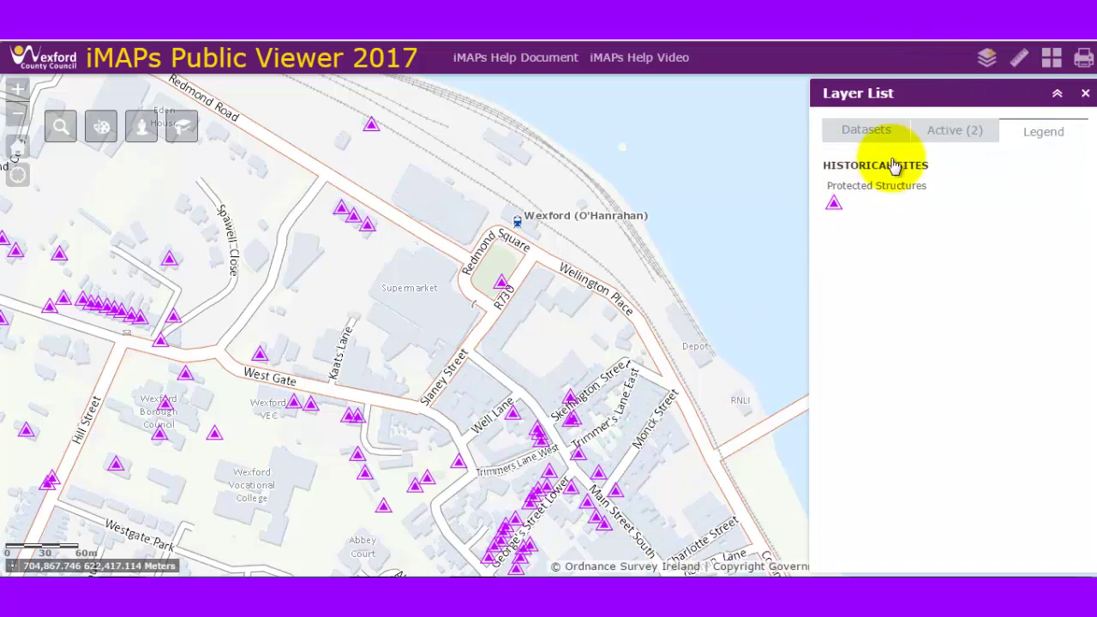
left_click(875, 129)
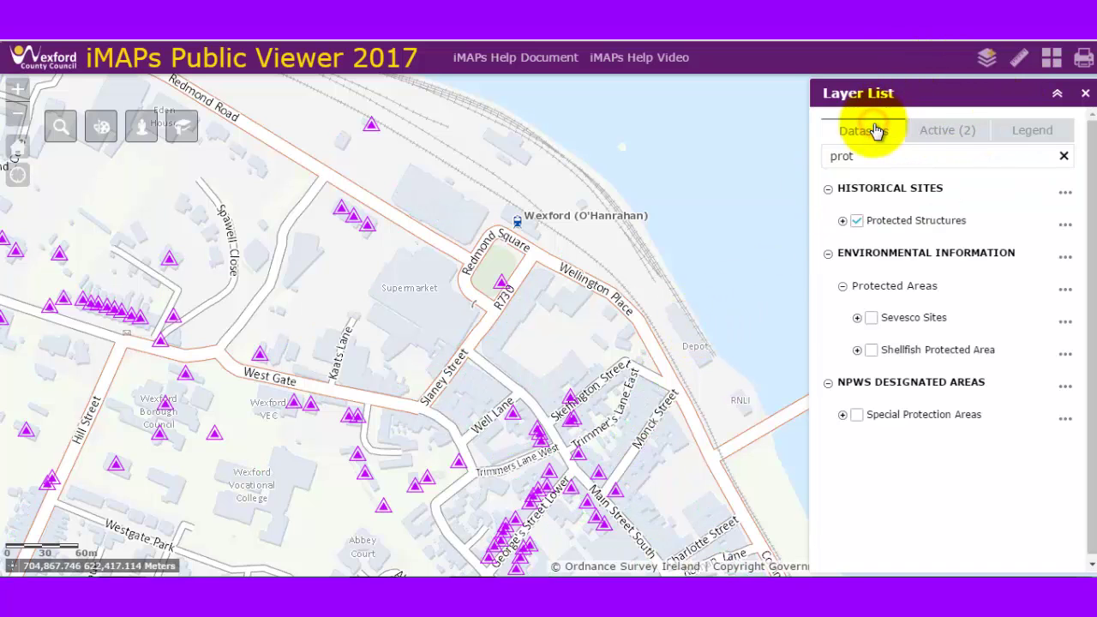
Clear the dataset search and turn on the Rail Track layer under TRANSPORT
left_click(877, 131)
left_click(895, 155)
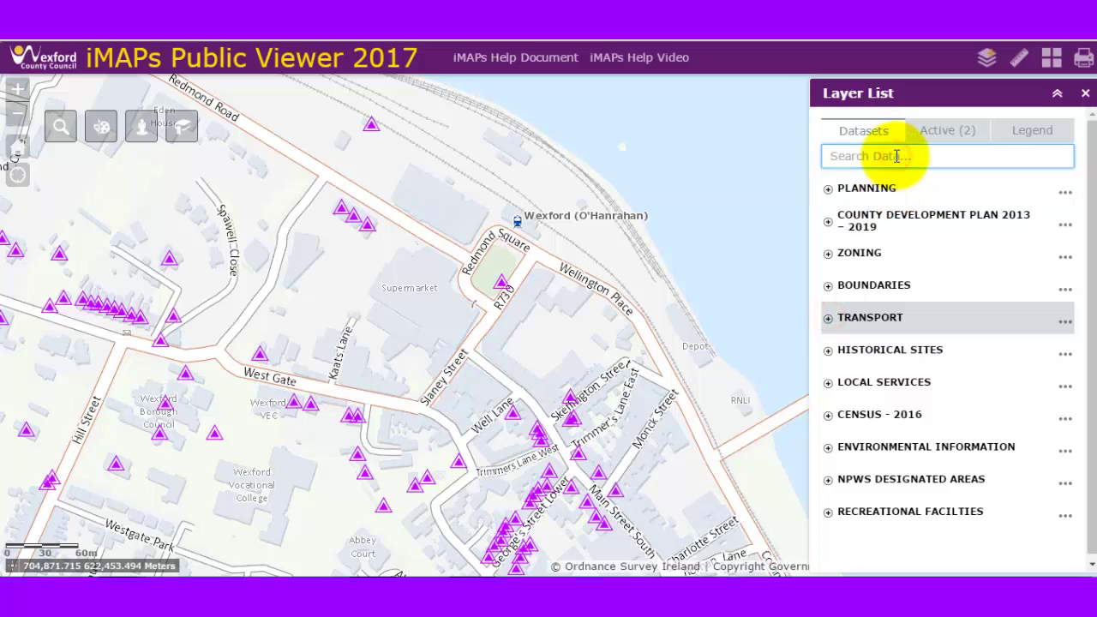
left_click(829, 320)
left_click(843, 382)
Measure a 137.8 m distance, then outline a 2,524.8 sq m building plot area
left_click(1025, 64)
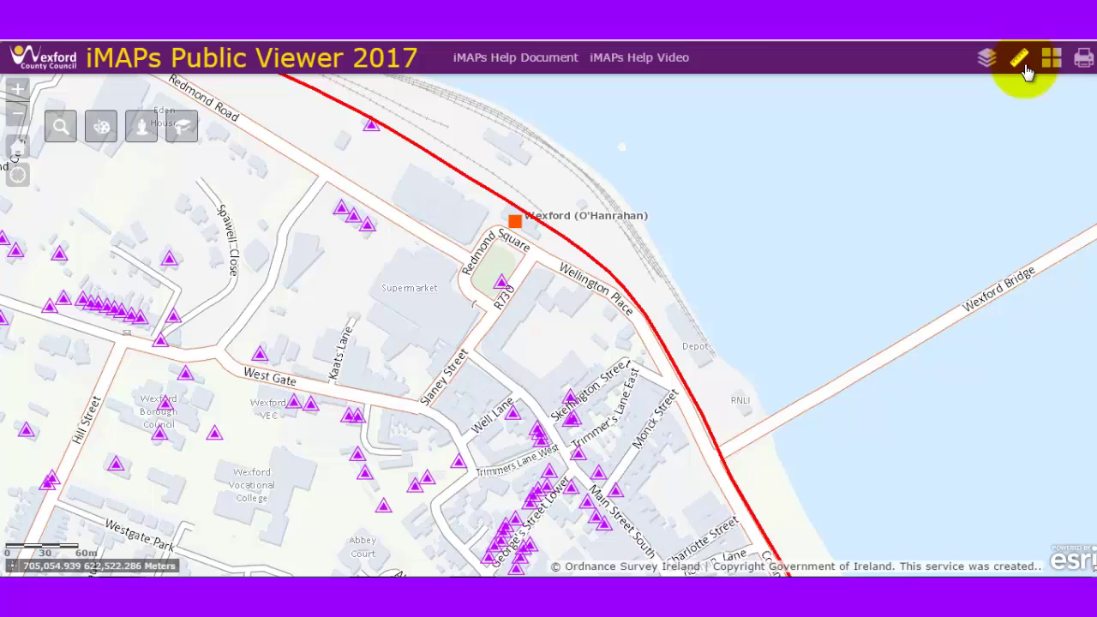
left_click(864, 129)
left_click(322, 163)
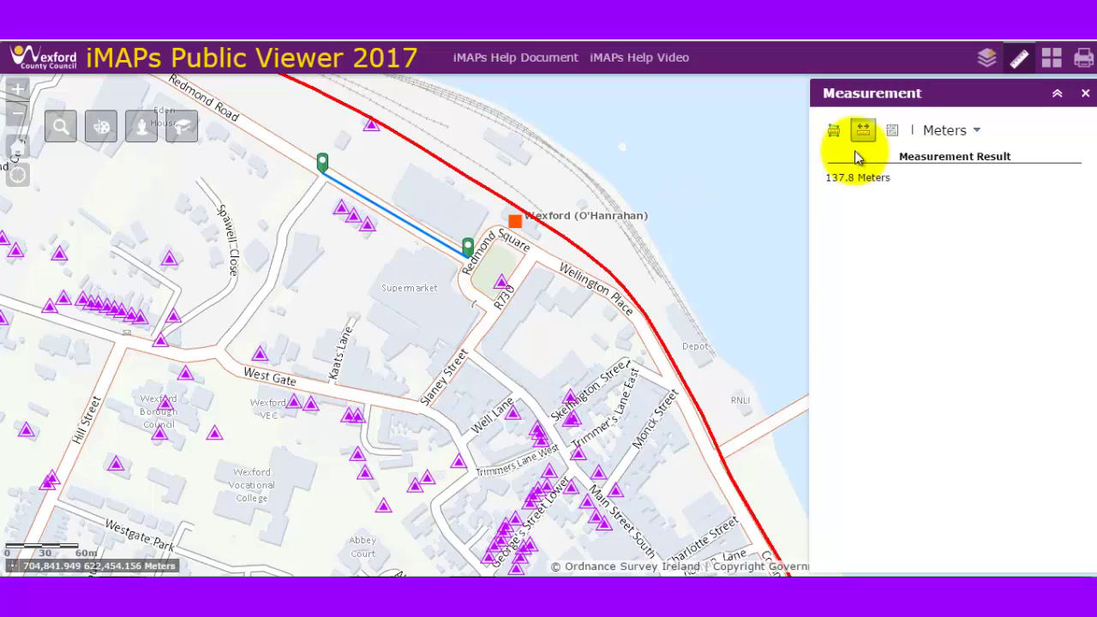
left_click(833, 130)
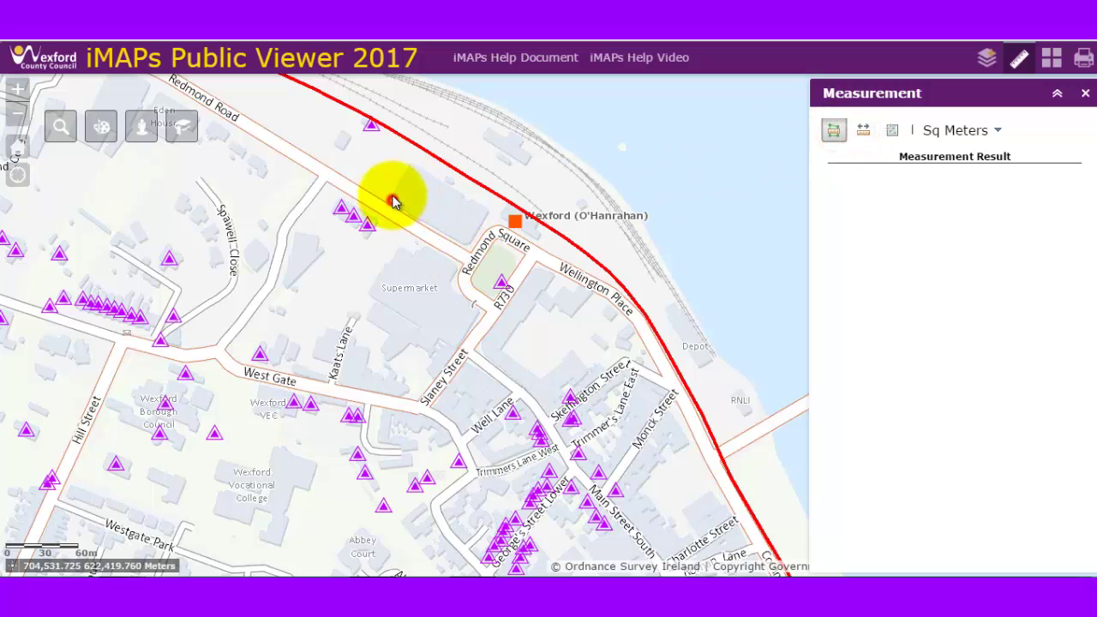
left_click(393, 201)
left_click(412, 165)
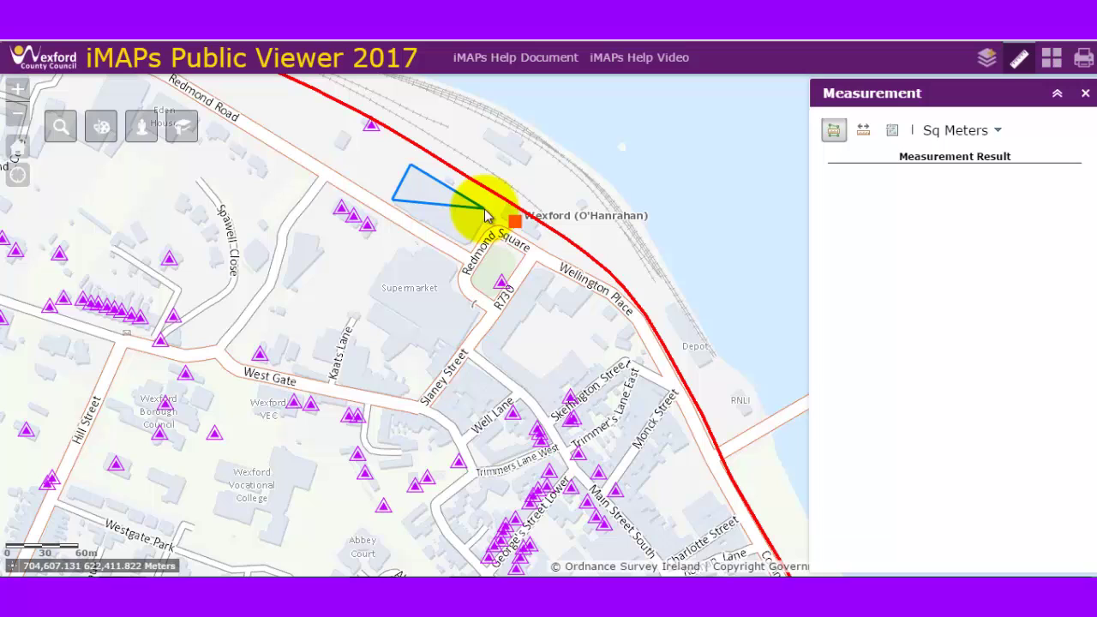
left_click(489, 210)
left_click(470, 244)
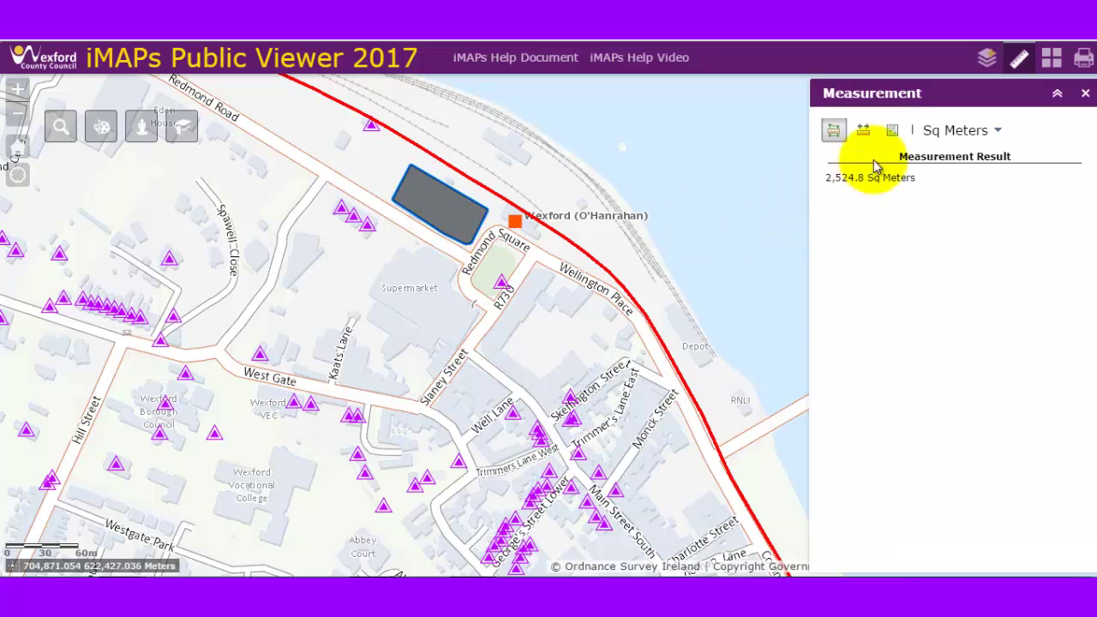
Read a point's coordinates in degrees-minutes-seconds, then close the measurement panel
left_click(892, 130)
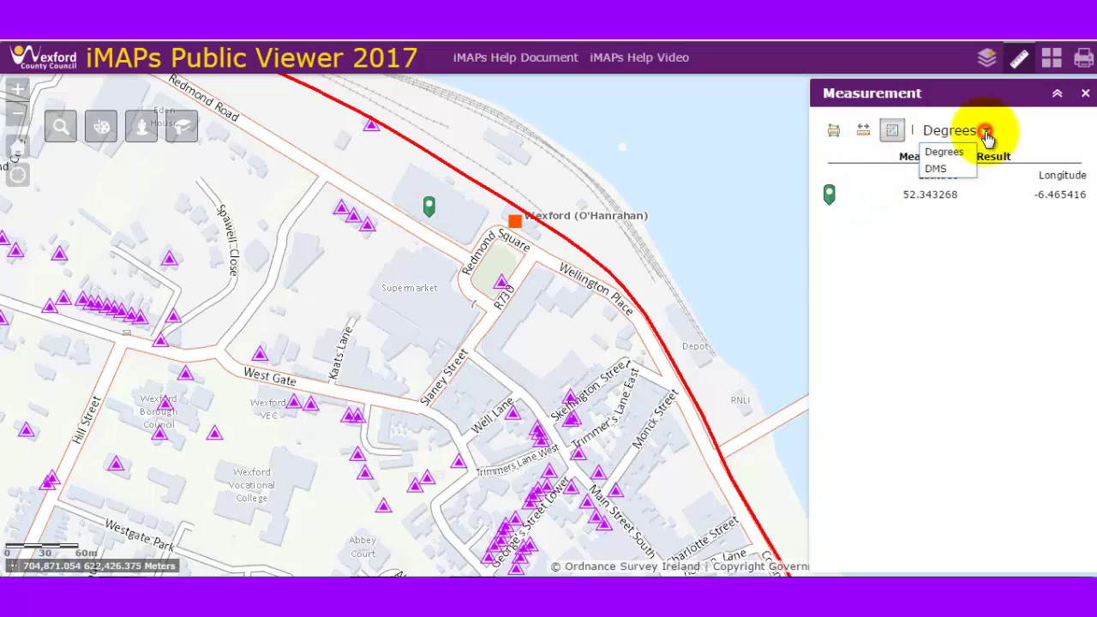
left_click(959, 169)
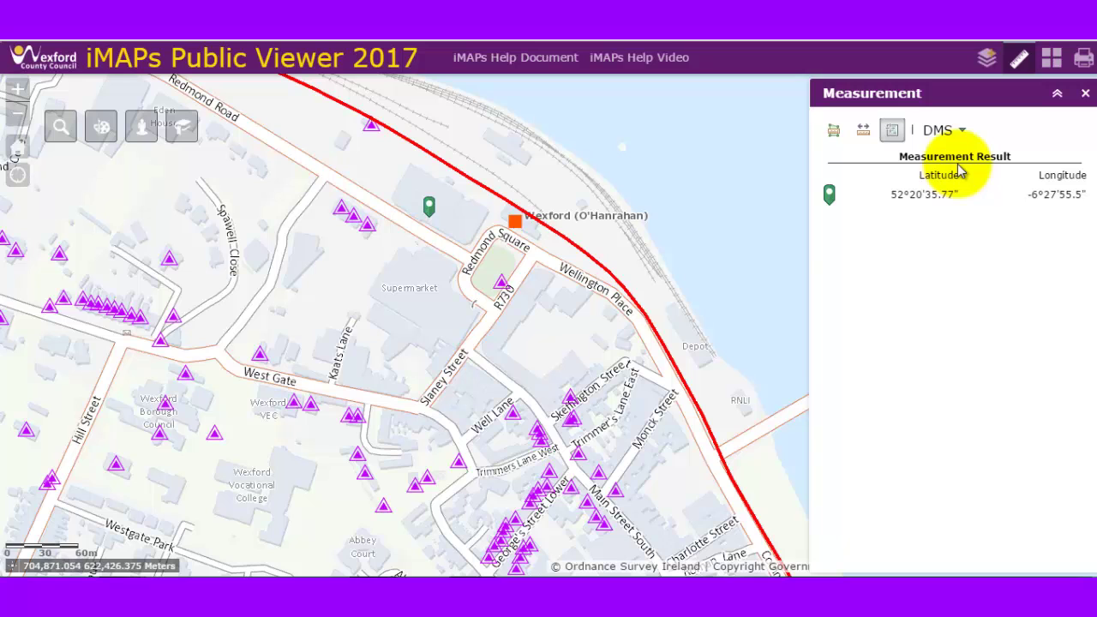
left_click(1019, 57)
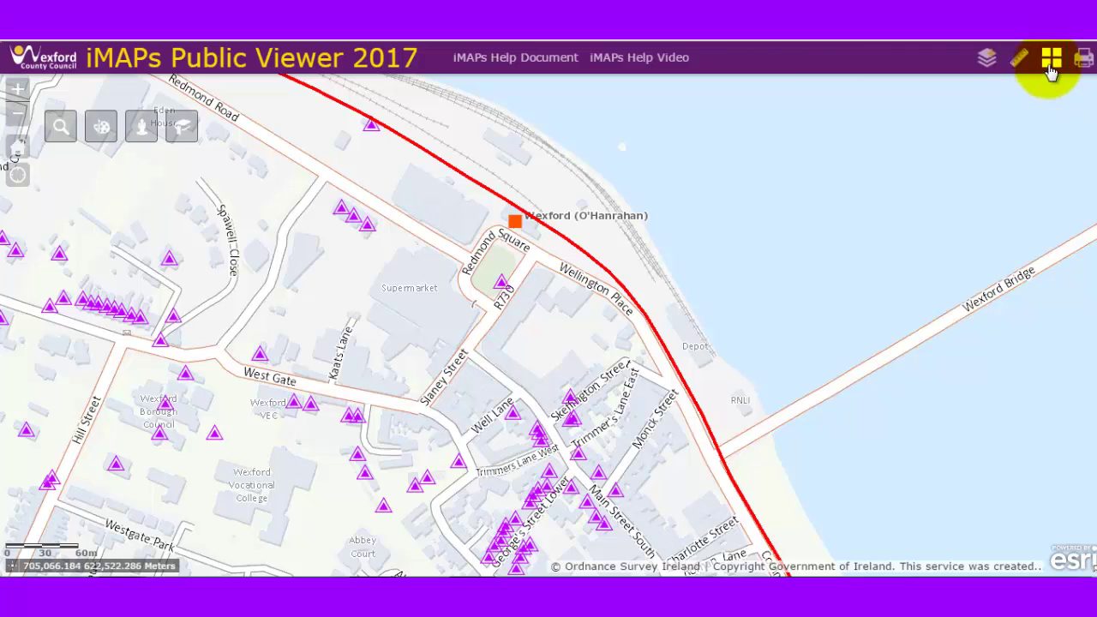
Switch the basemap to 2016 County aerial imagery, then 2012, ending on 2005 County imagery
left_click(1051, 61)
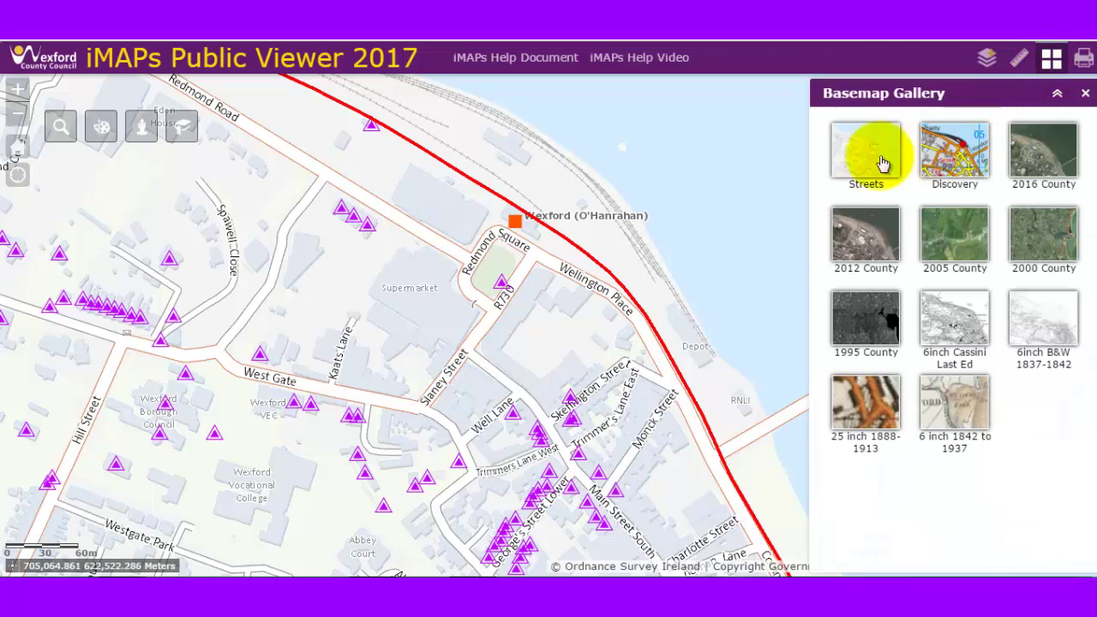
left_click(1030, 168)
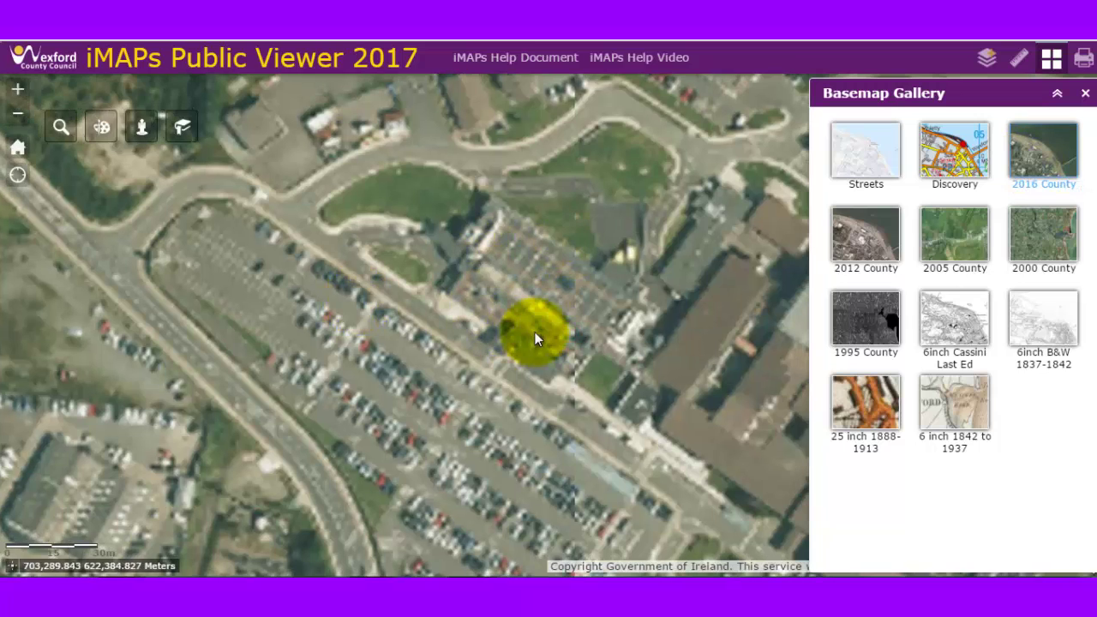
left_click_drag(536, 334, 413, 322)
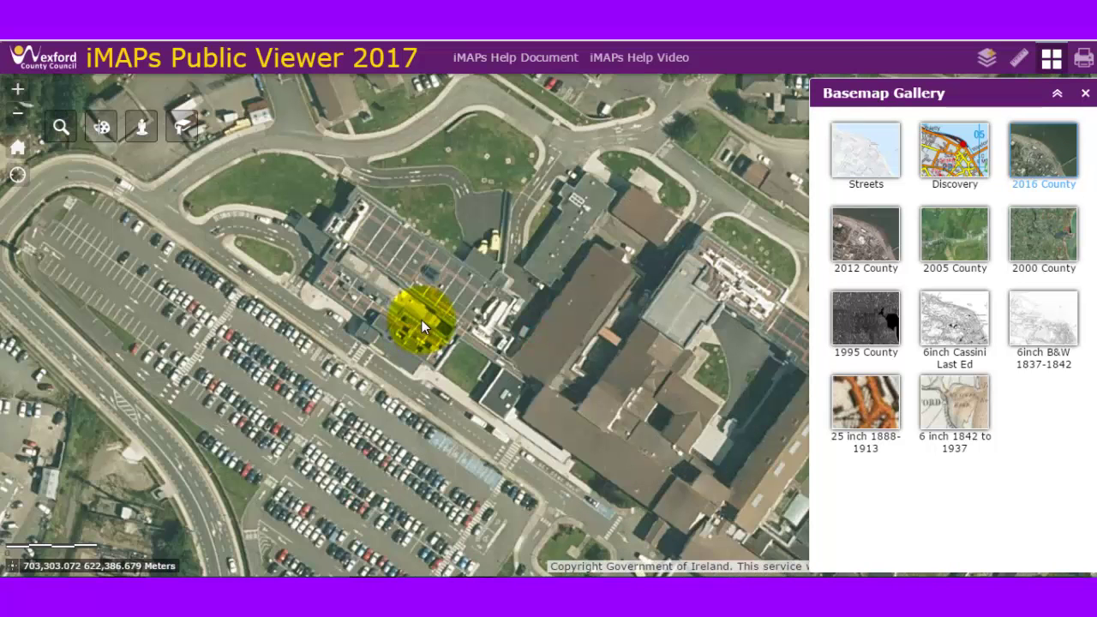
scroll(460, 223, "down", 1)
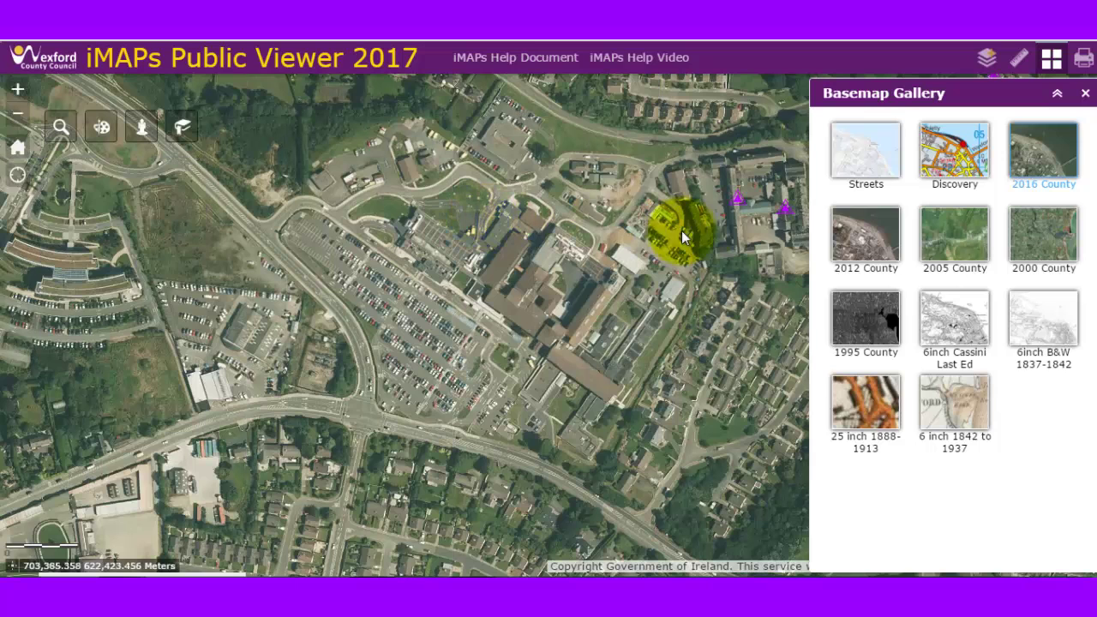
left_click(863, 249)
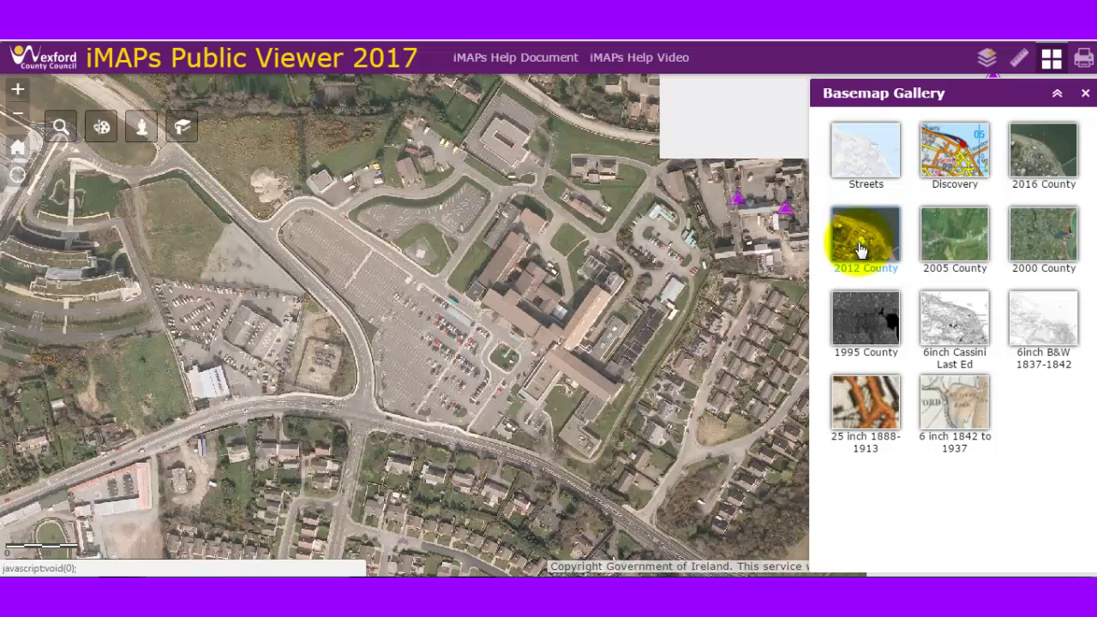
left_click(961, 251)
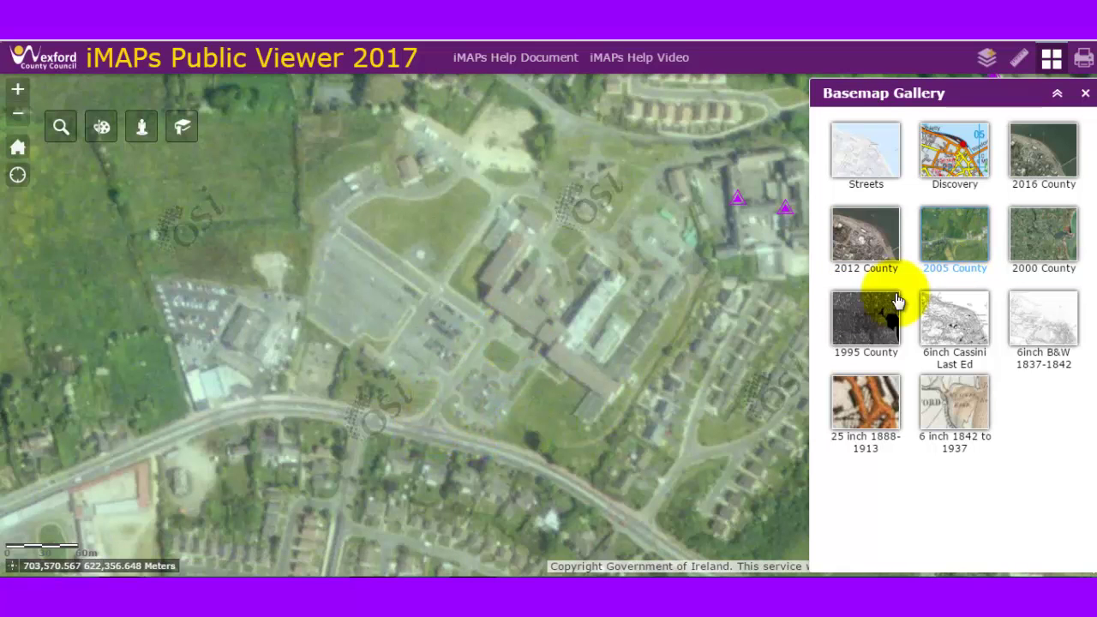
Try the 6inch Cassini and 25 inch 1888-1913 maps, ending on the 6 inch 1842 to 1937 map
left_click(953, 321)
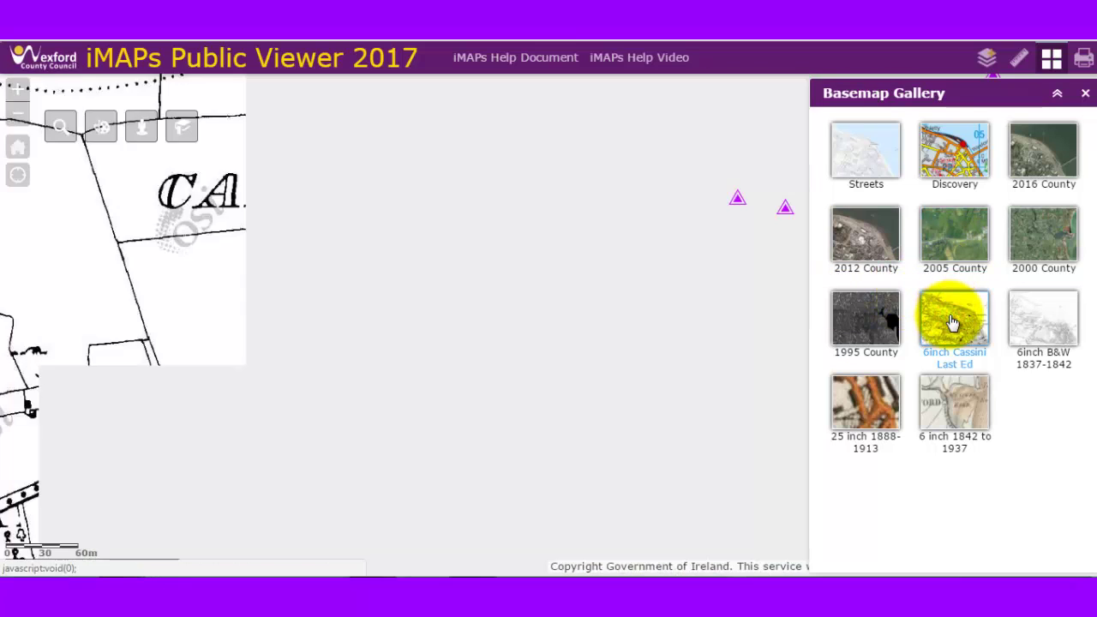
scroll(635, 303, "down", 1)
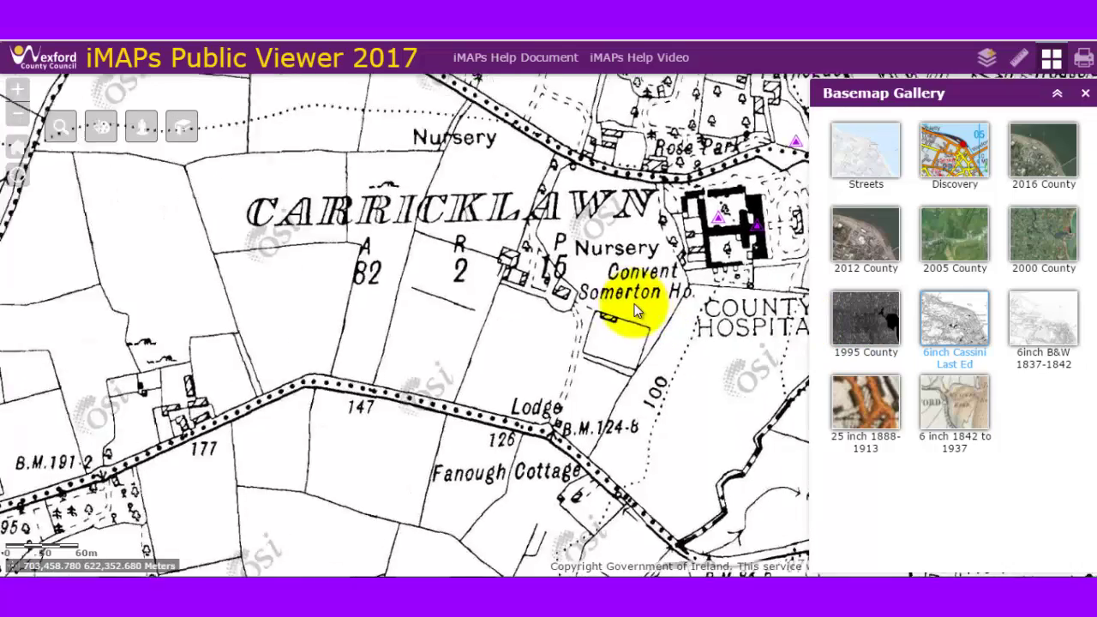
left_click(864, 403)
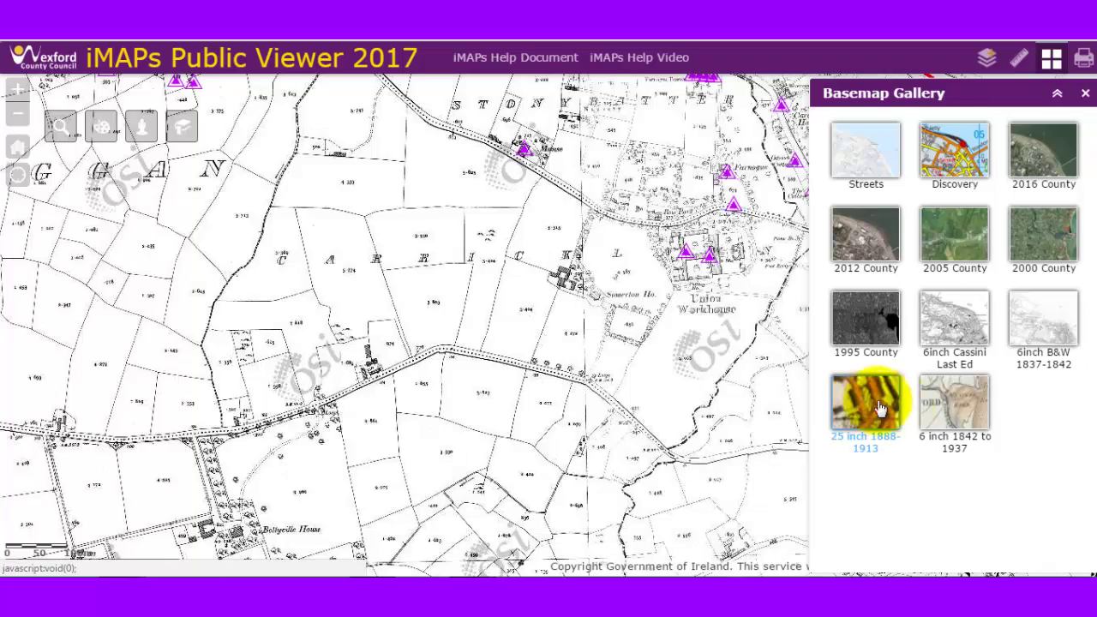
left_click_drag(699, 267, 594, 326)
scroll(594, 324, "up", 1)
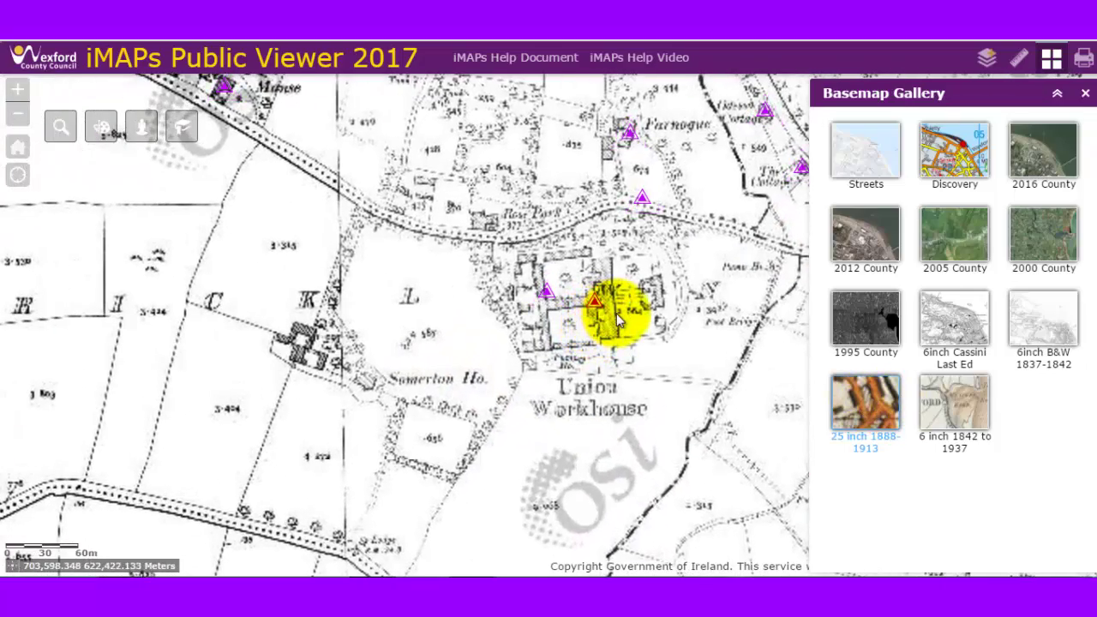
left_click(954, 411)
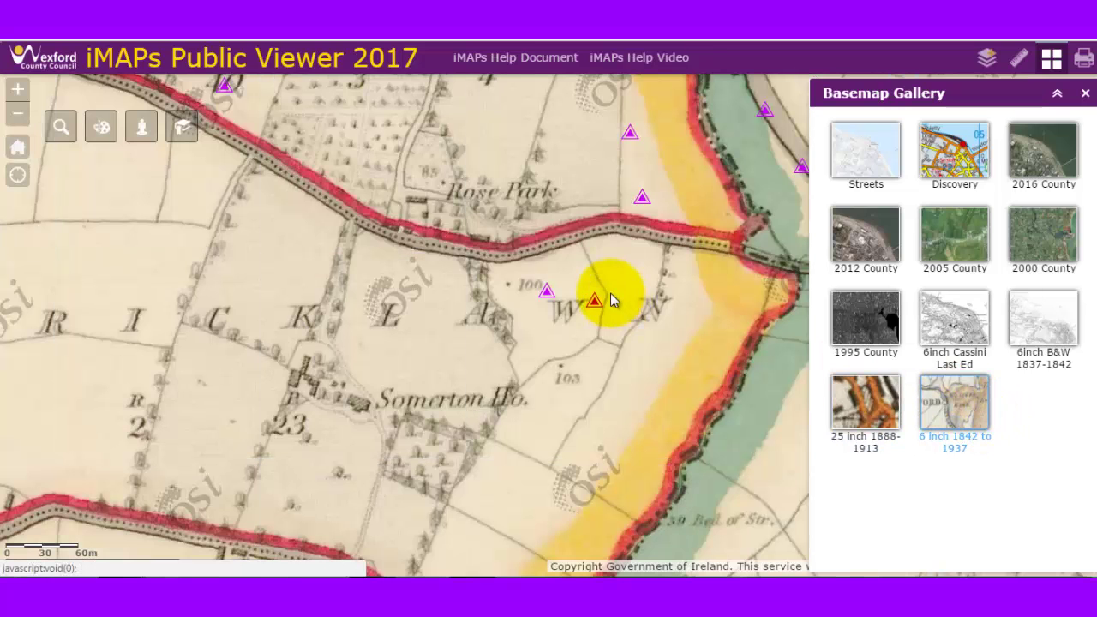
scroll(609, 335, "down", 1)
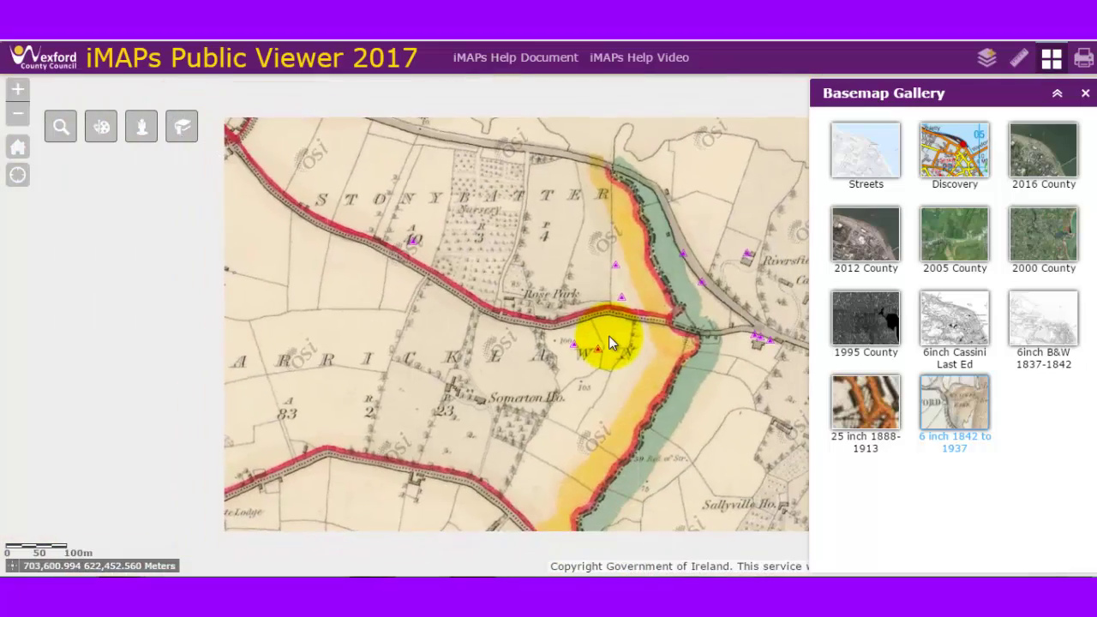
Switch the basemap to the Discovery topographic map and close the Basemap Gallery
left_click(941, 163)
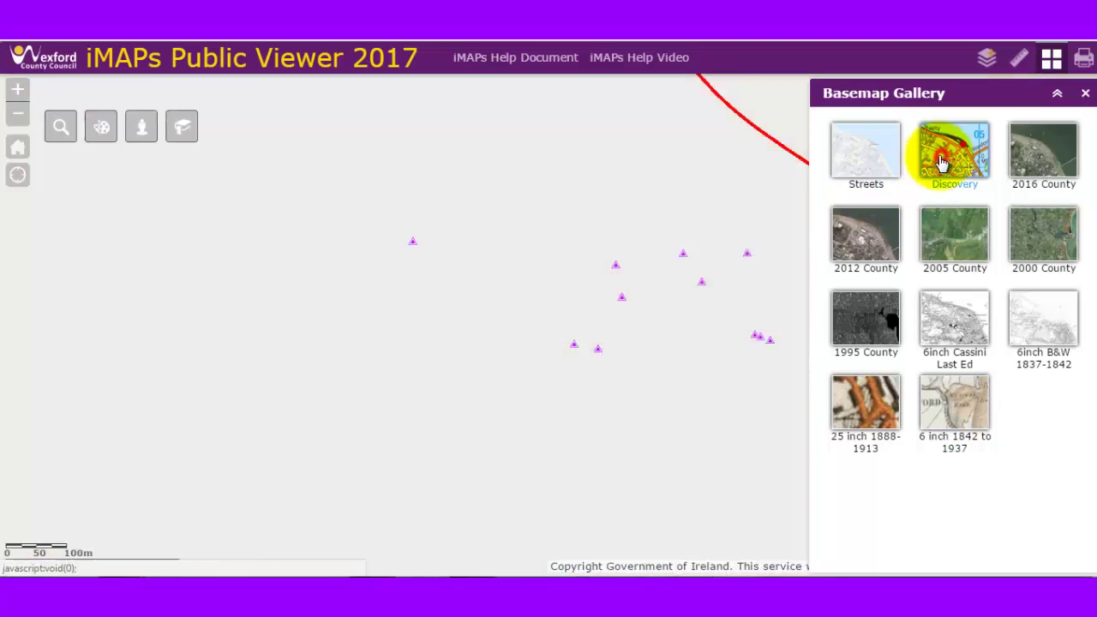
scroll(566, 266, "down", 2)
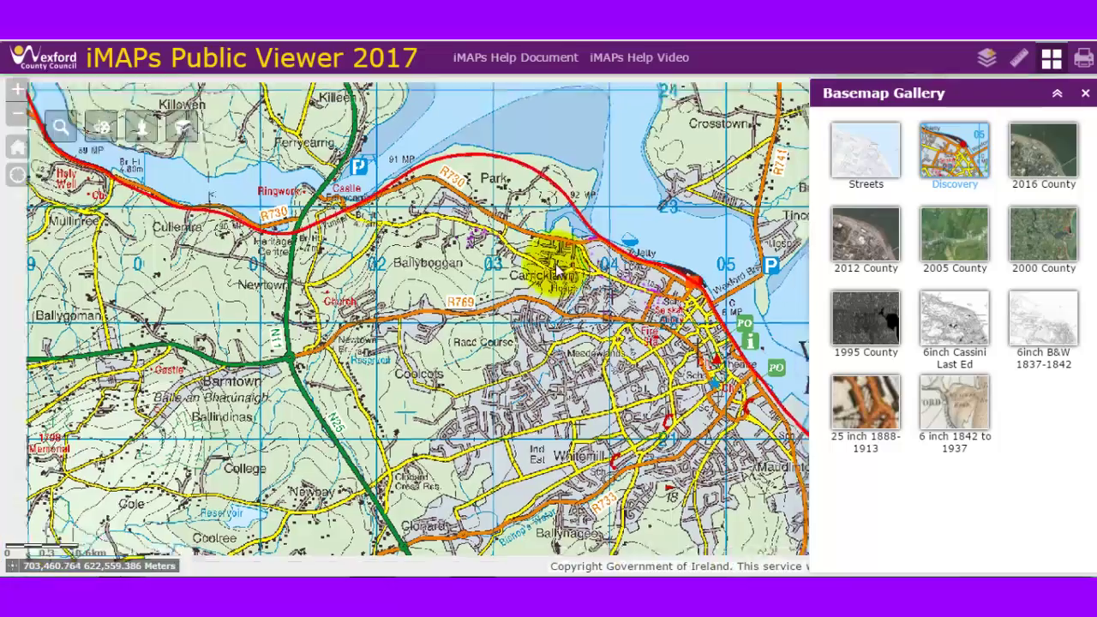
scroll(565, 266, "down", 2)
left_click(1053, 58)
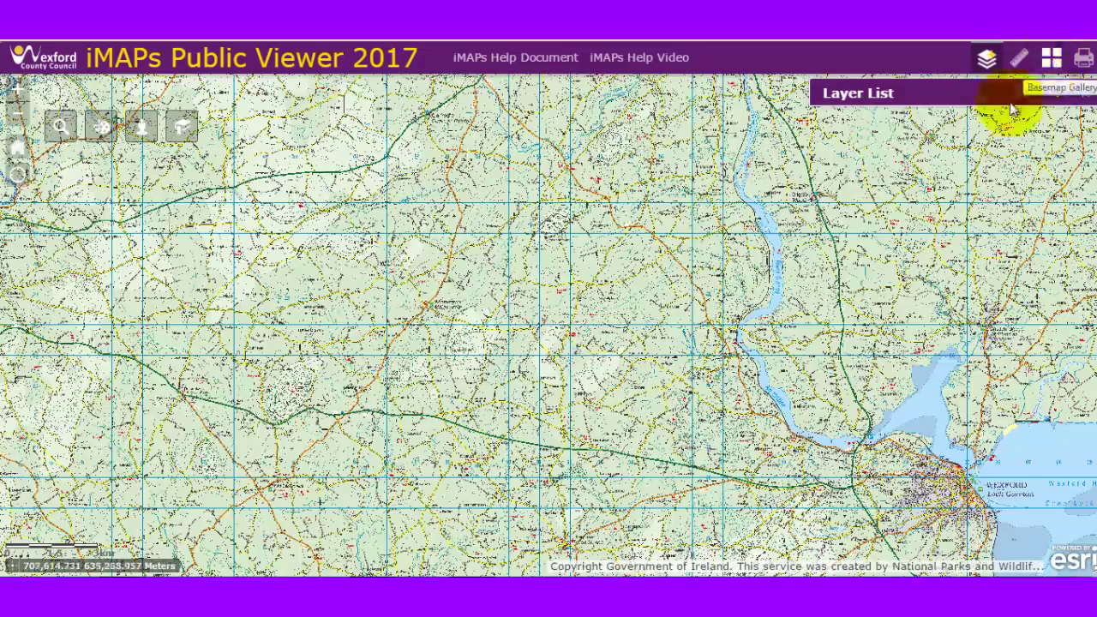
Zoom and pan the Discovery map until the Boladurragh area is centred
scroll(870, 343, "down", 3)
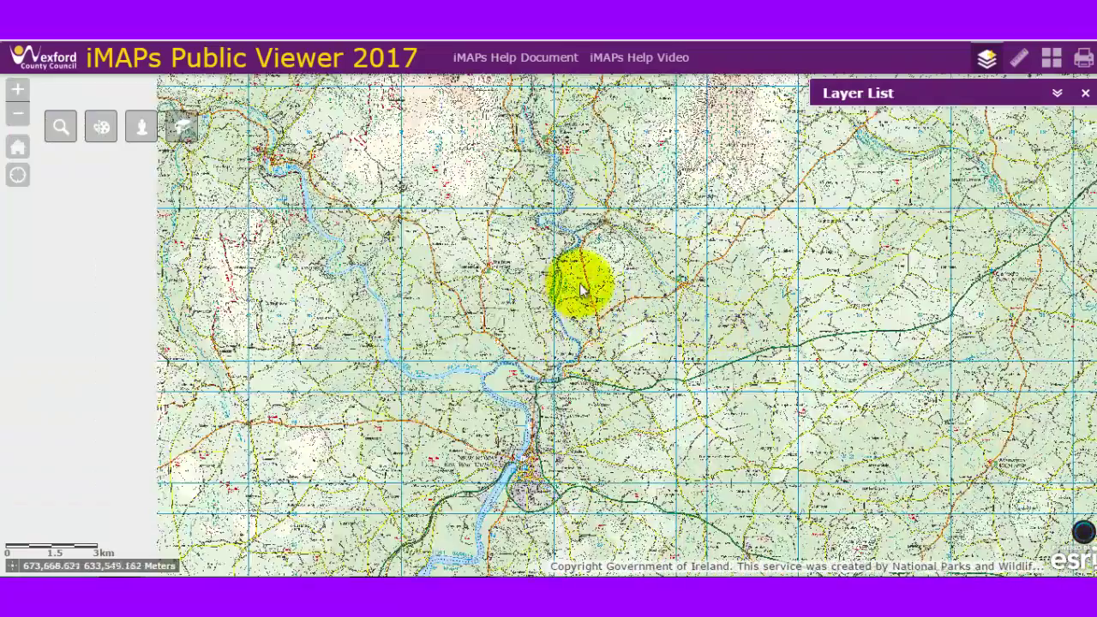
left_click_drag(561, 267, 620, 343)
left_click_drag(645, 214, 583, 410)
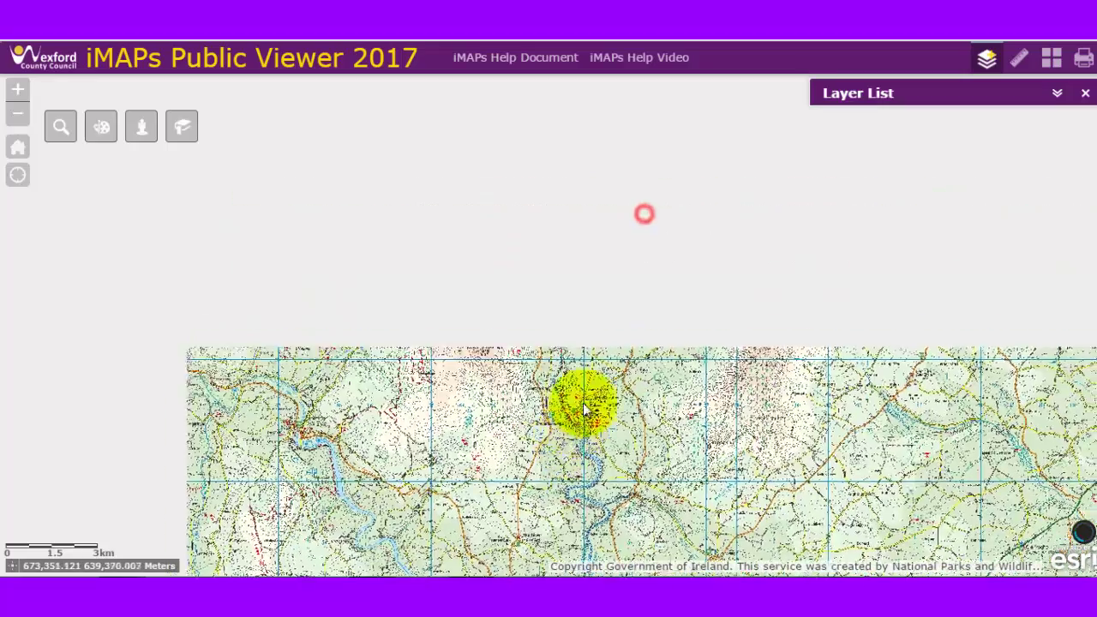
scroll(609, 306, "up", 2)
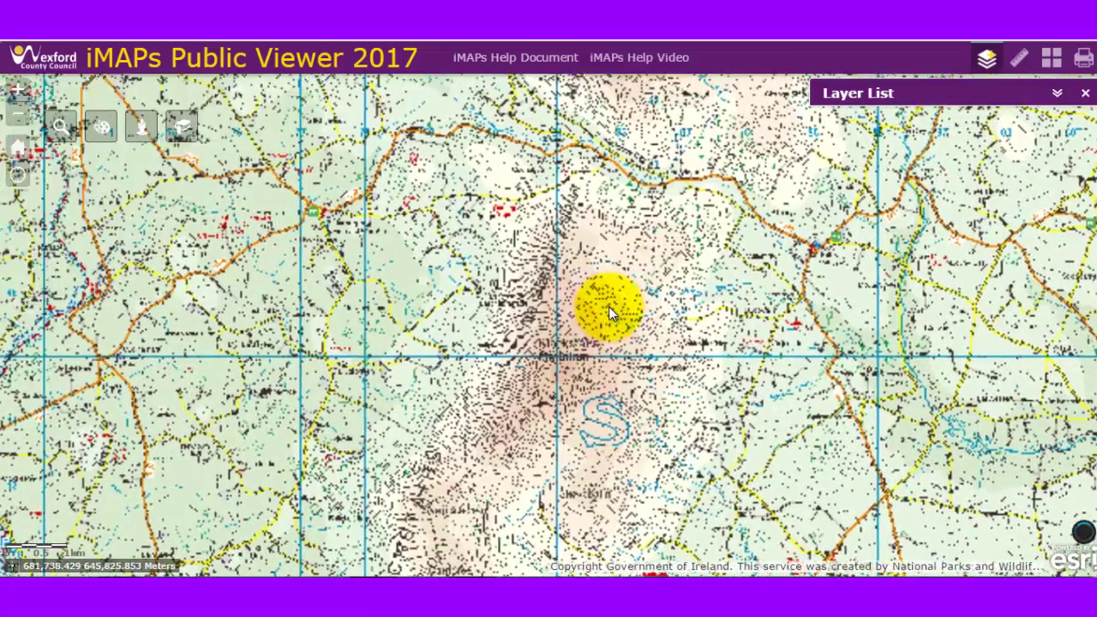
scroll(609, 306, "up", 1)
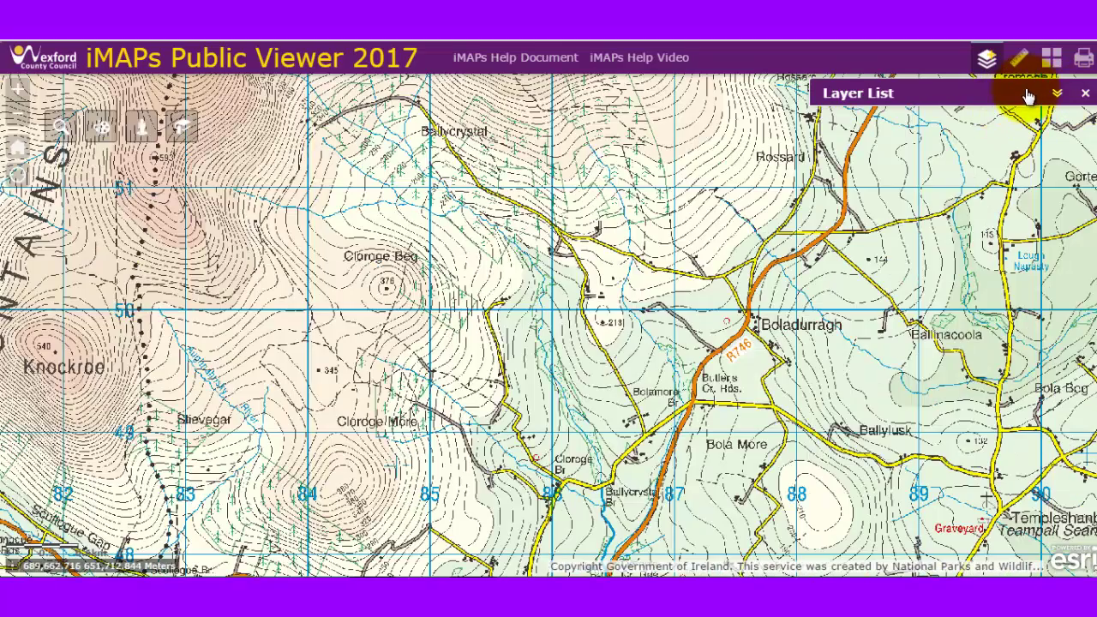
left_click_drag(725, 163, 553, 227)
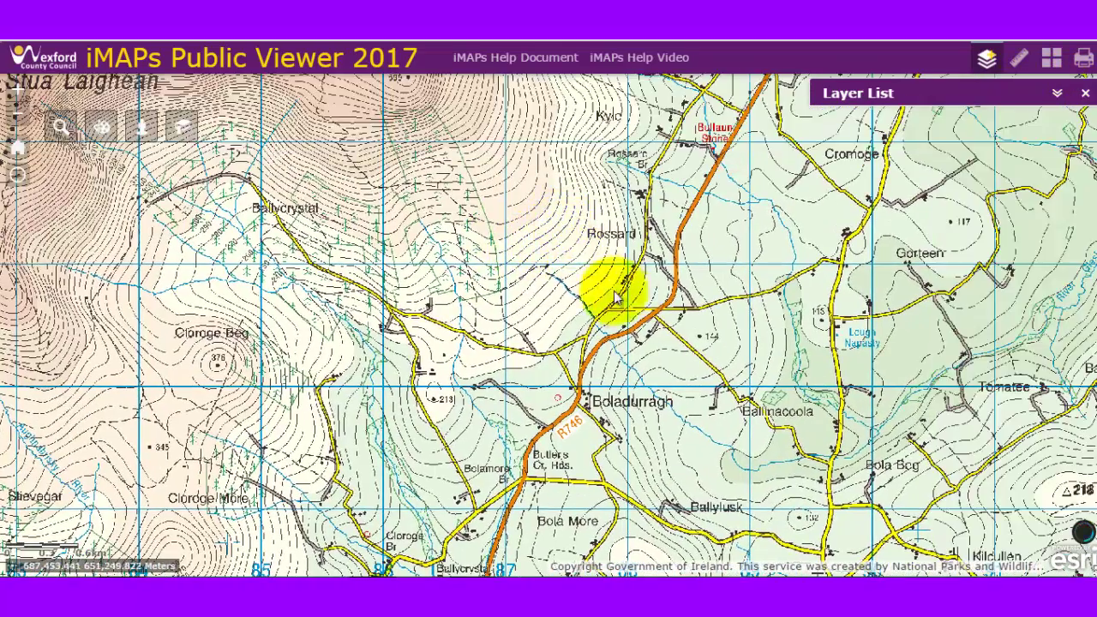
left_click(989, 76)
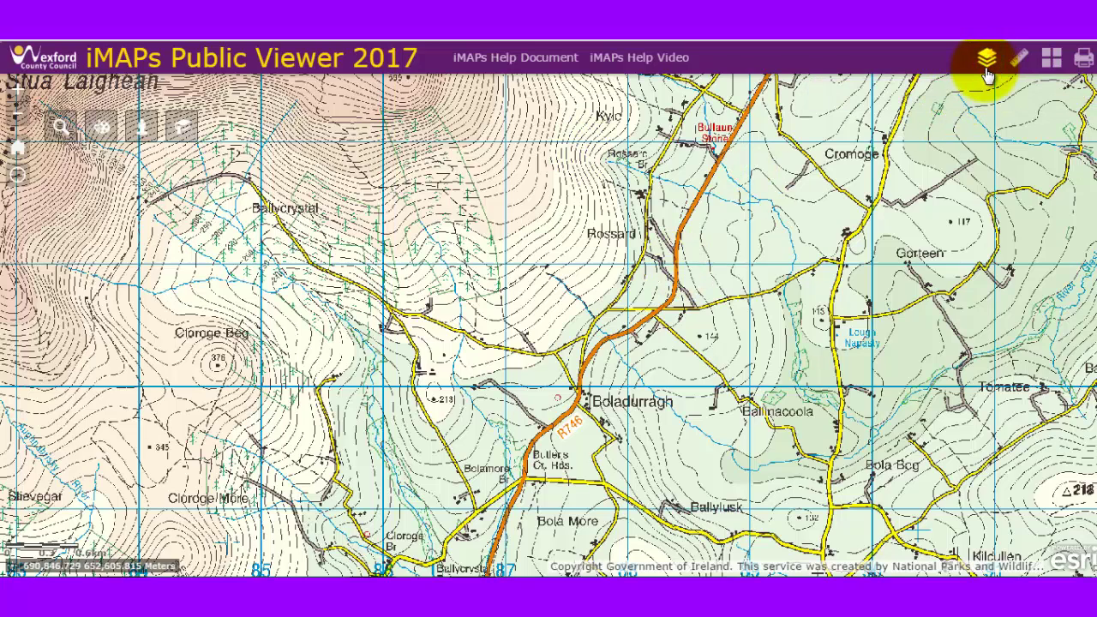
left_click(987, 73)
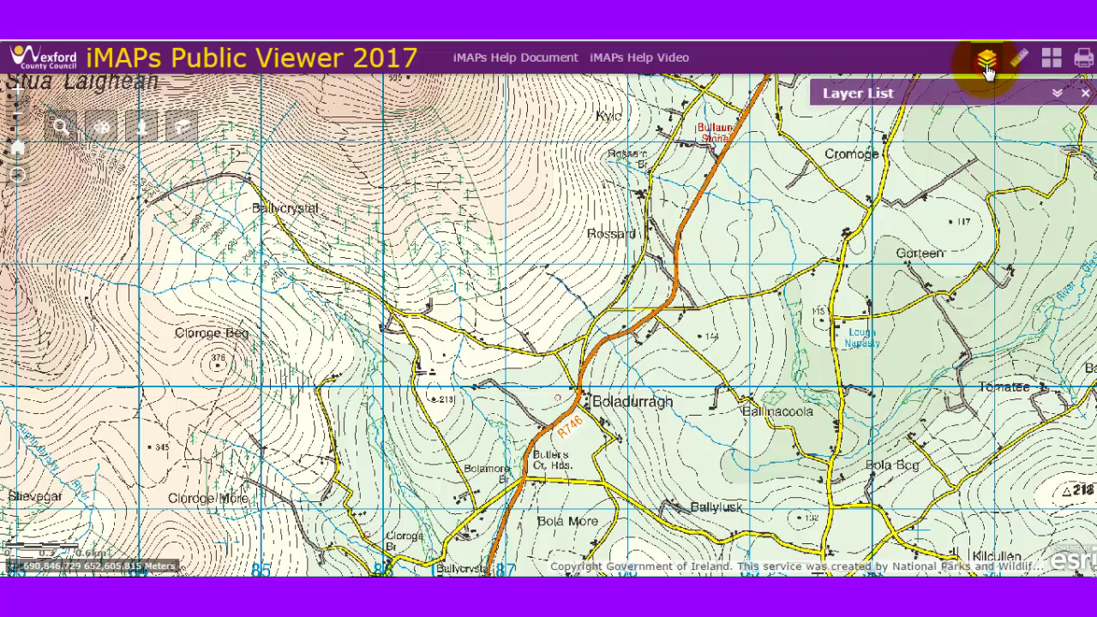
Search the datasets for 'townland' and turn on the Townlands boundary layer
left_click(1057, 94)
left_click(873, 139)
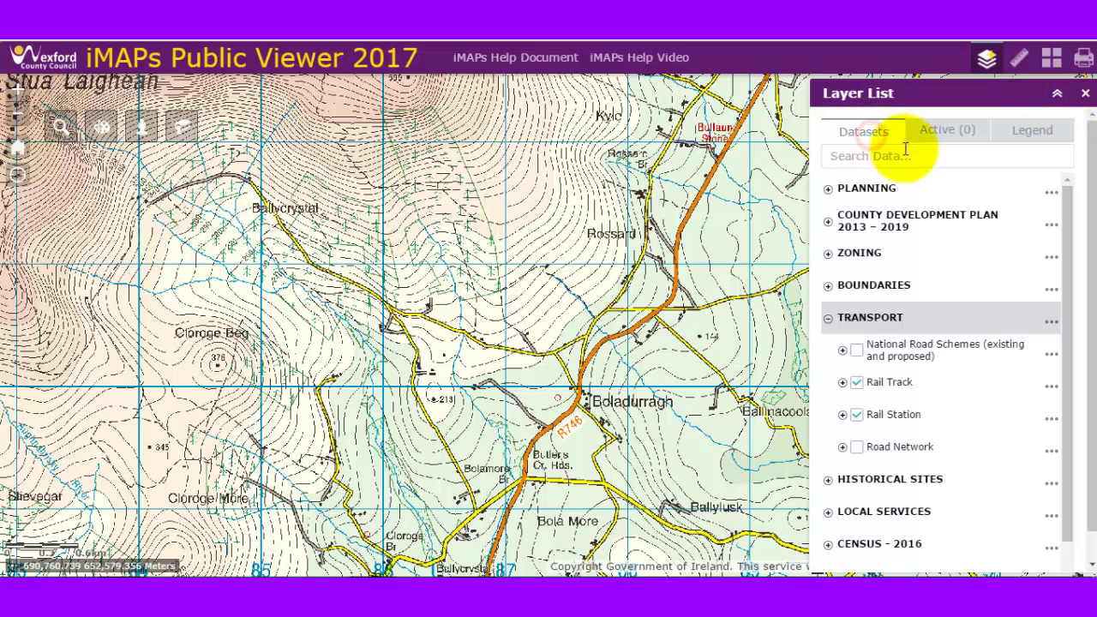
left_click(904, 152)
type("townland")
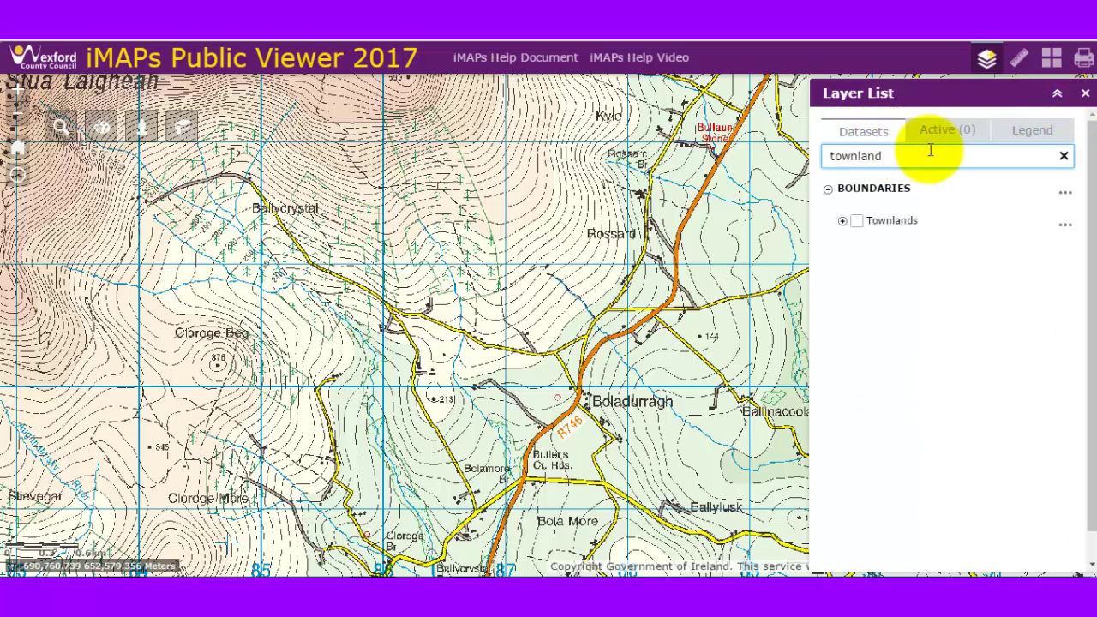
left_click(856, 222)
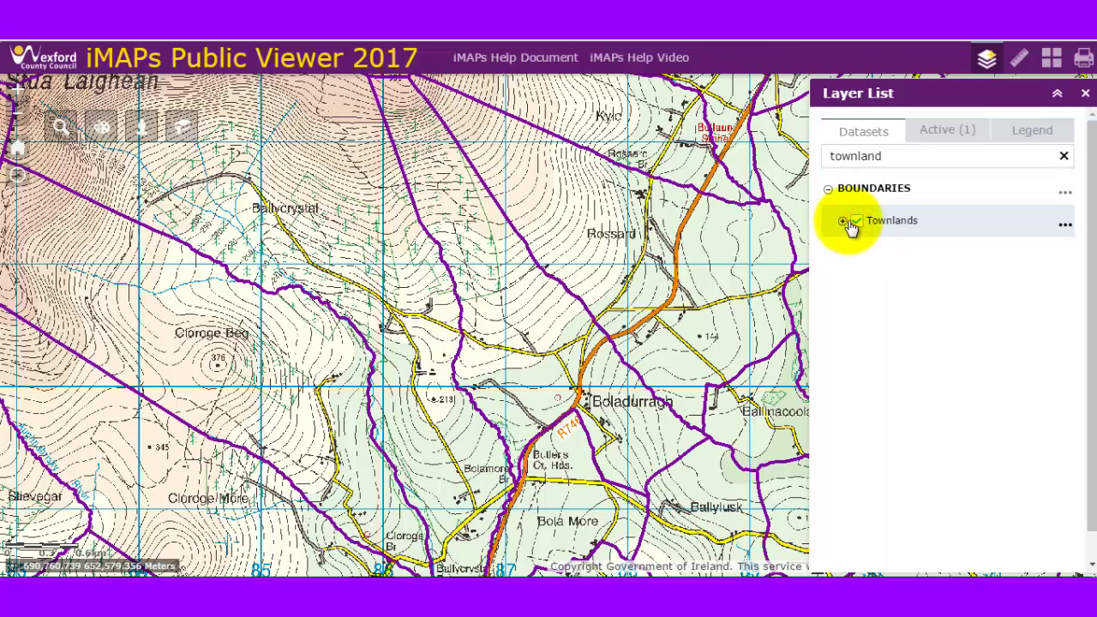
Identify the Boladurragh townland (2.94 KMsq, 293.59 ha) with its outline highlighted
left_click(624, 414)
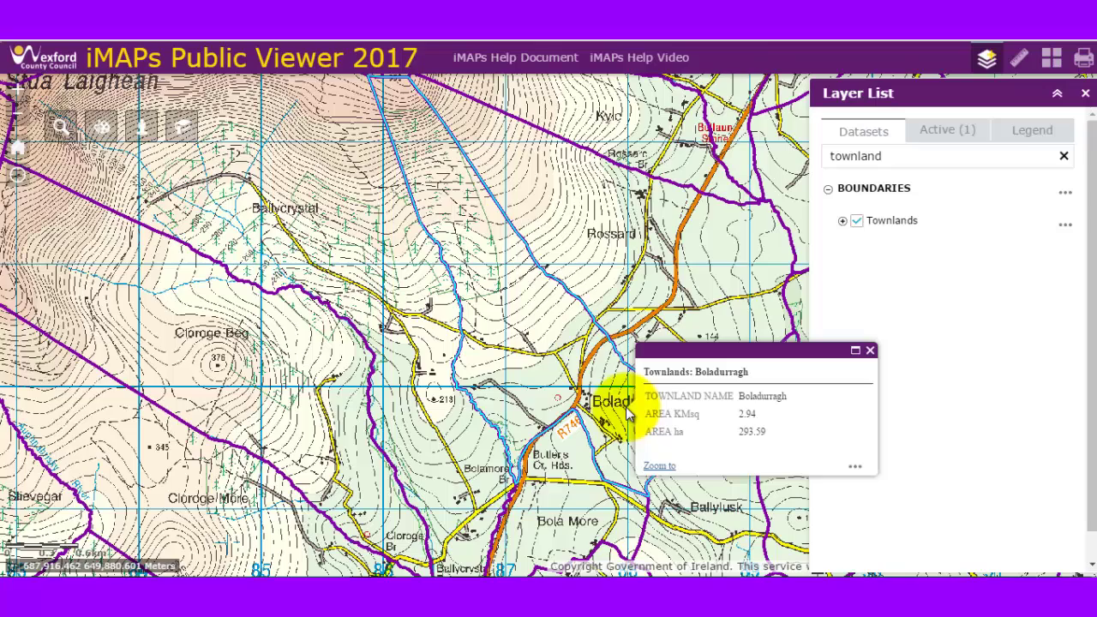
left_click(870, 352)
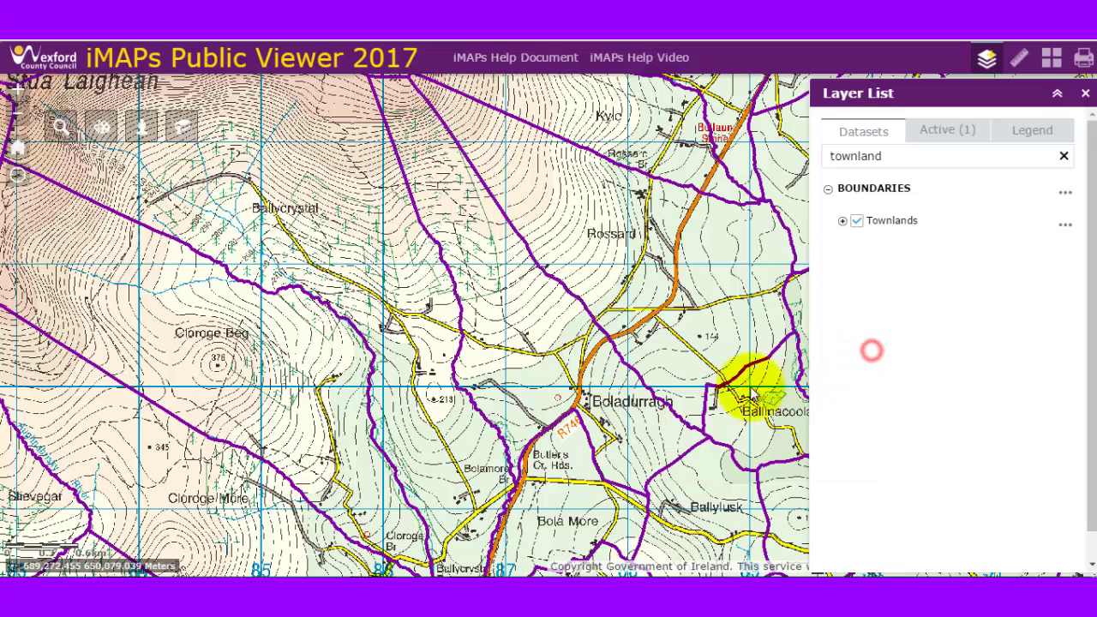
left_click_drag(673, 317, 600, 335)
scroll(600, 334, "down", 1)
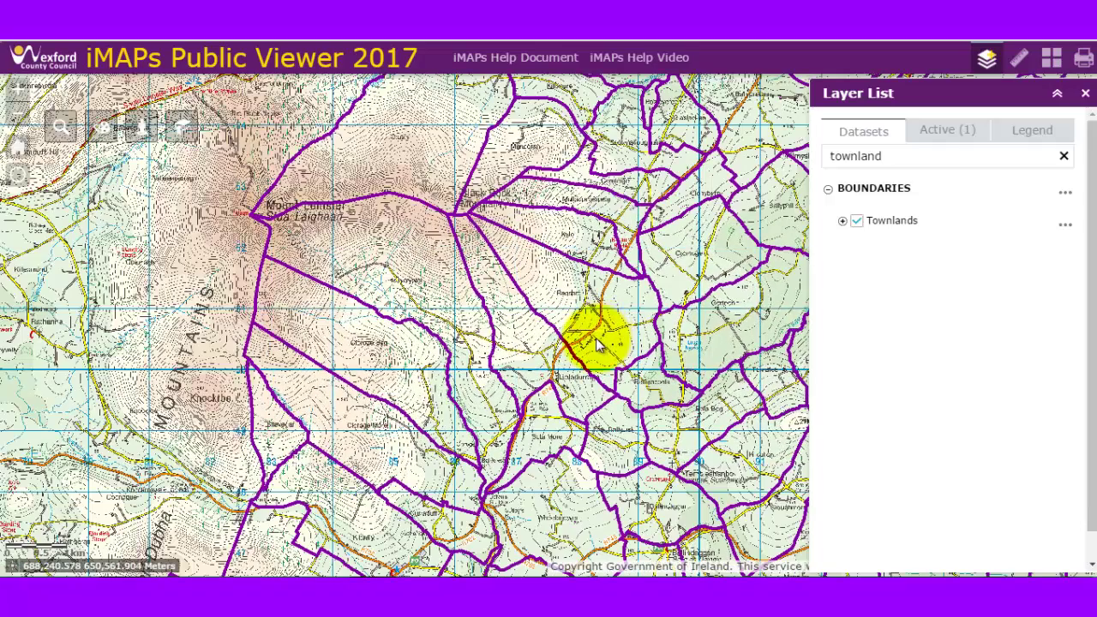
left_click(557, 357)
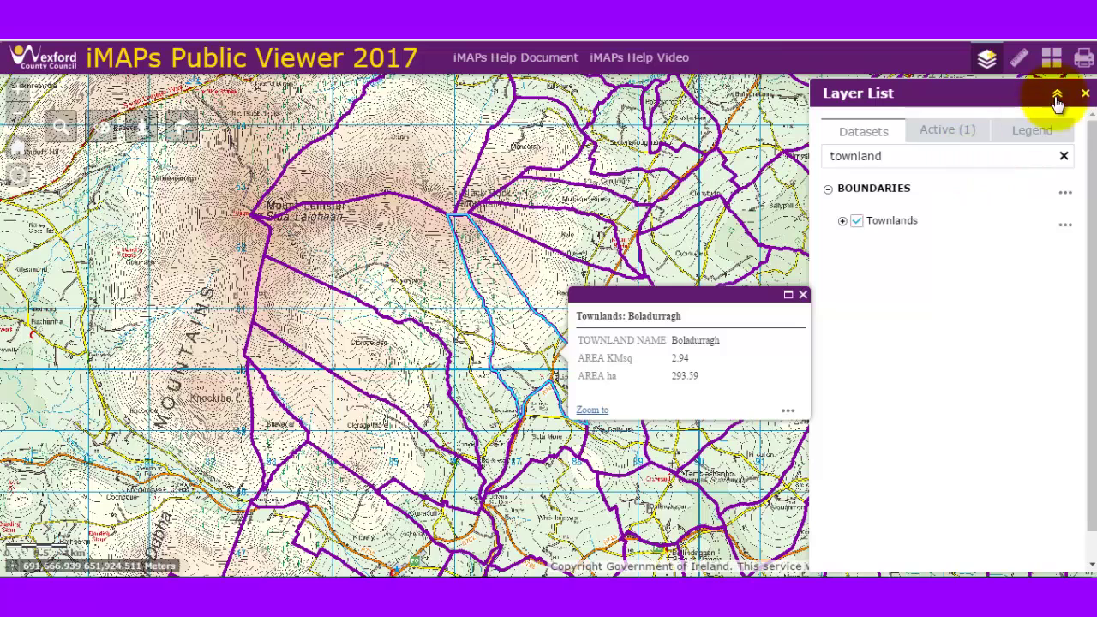
Print the map as an A4 Portrait PDF titled Boladurragh and open the result
left_click(1083, 57)
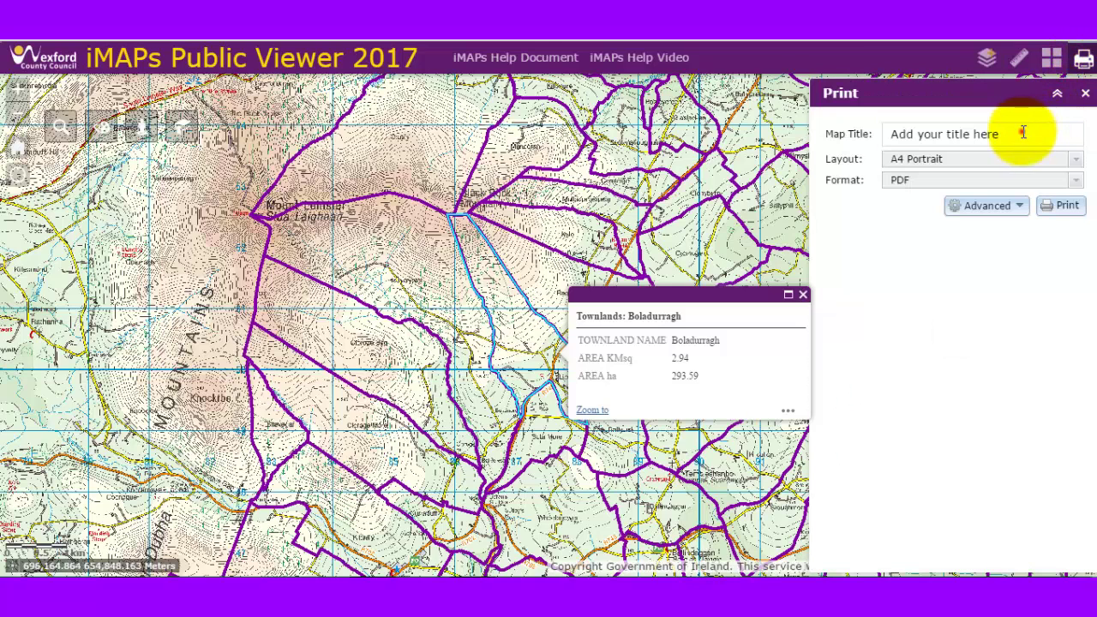
triple_click(1023, 130)
type("Boladurragh")
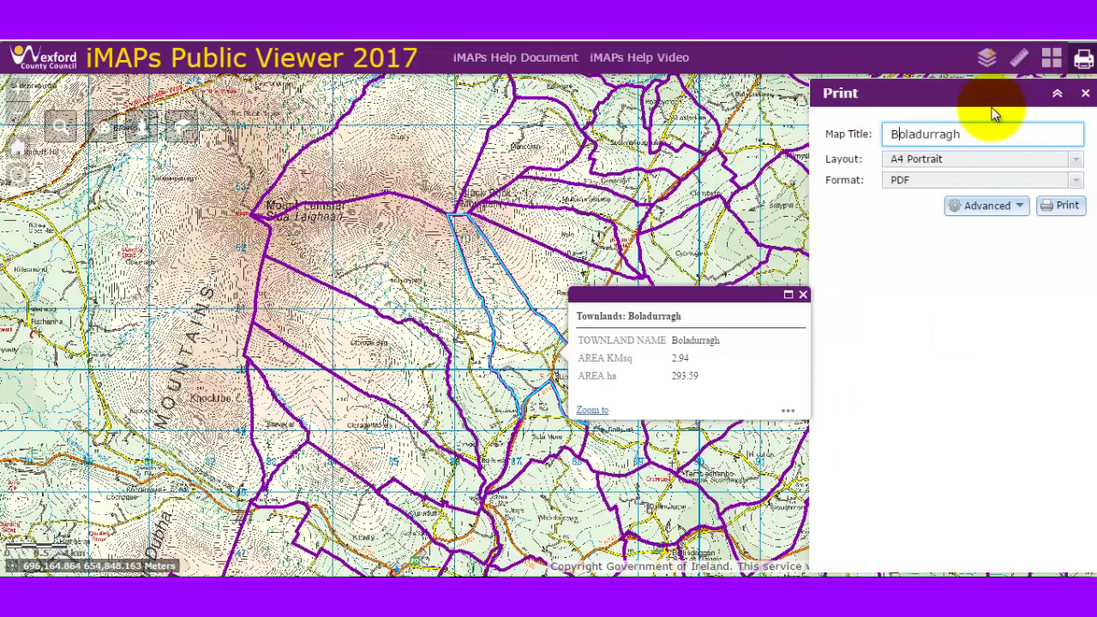
left_click(986, 160)
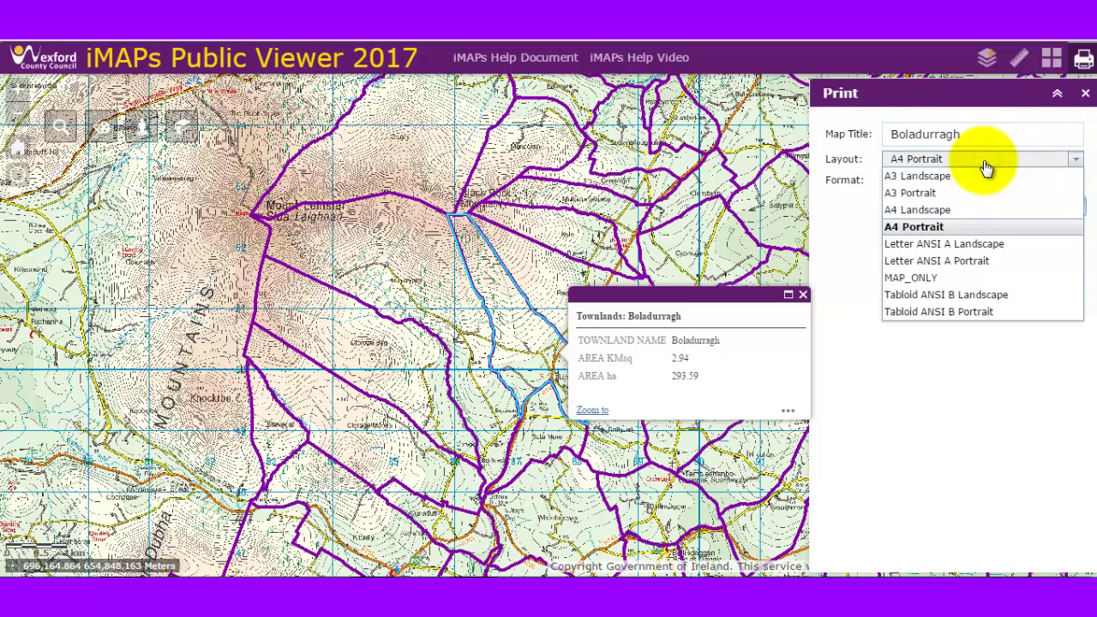
left_click(1075, 180)
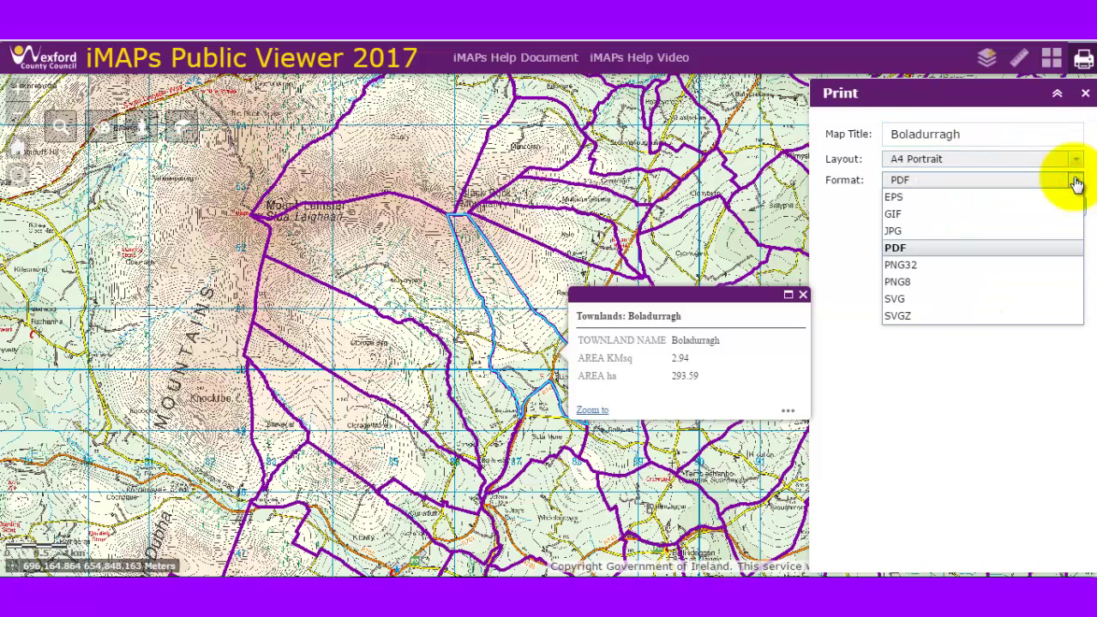
left_click(1075, 181)
left_click(1065, 208)
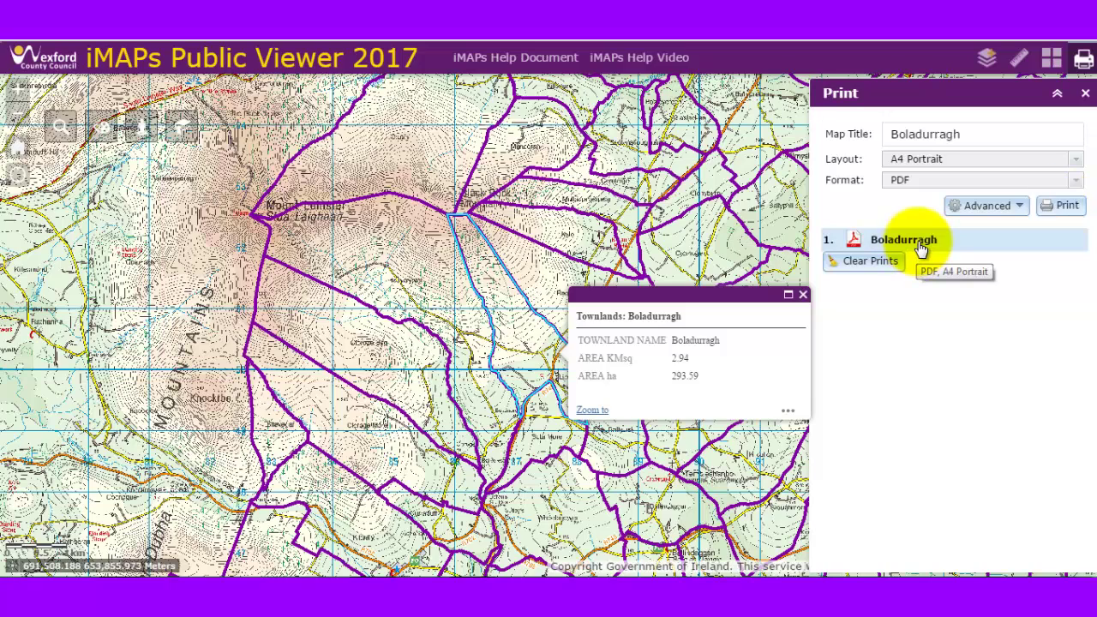
left_click(921, 245)
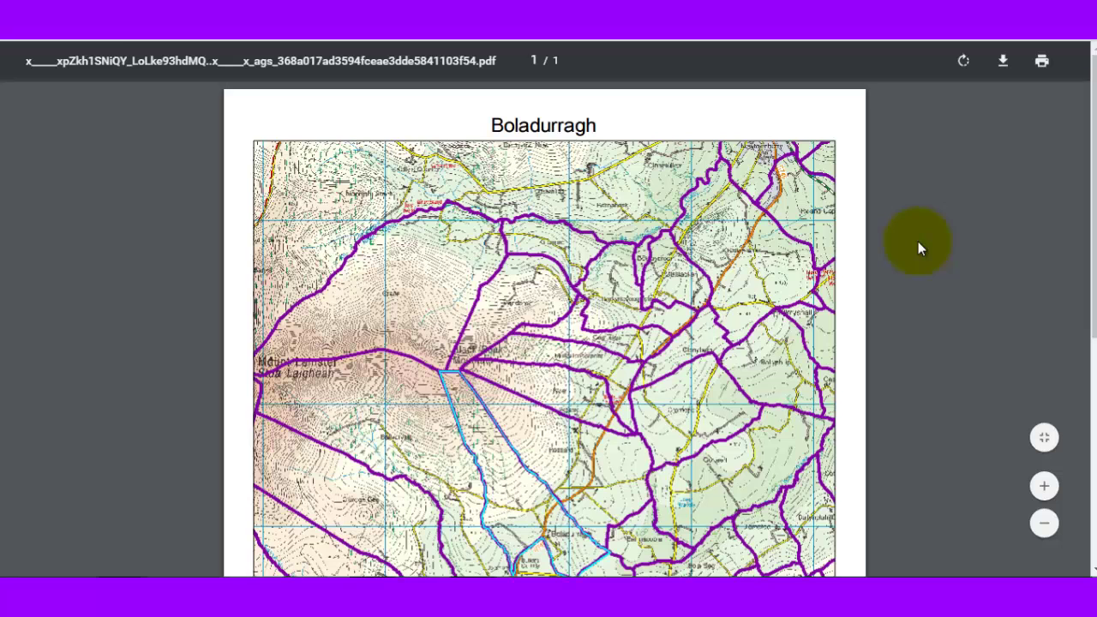
scroll(680, 200, "down", 4)
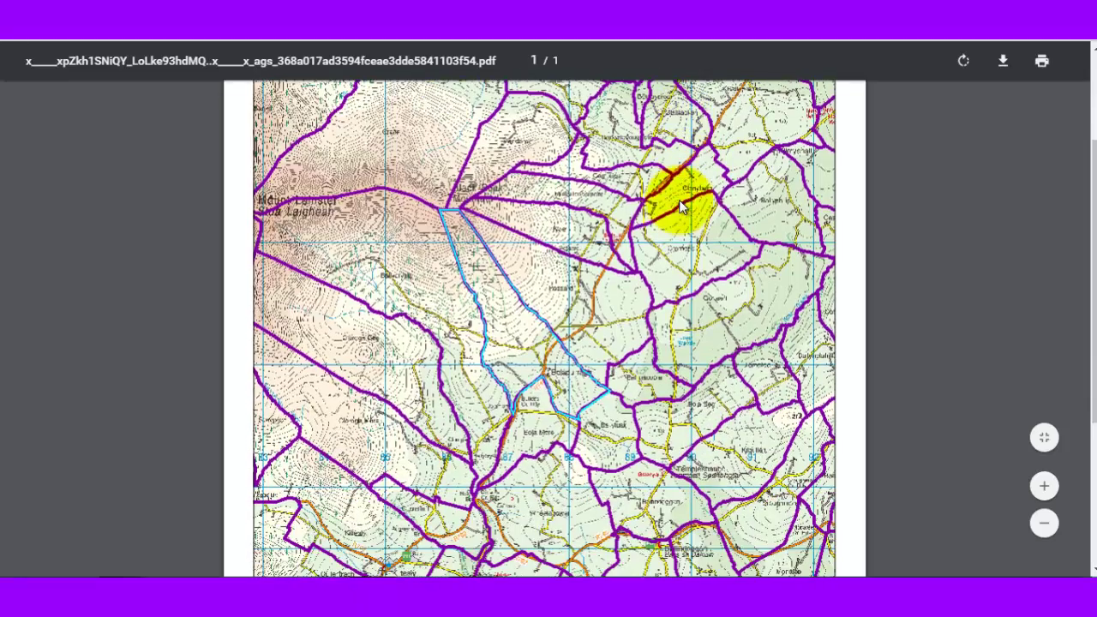
scroll(506, 337, "down", 4)
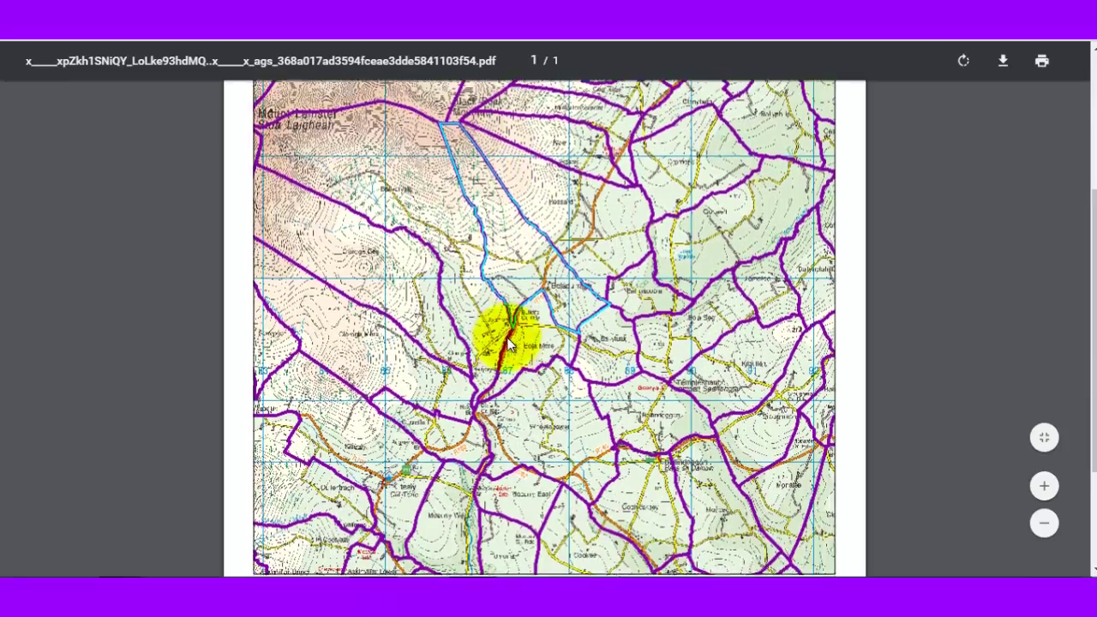
scroll(508, 338, "down", 3)
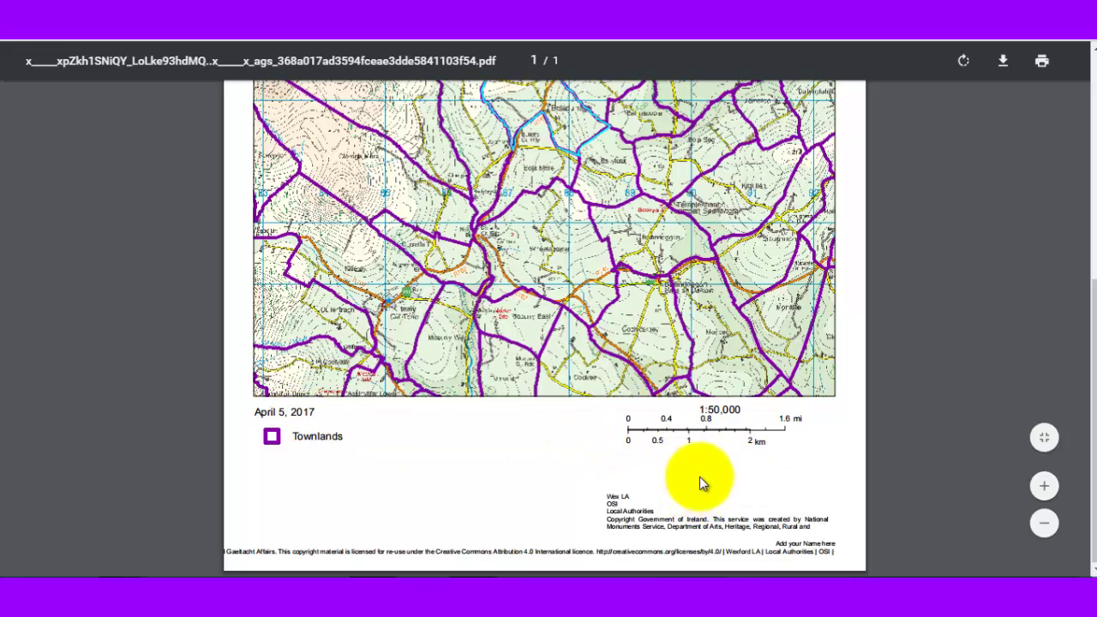
scroll(698, 471, "up", 10)
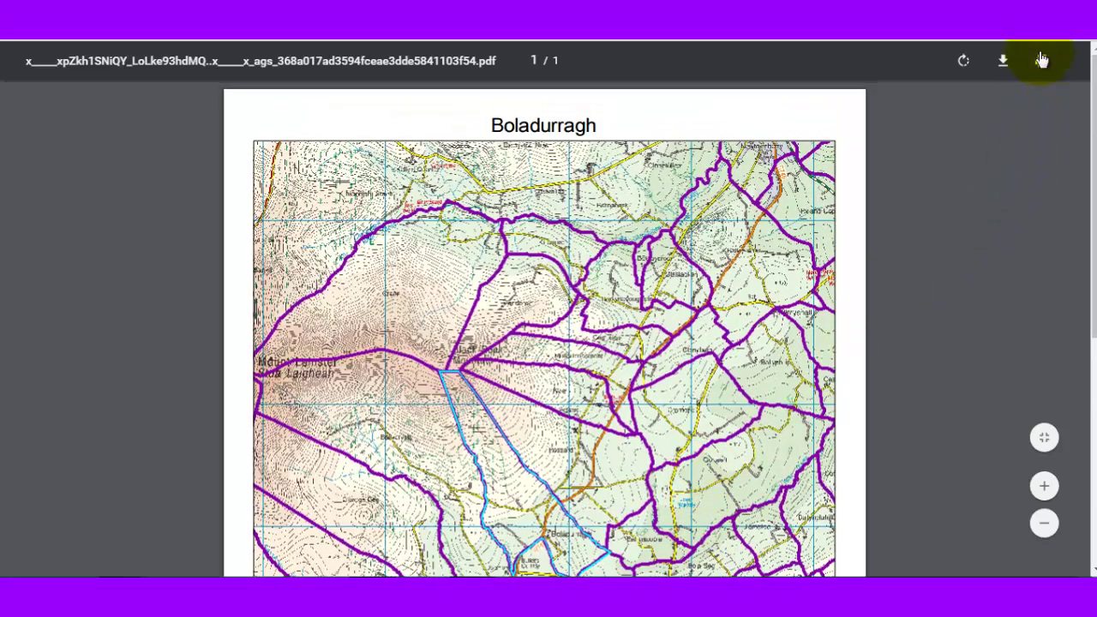